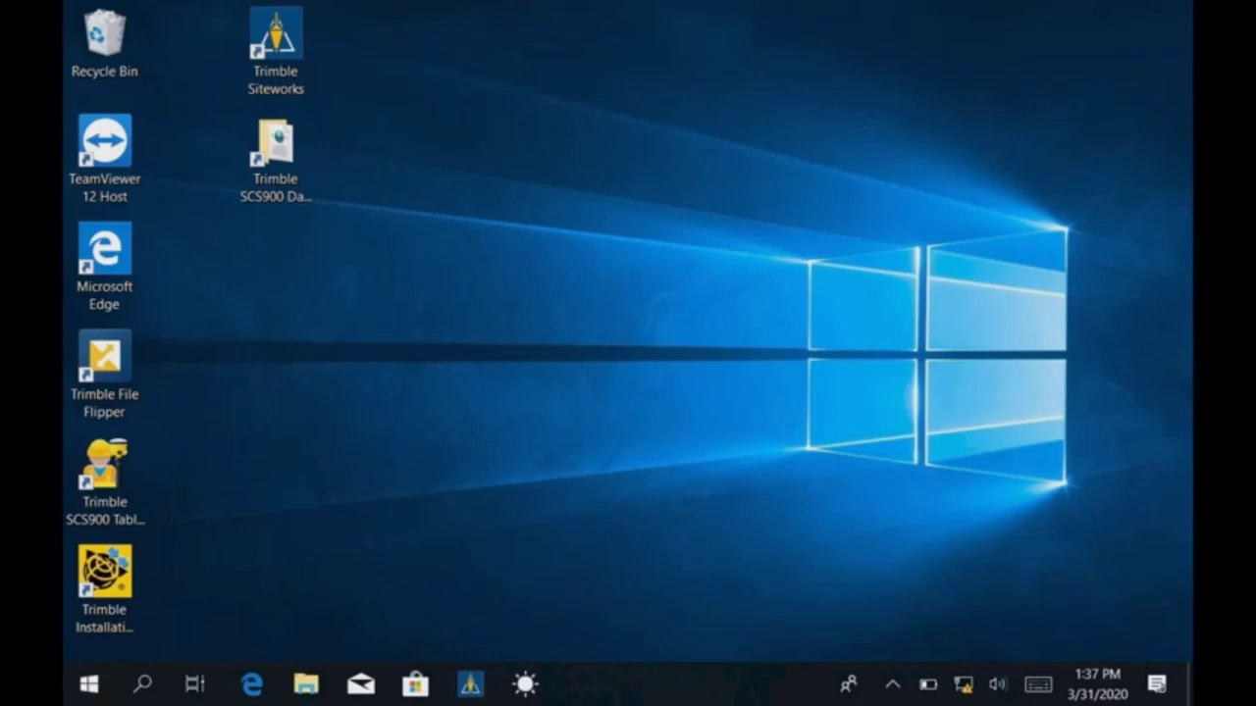
Step: Look up the Trimble Siteworks program folder in the installed apps list and view its contents
key("super")
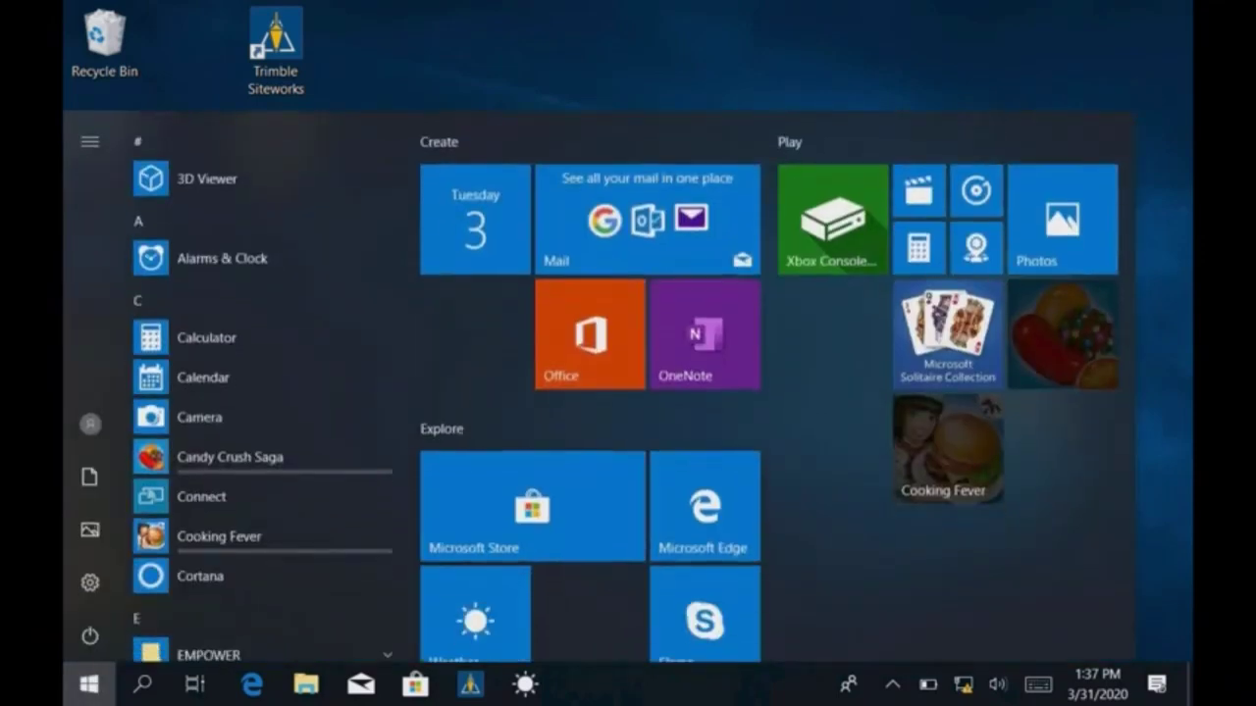
scroll(262, 387, "down", 10)
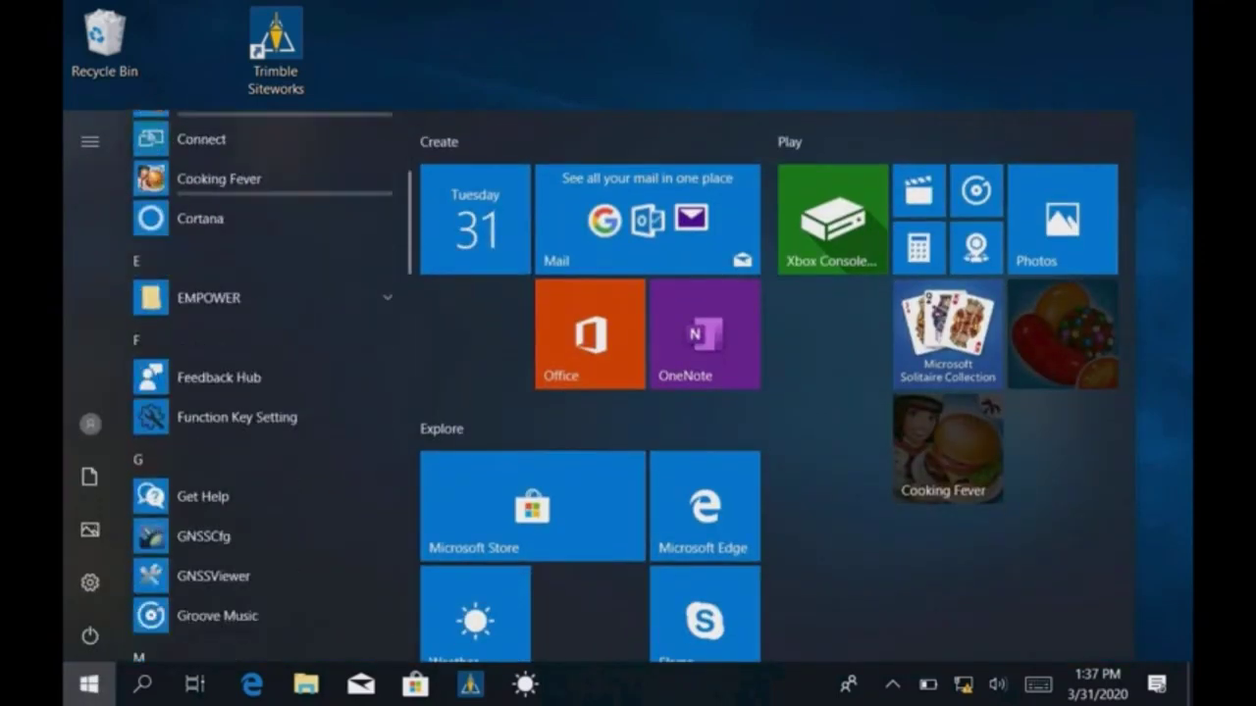
scroll(262, 386, "down", 2)
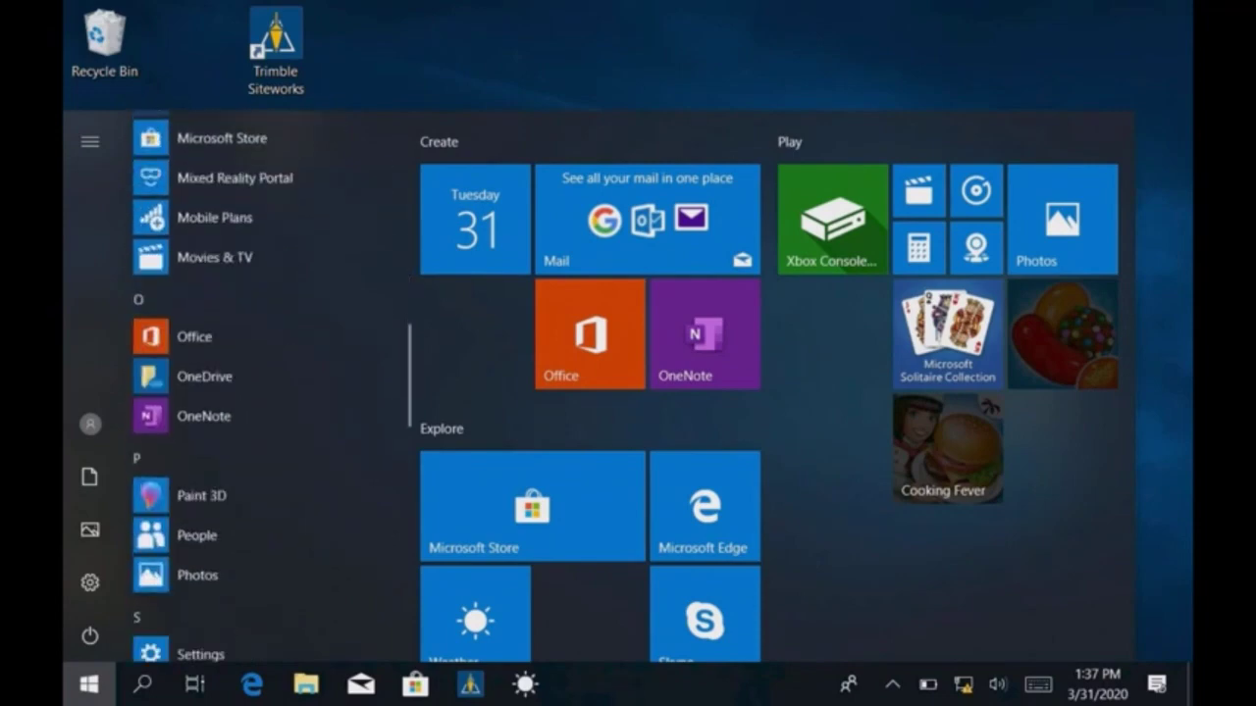
scroll(262, 387, "down", 8)
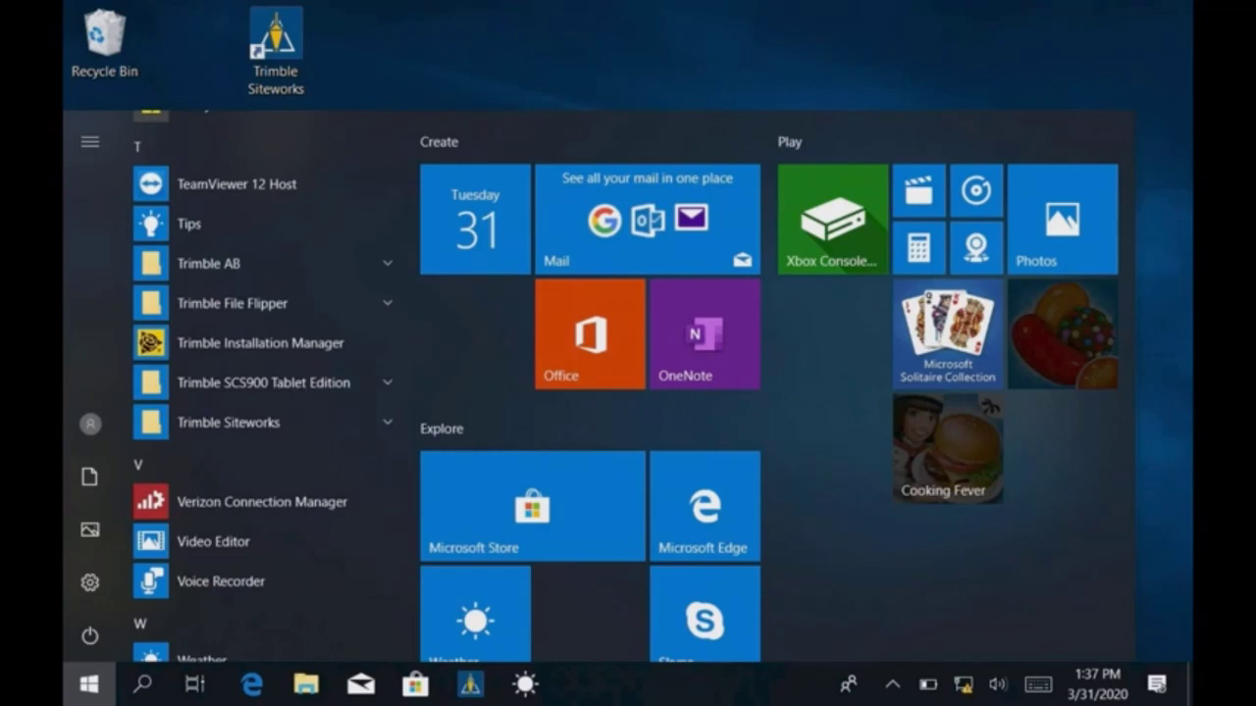
left_click(228, 422)
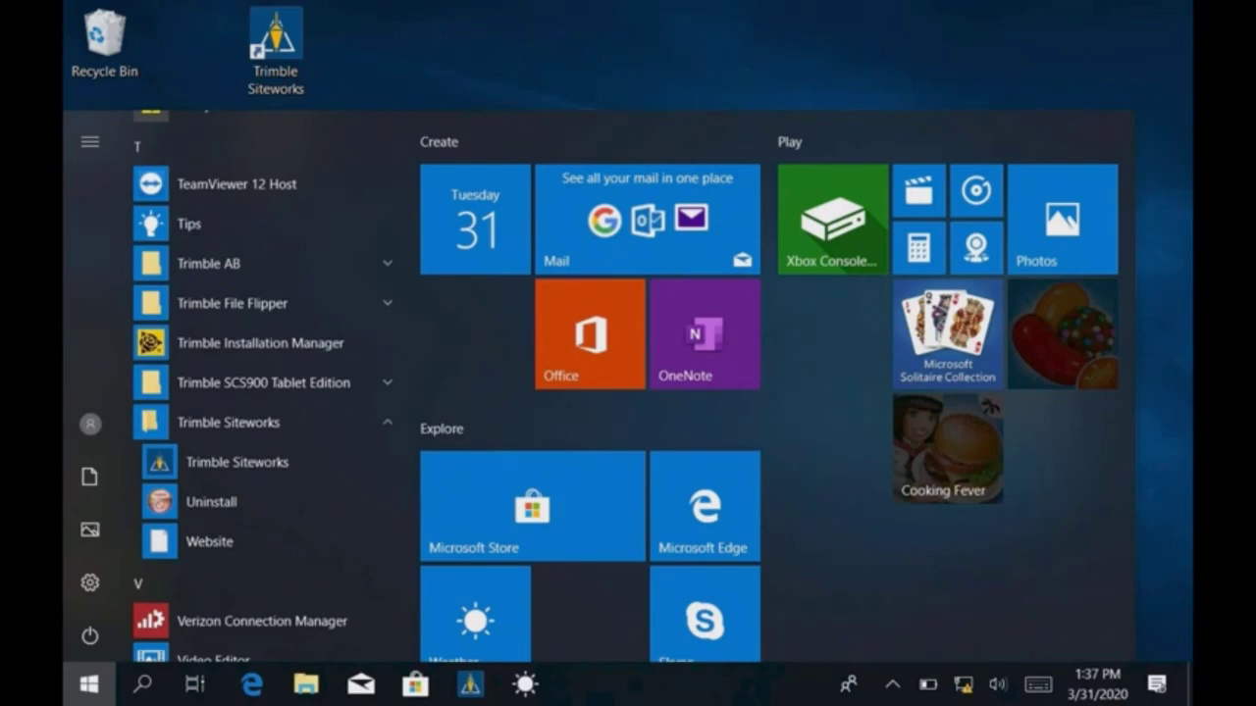
key("Escape")
Step: Move the Trimble Siteworks desktop shortcut to the free spot in the Trimble File Flipper row, below the SCS900 Data shortcut
left_click_drag(275, 39, 190, 253)
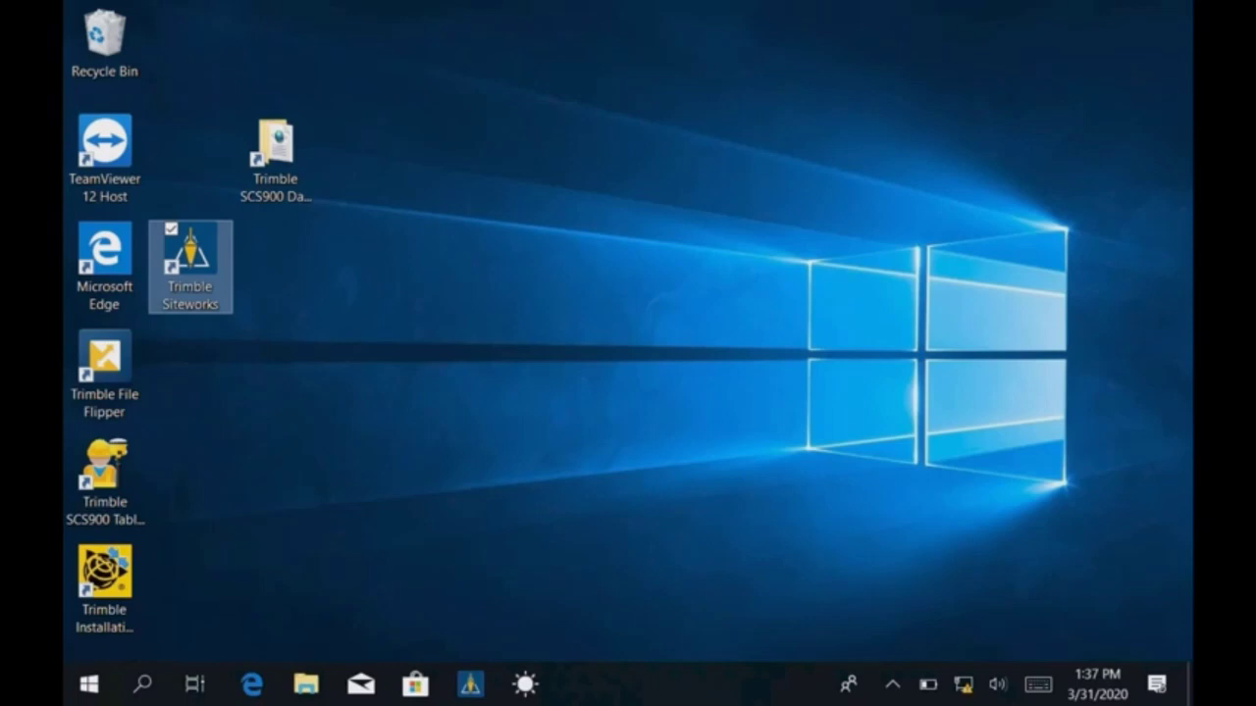
left_click_drag(191, 260, 276, 361)
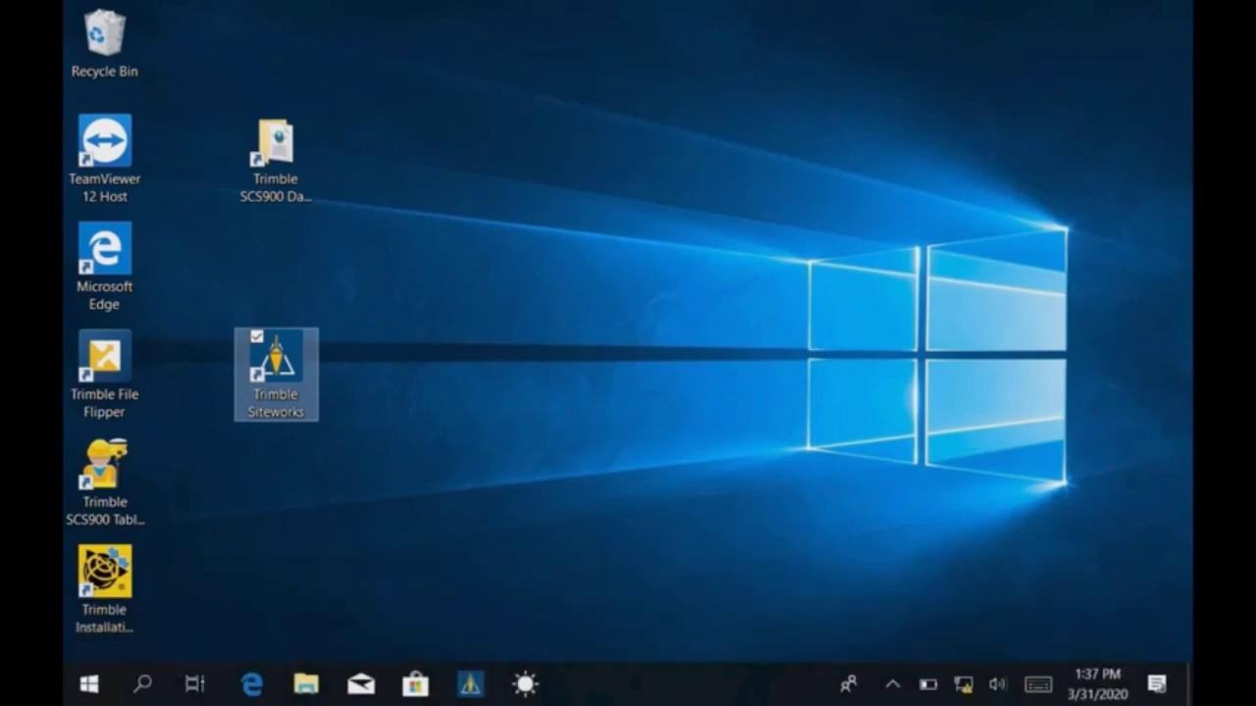
key("Return")
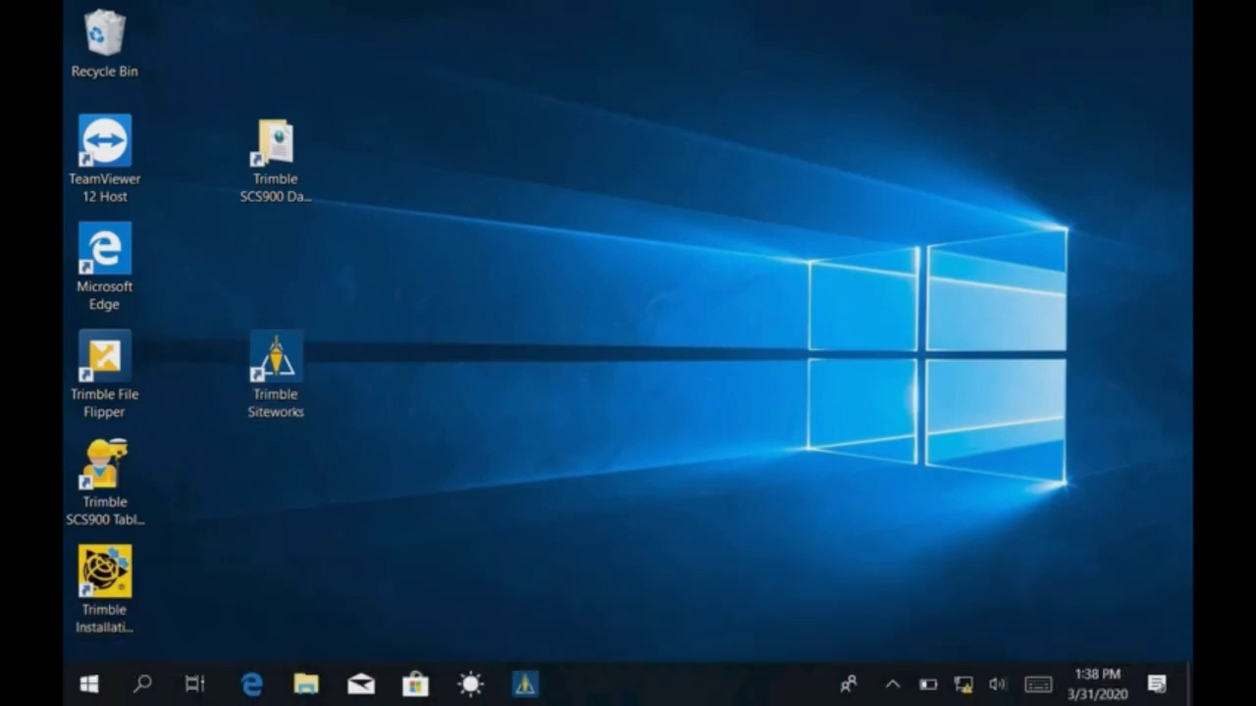
left_click(276, 371)
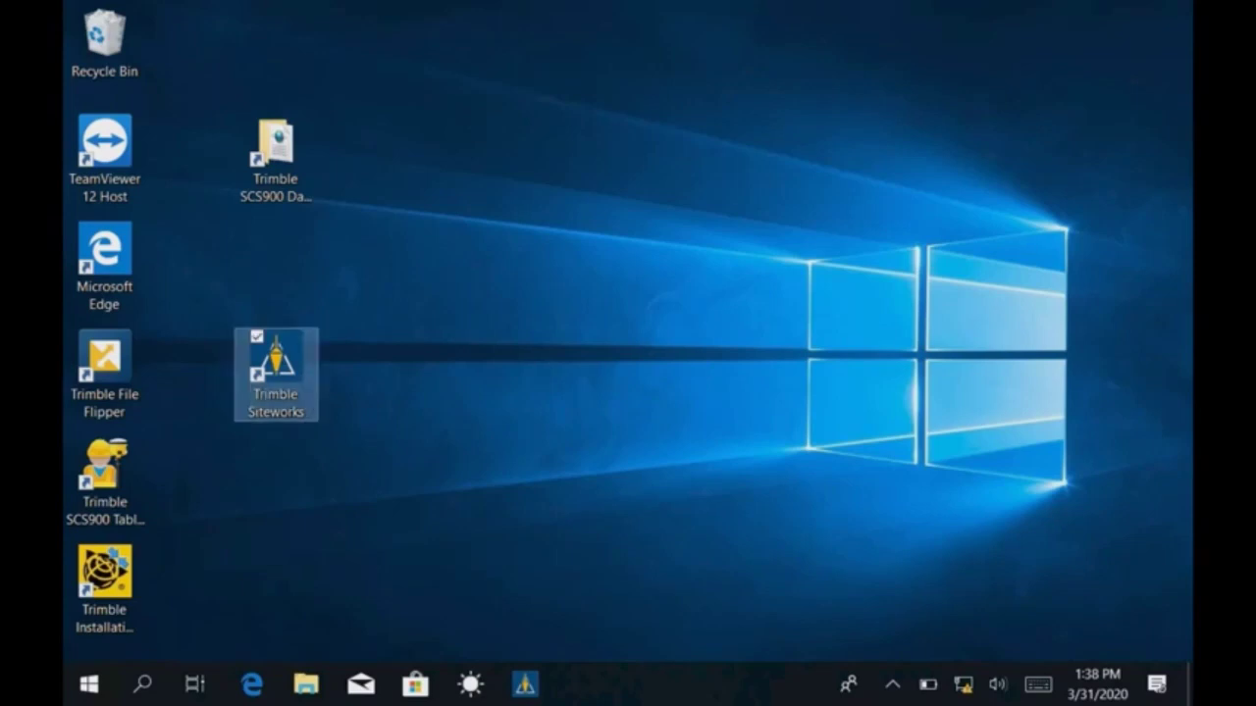
right_click(276, 371)
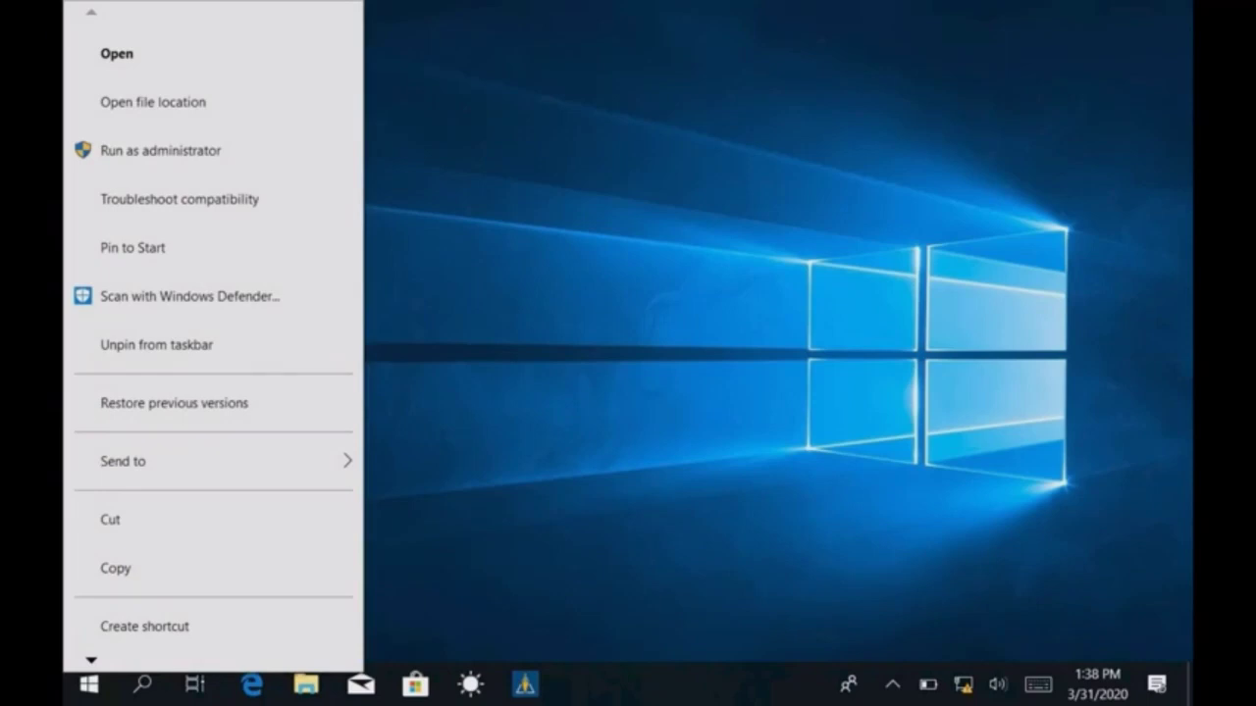
left_click(613, 478)
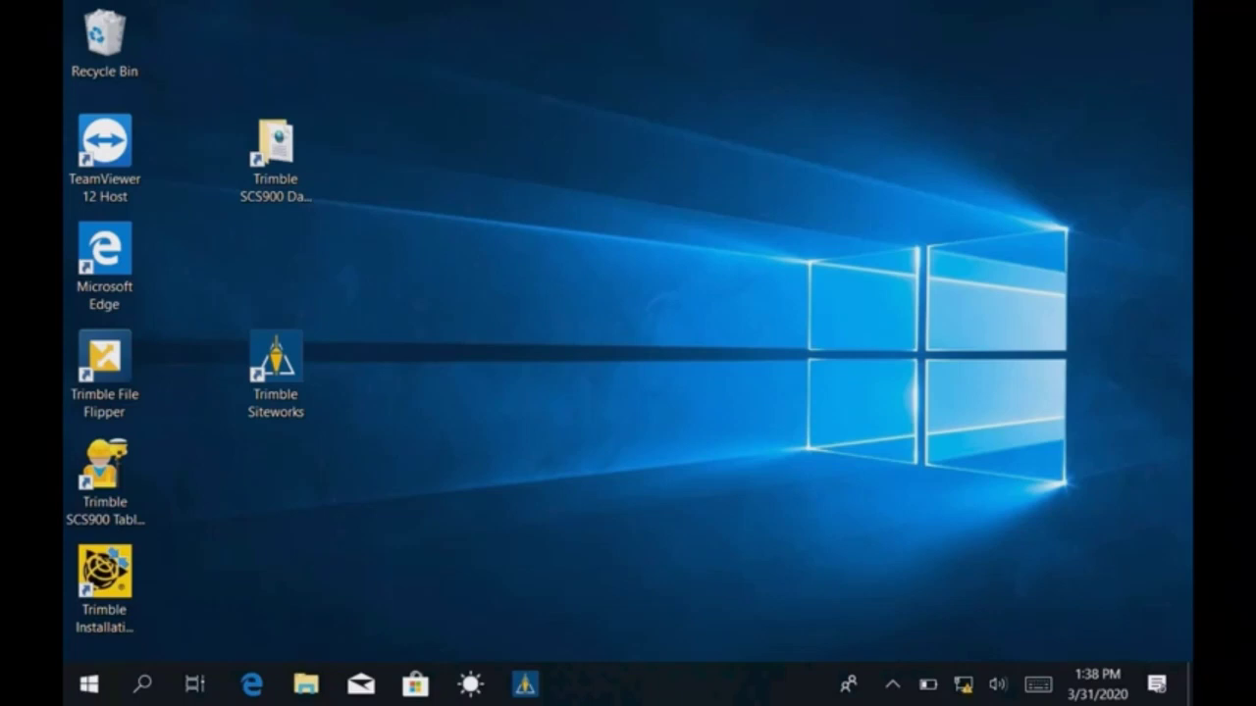
Step: Move the Trimble SCS900 Data desktop shortcut directly above the Trimble Siteworks shortcut and deselect it
left_click_drag(276, 147, 275, 253)
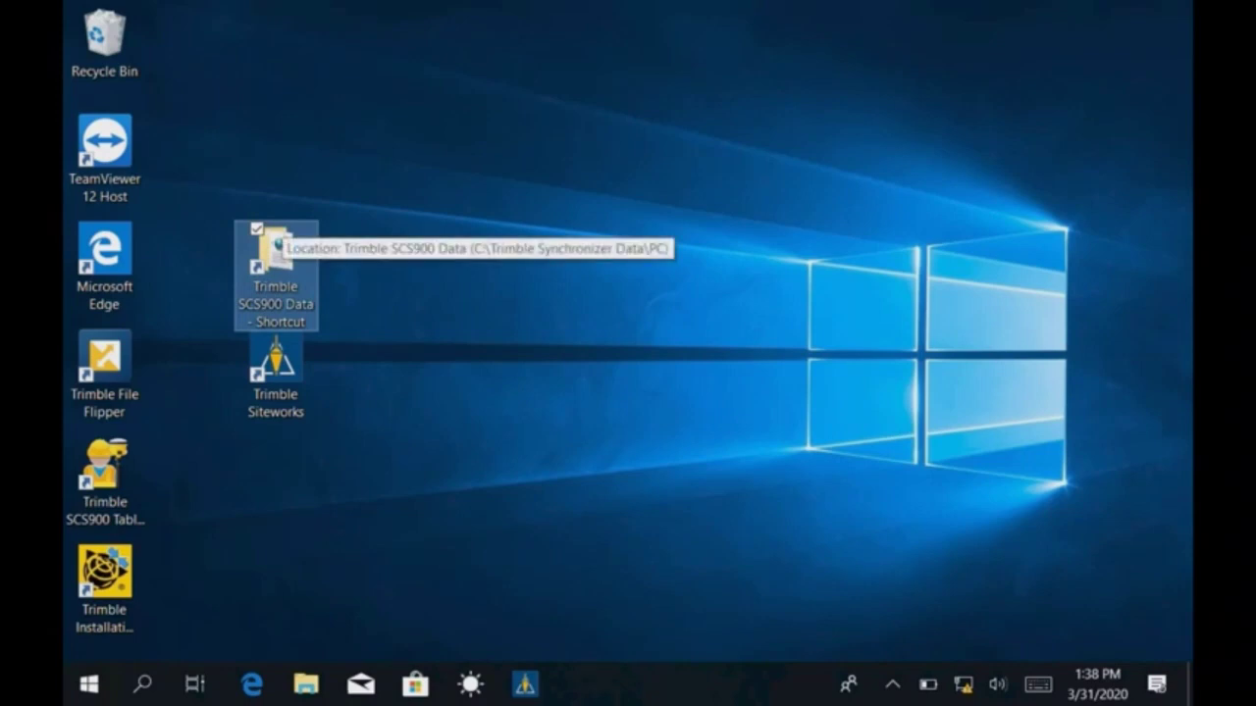
left_click(401, 412)
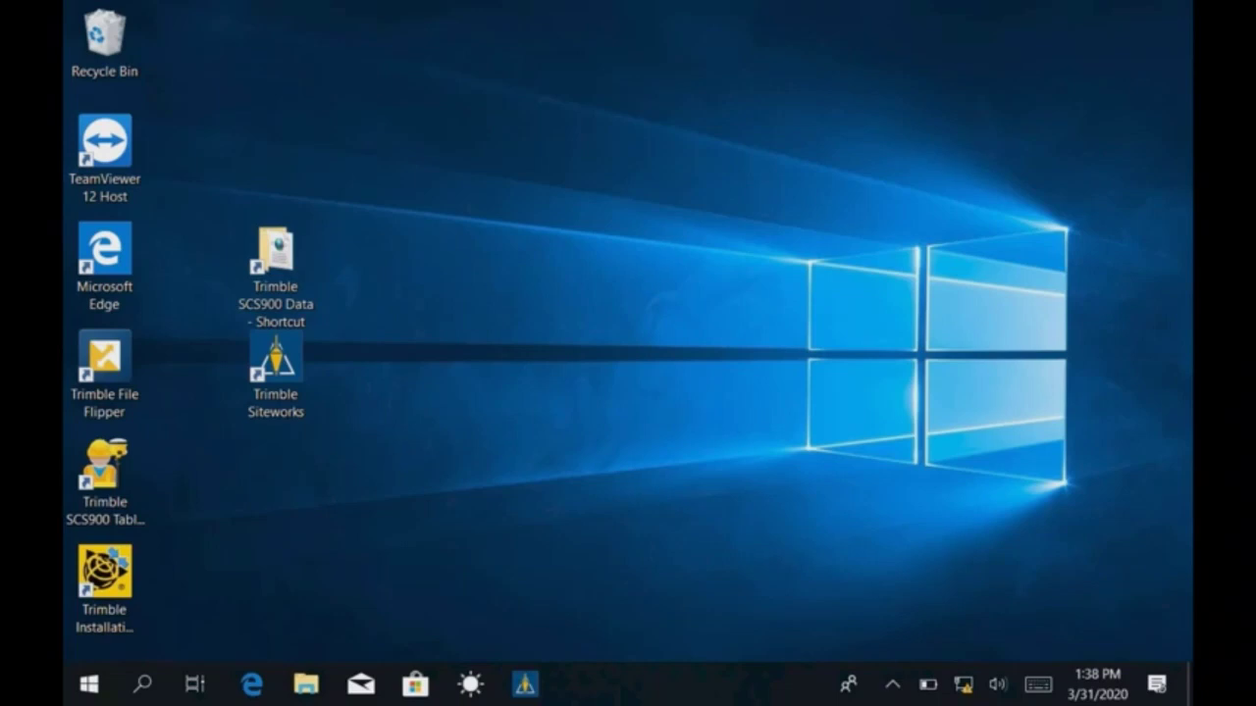
Step: Switch to File Explorer and open the Trimble Synchronizer Data folder on the Windows (C:) drive
left_click(306, 684)
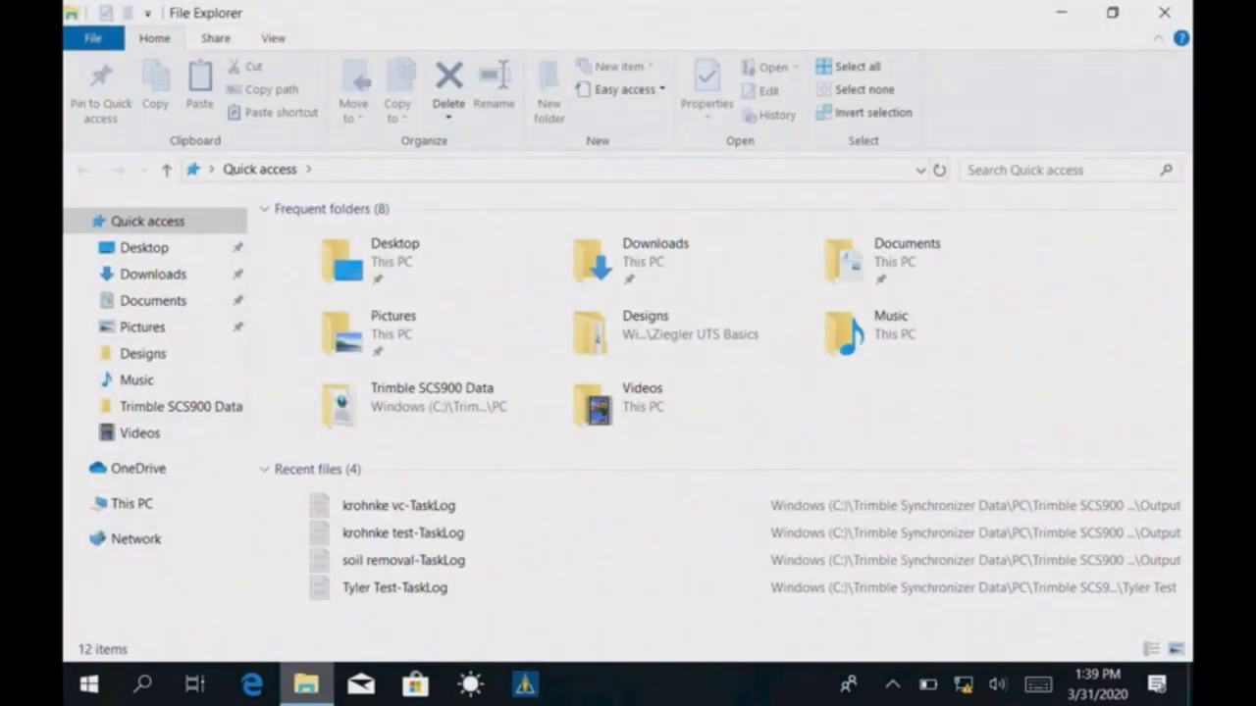
left_click(132, 504)
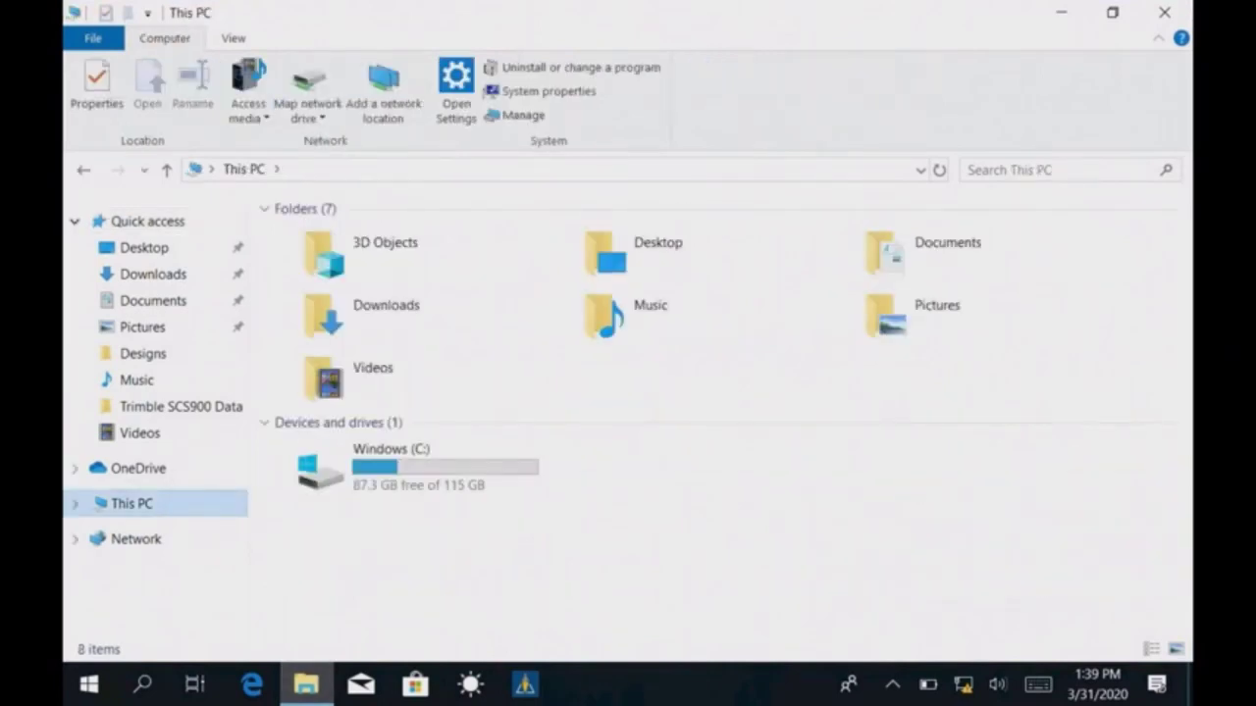
left_click(74, 504)
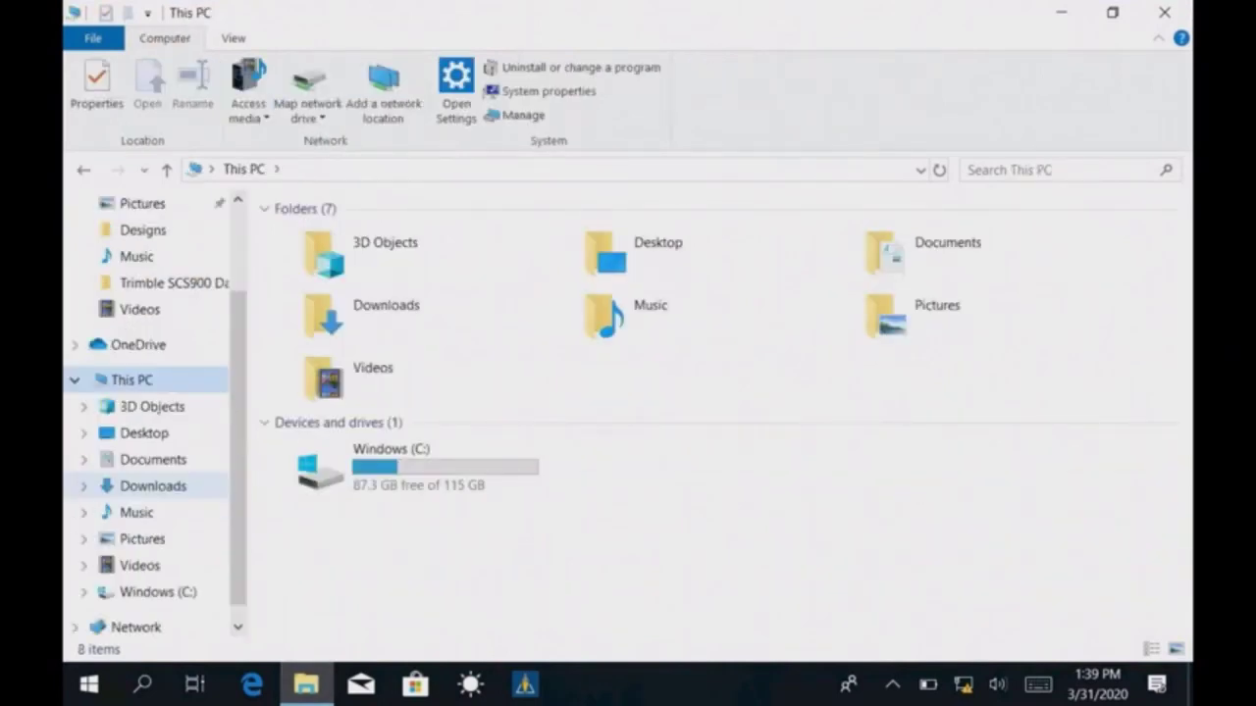
scroll(147, 486, "down", 1)
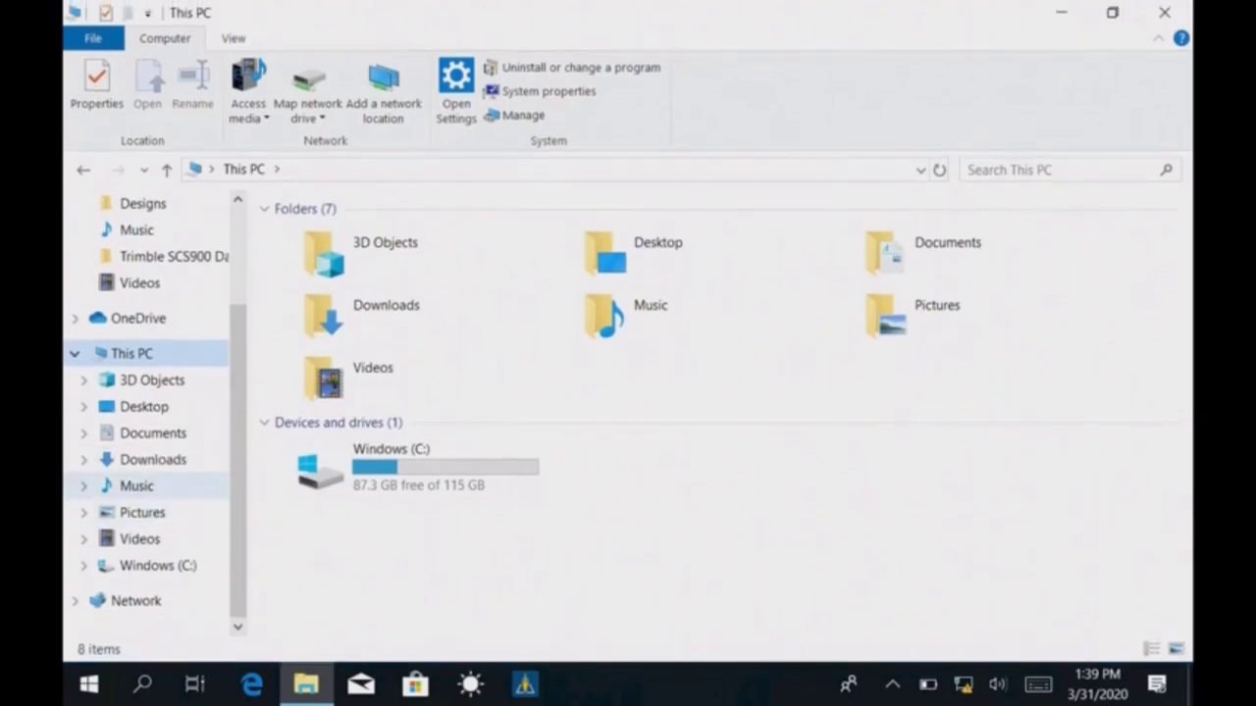
left_click(82, 565)
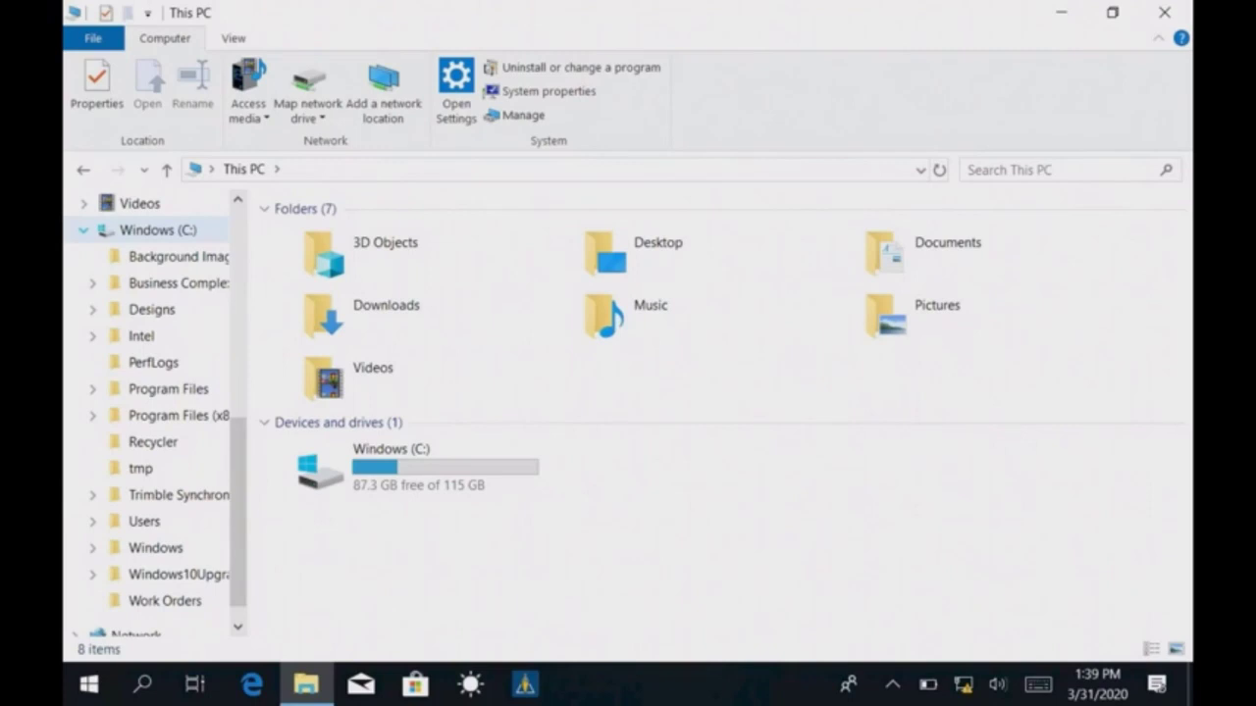
double_click(412, 466)
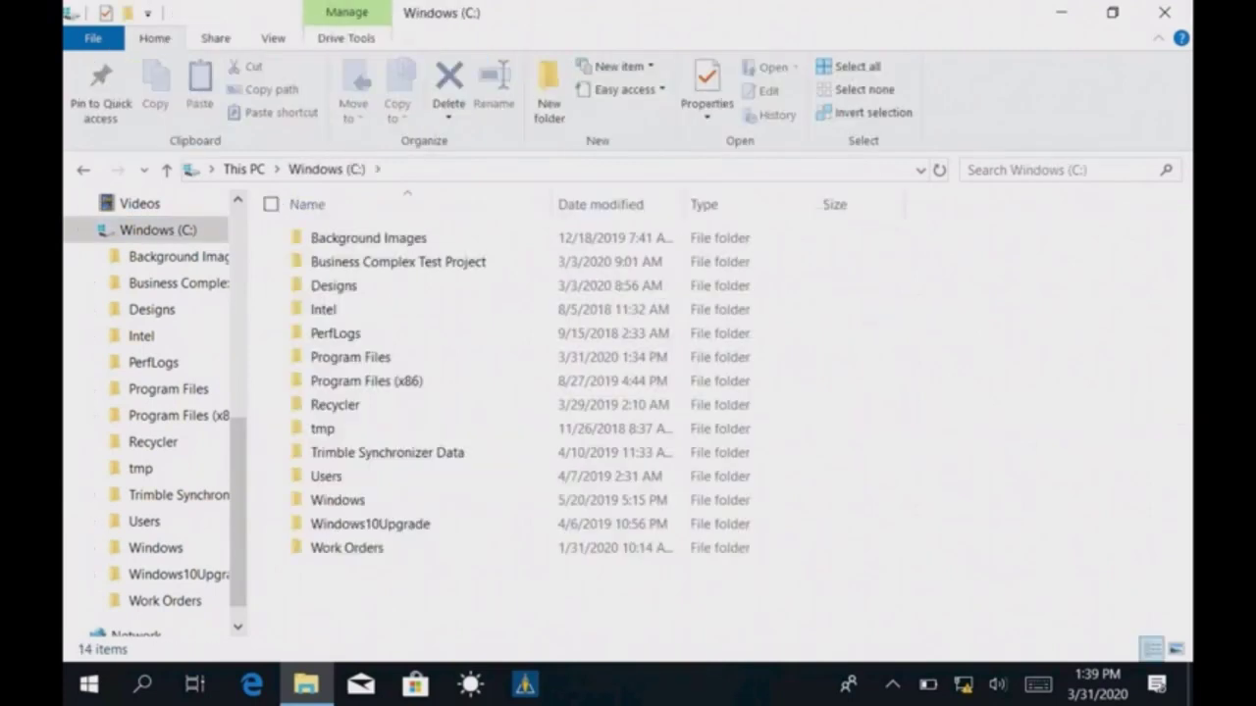
double_click(386, 452)
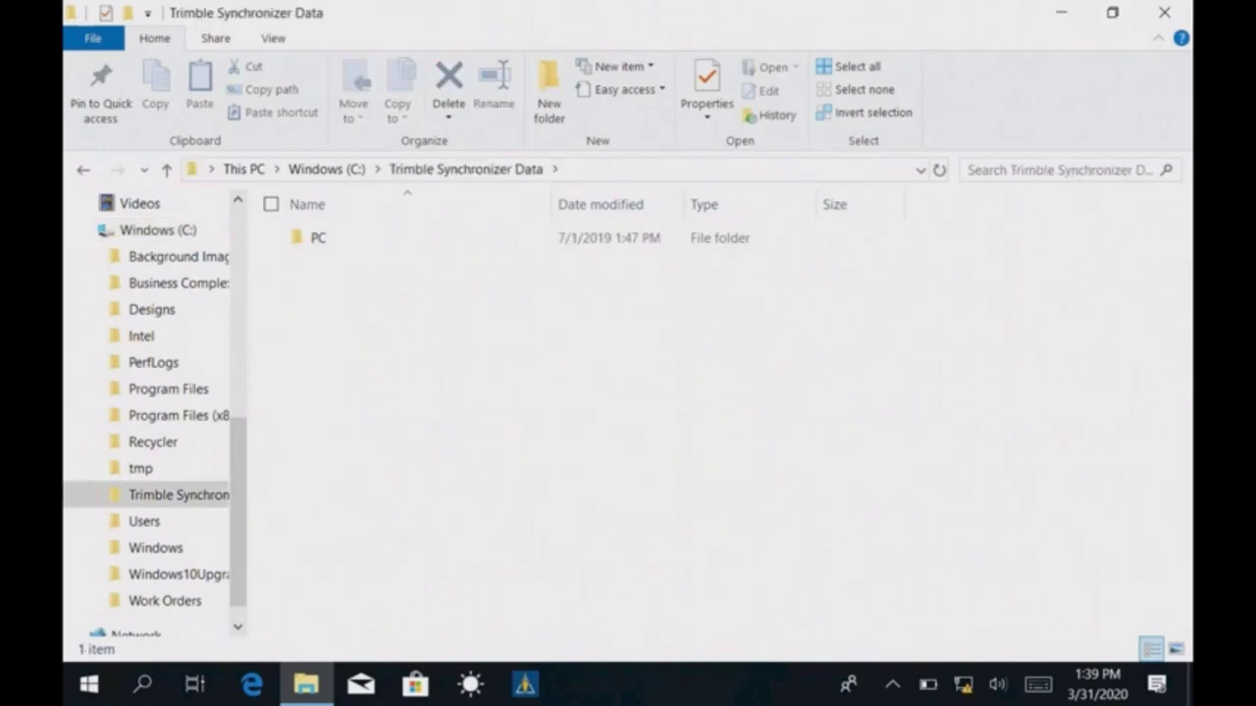
Step: Open the Trimble SCS900 Data folder inside the PC folder to view the site folders
left_click(379, 238)
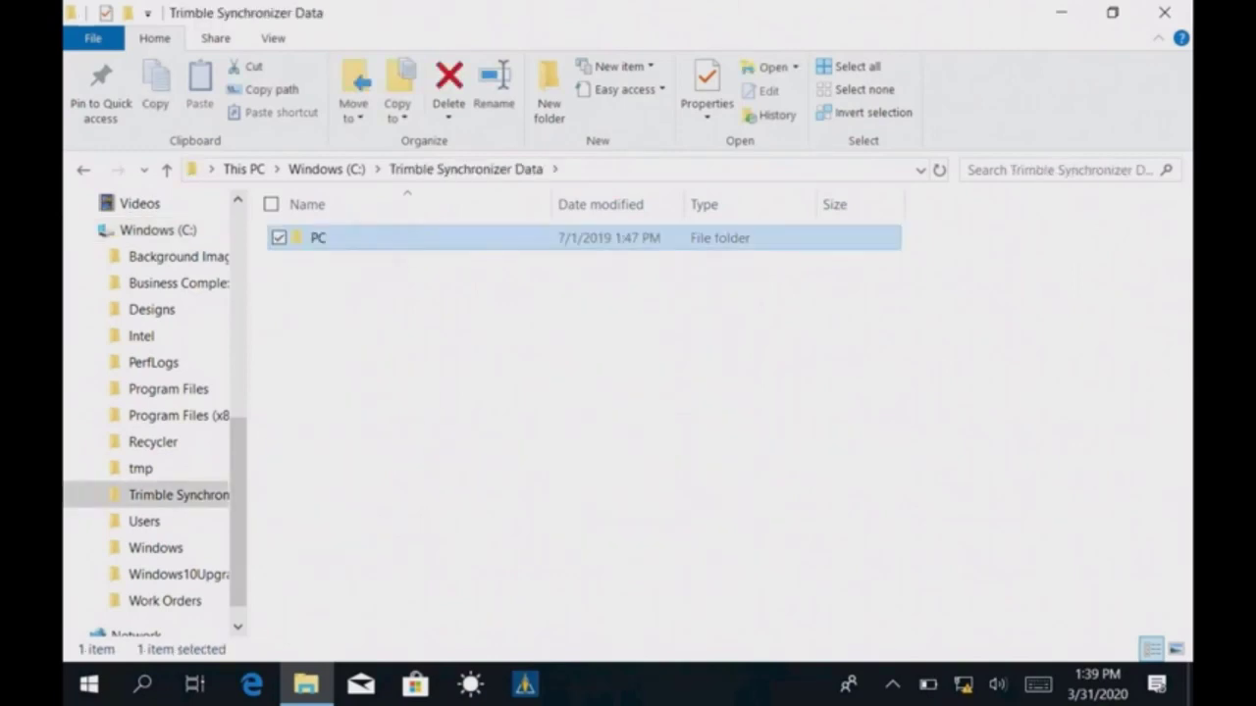
key("Return")
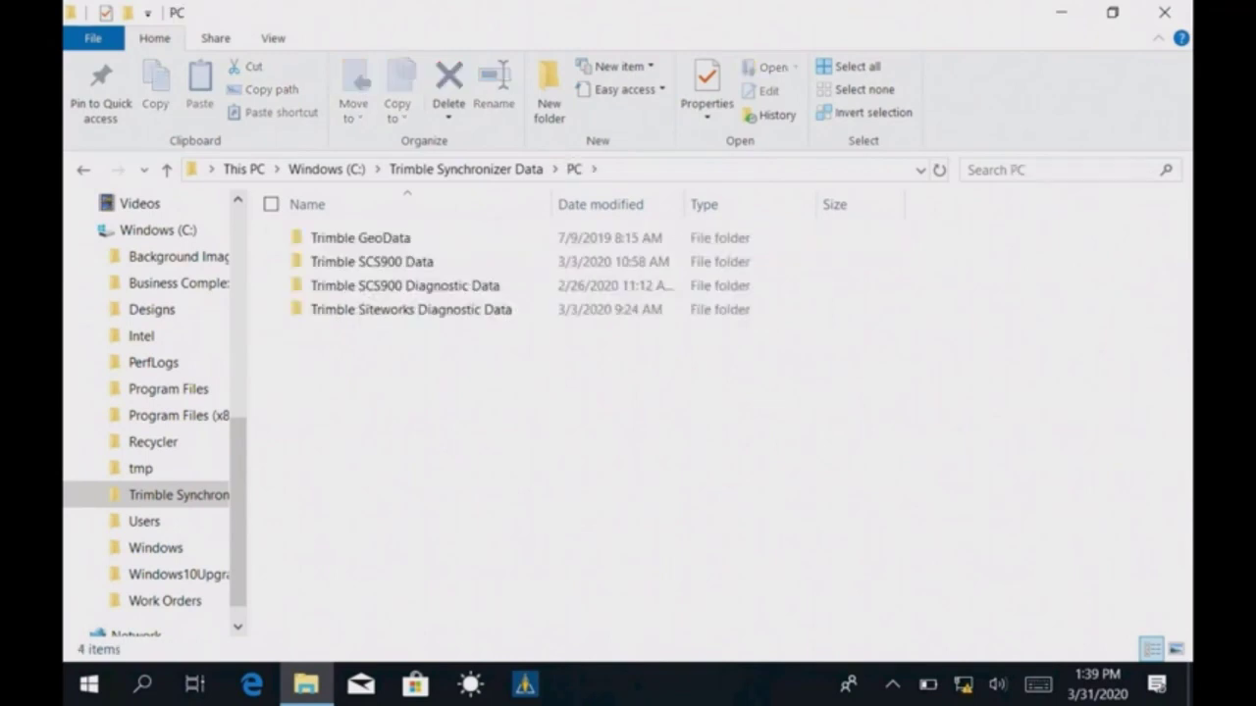
left_click(372, 261)
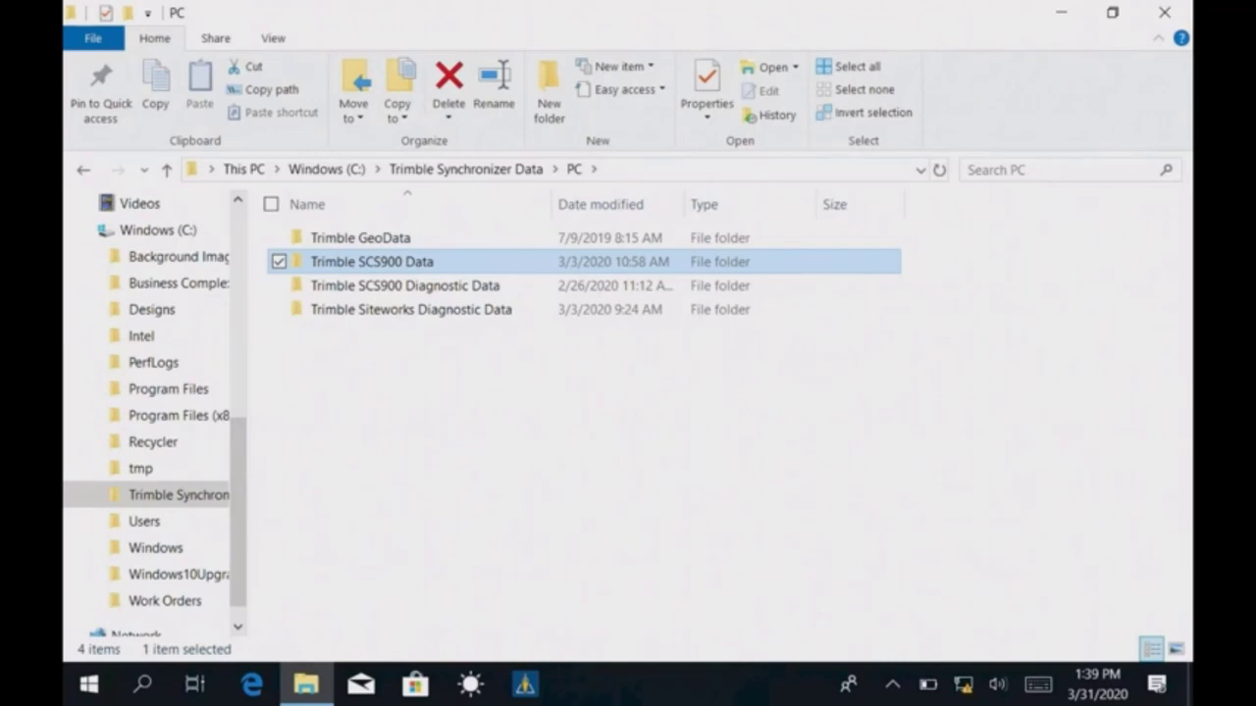
key("Return")
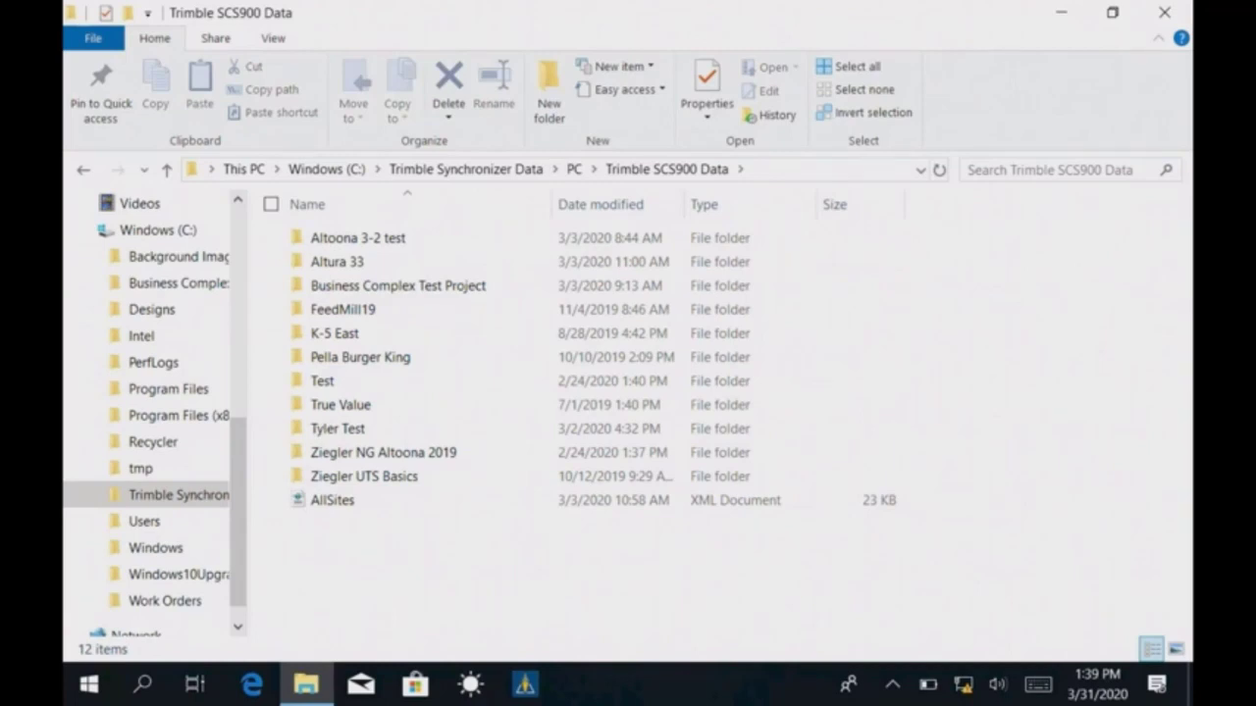
Step: Open the Cyclone Room design in the Designs folder of the Ziegler UTS Basics site to examine its files
double_click(364, 475)
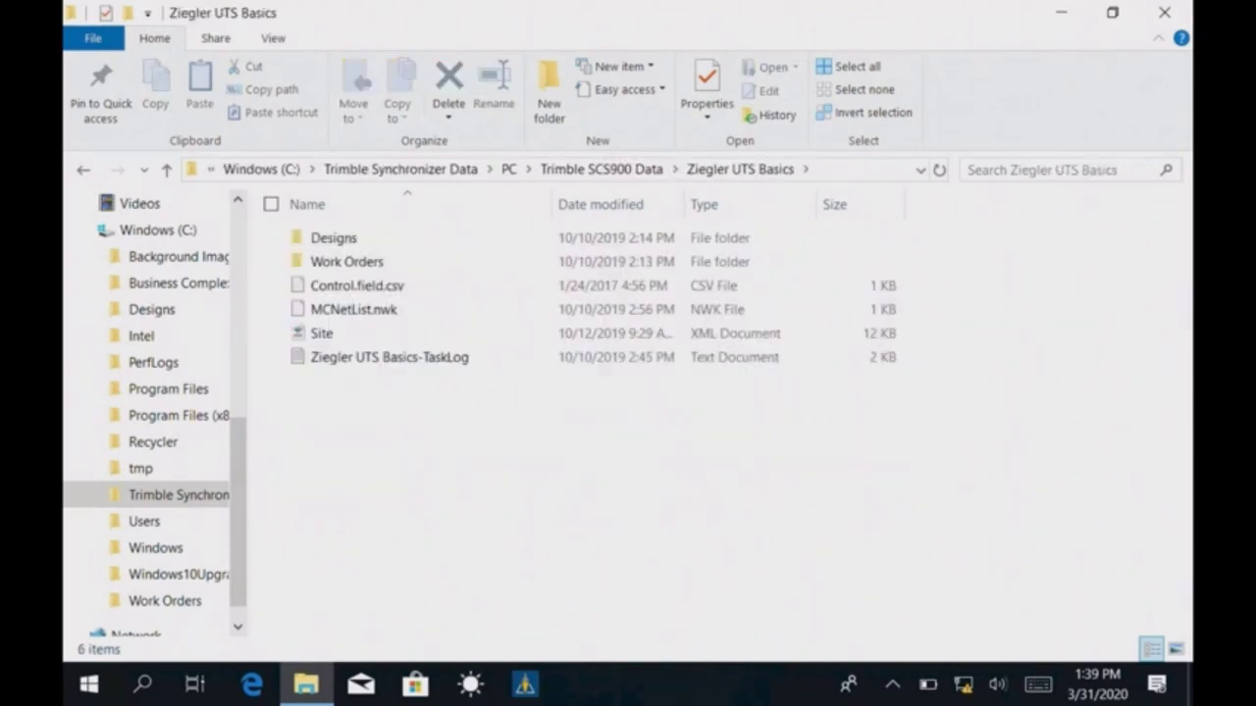
double_click(432, 237)
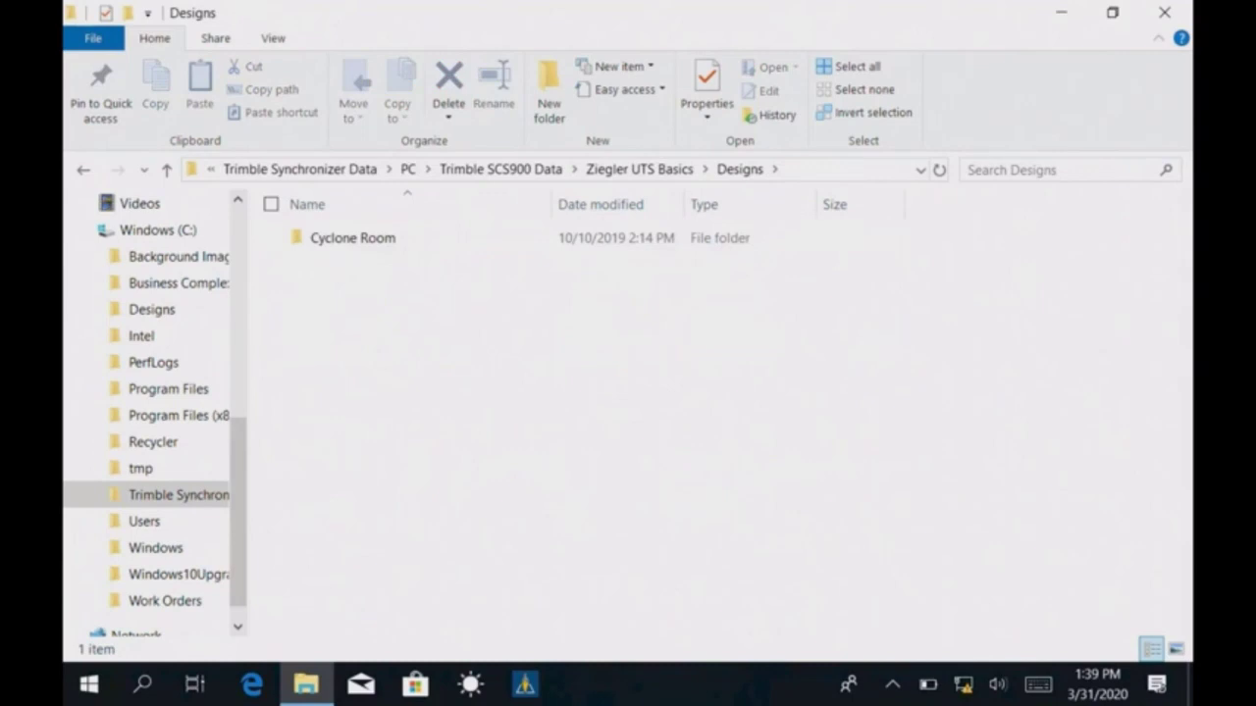
double_click(432, 238)
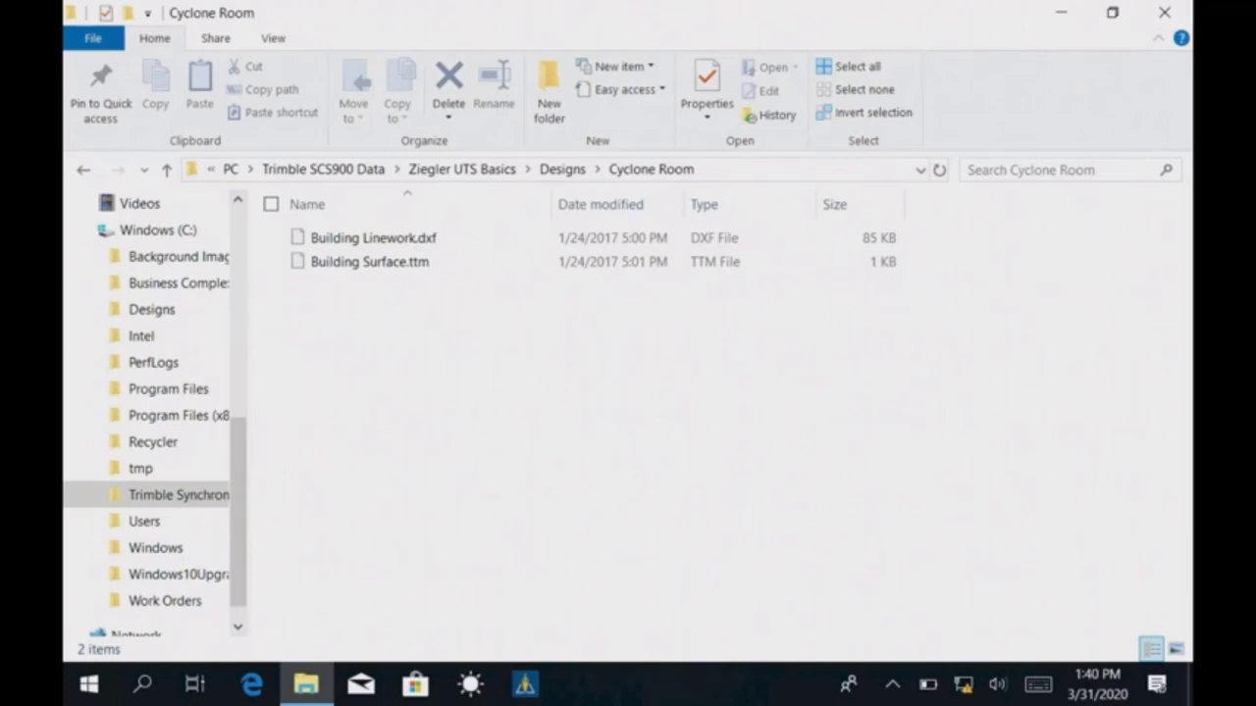
Step: Return to the PC folder of Trimble Synchronizer Data and create a shortcut to the Trimble SCS900 Data folder there
left_click(179, 495)
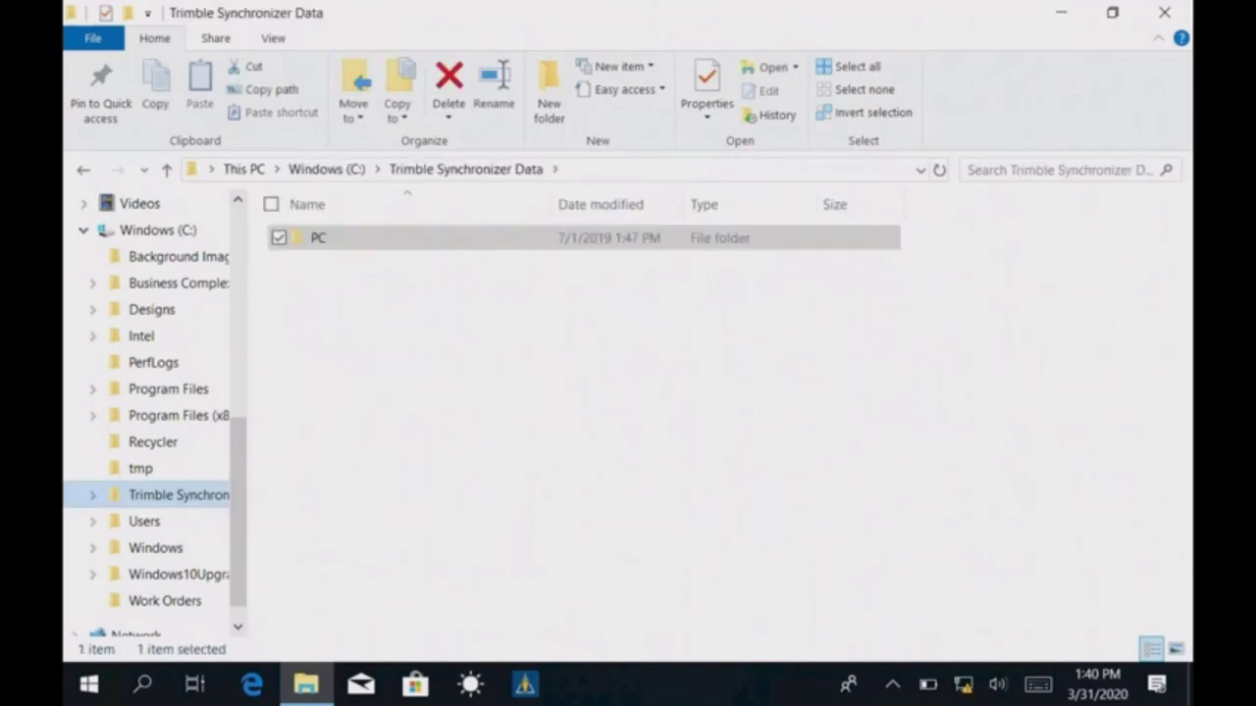
double_click(318, 238)
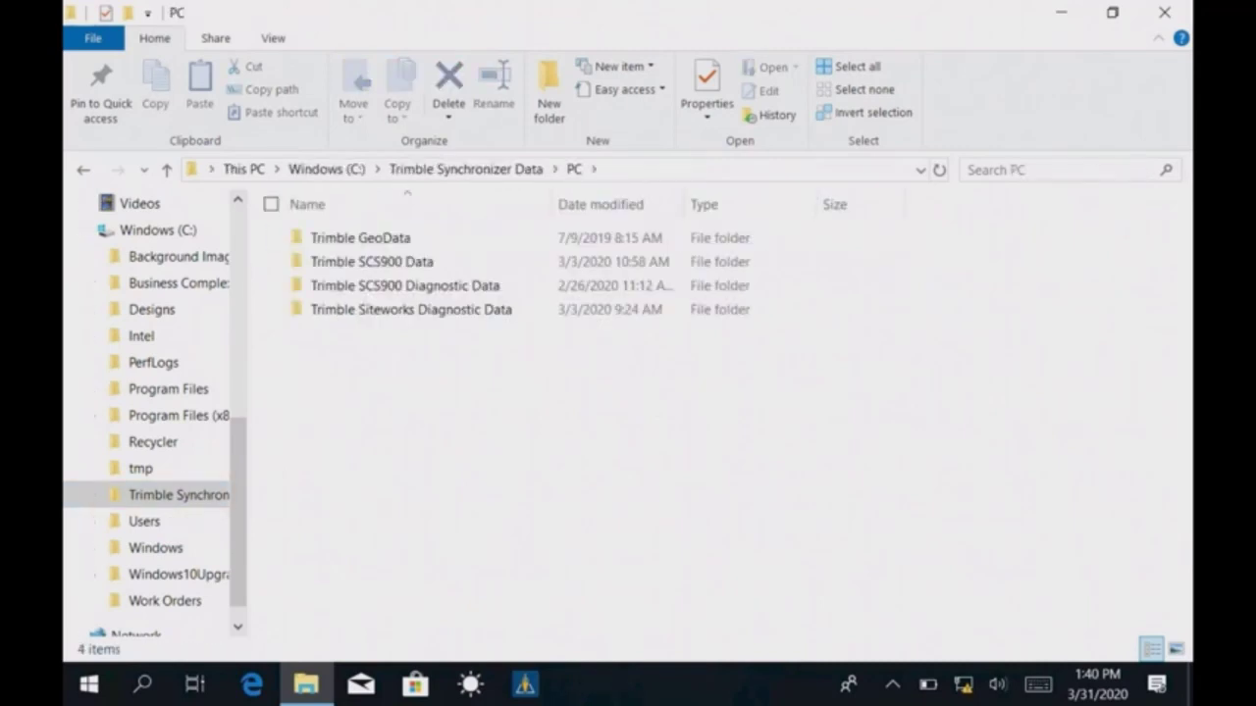
right_click(500, 261)
left_click(594, 369)
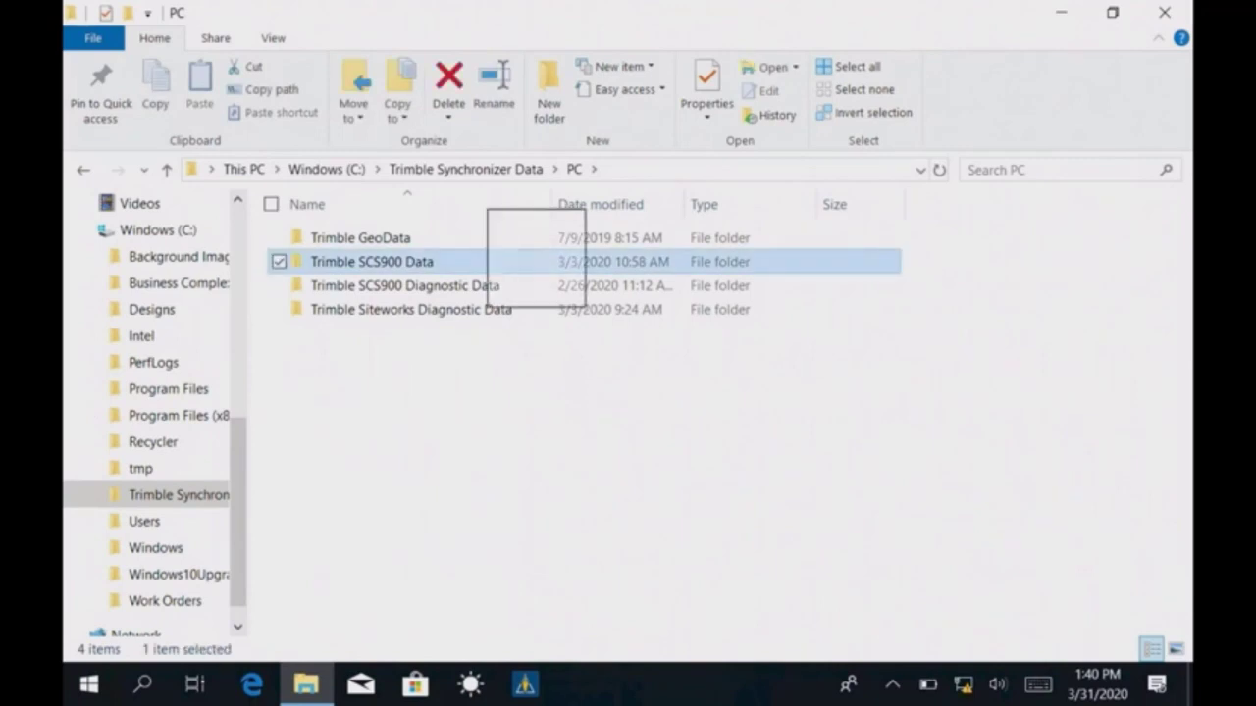
right_click(504, 261)
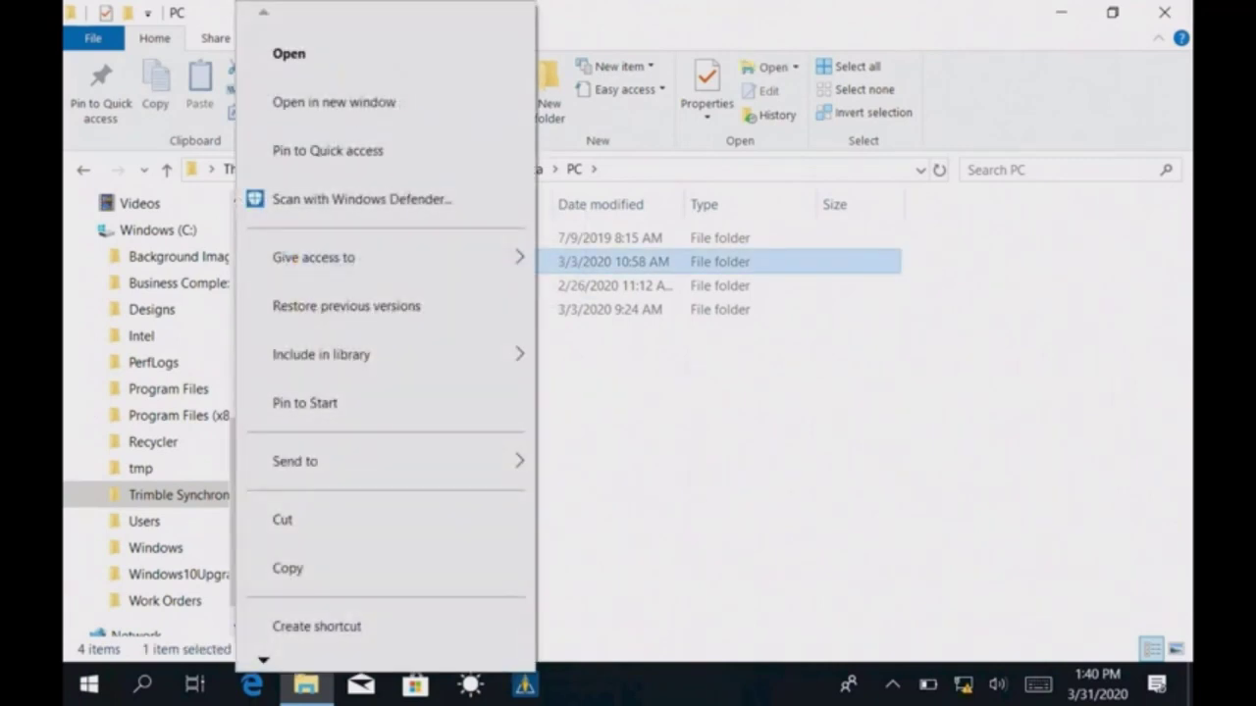
left_click(317, 626)
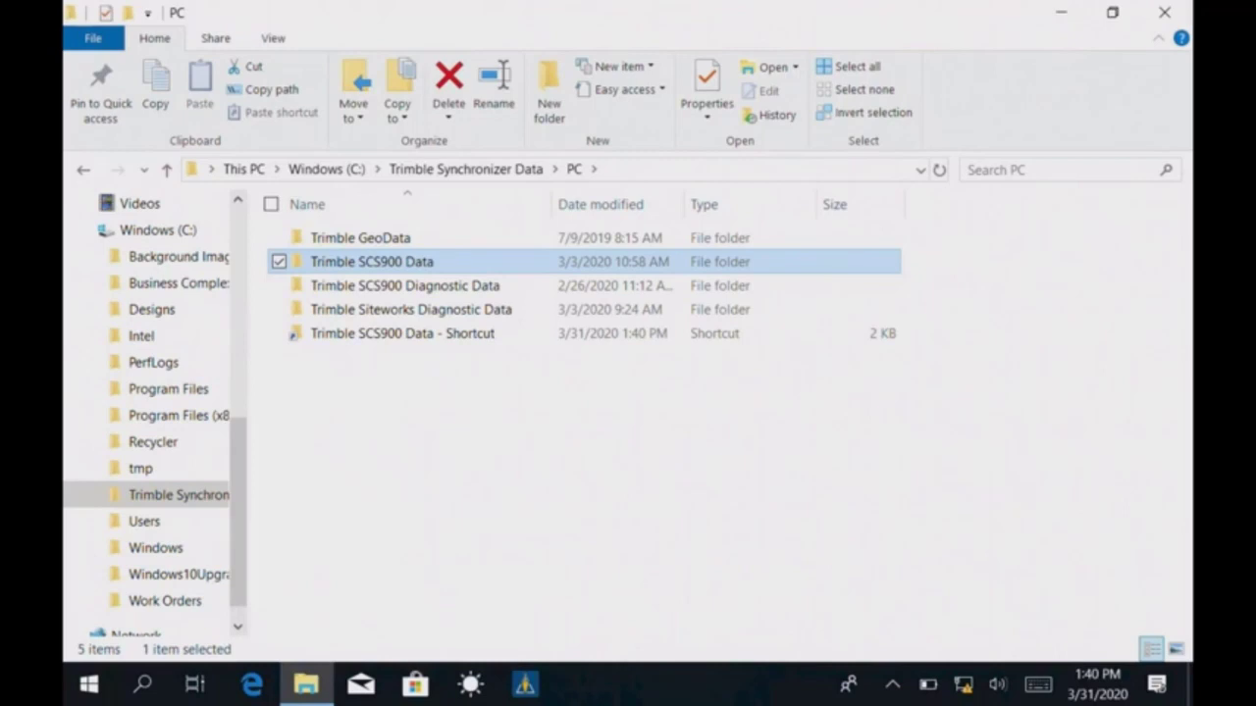
Step: Put the new Trimble SCS900 Data shortcut on the clipboard and return to the desktop
right_click(525, 334)
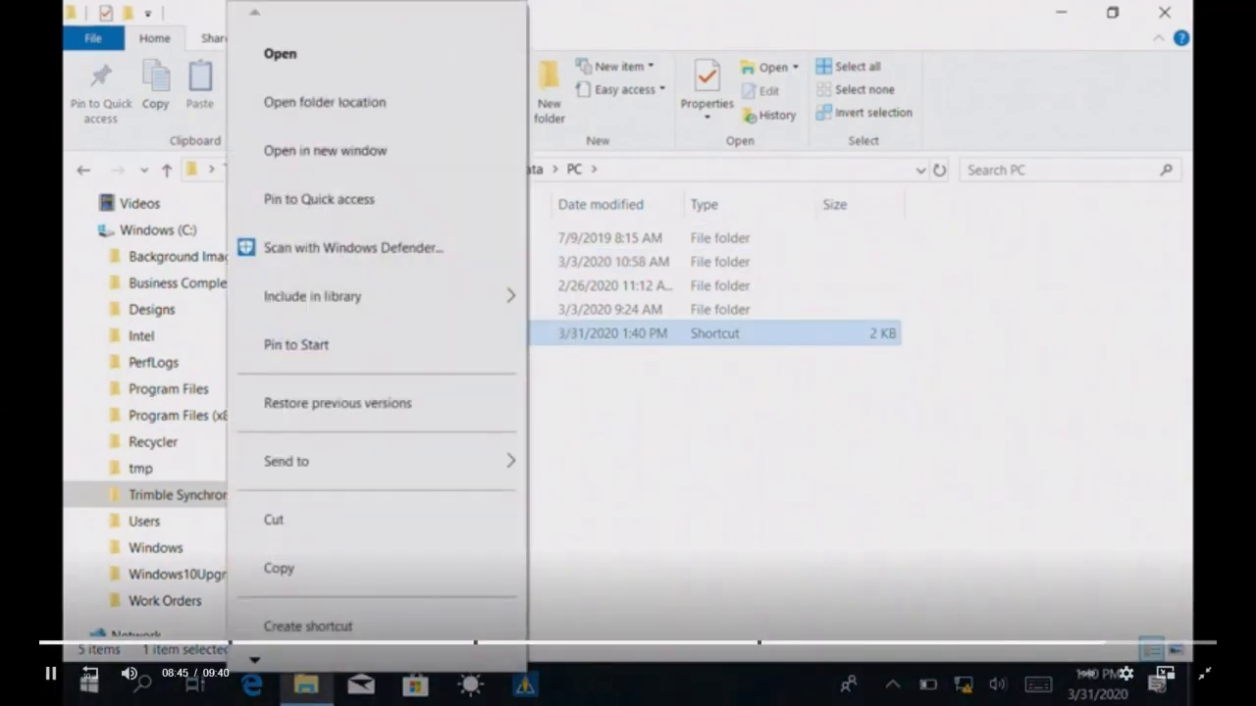
key("Escape")
key("ctrl+space")
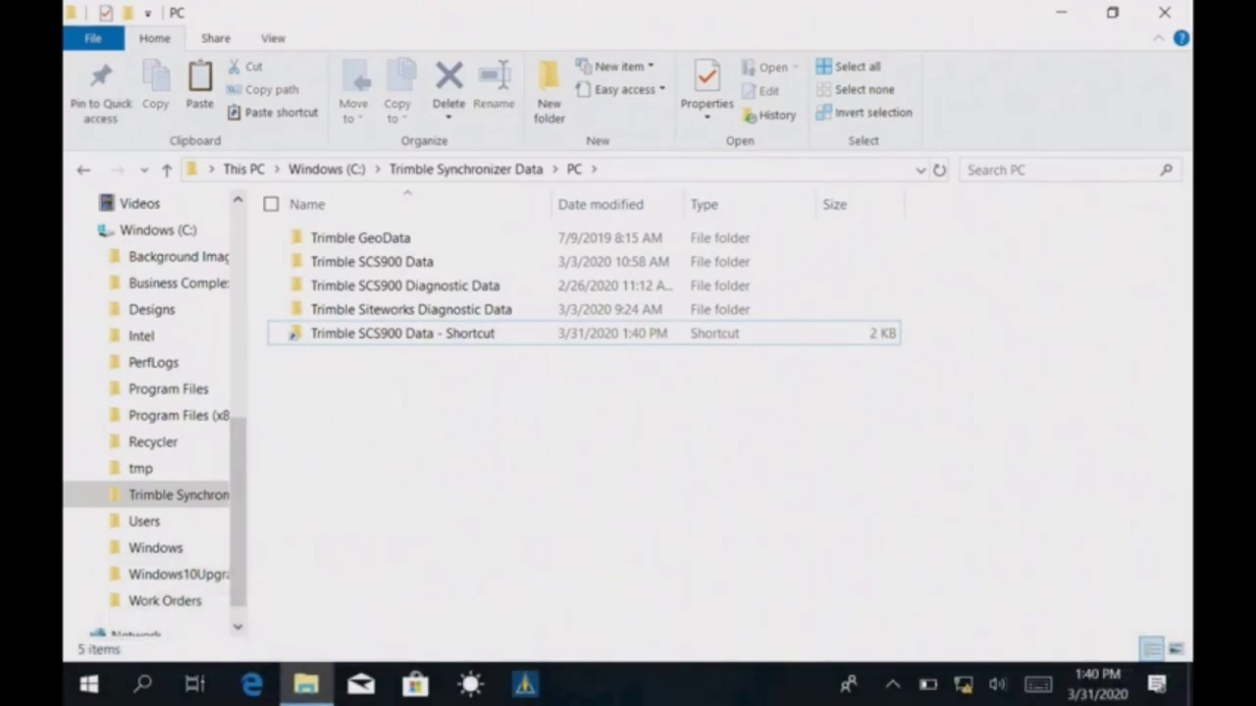
key("super+d")
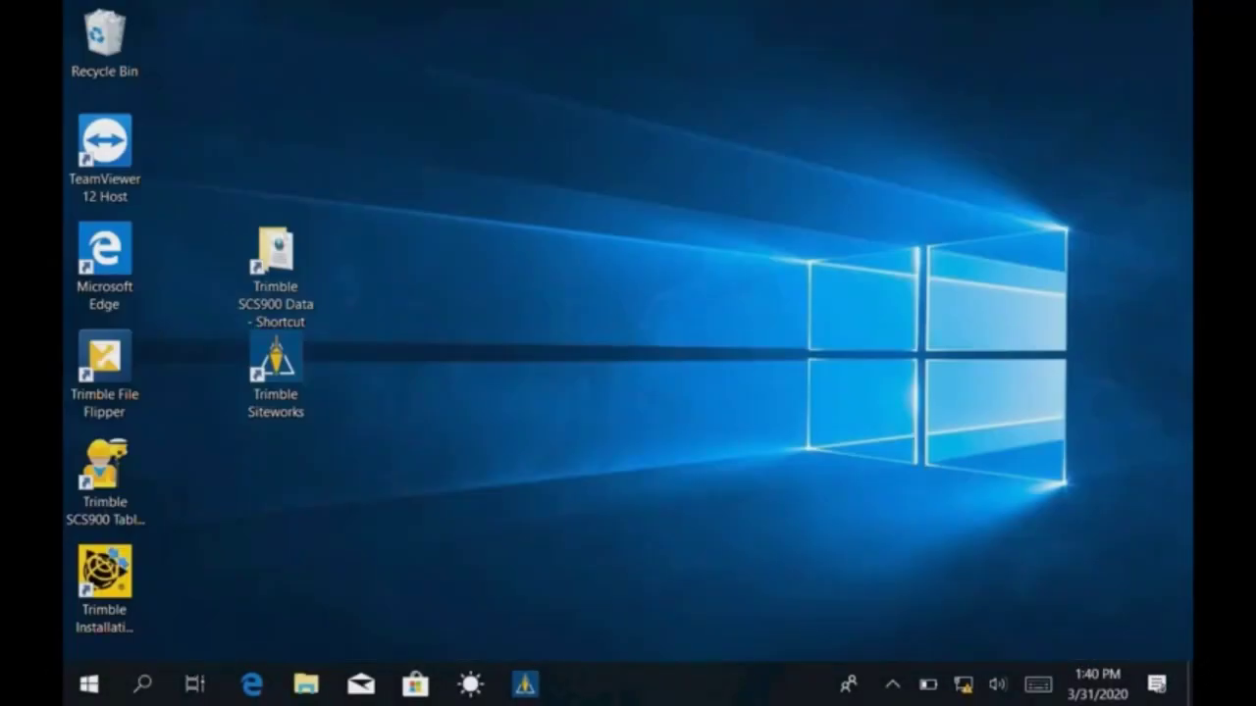
Step: Paste the Trimble SCS900 Data shortcut onto the desktop, replacing the existing copy, and place it beside the TeamViewer 12 Host icon
right_click(624, 265)
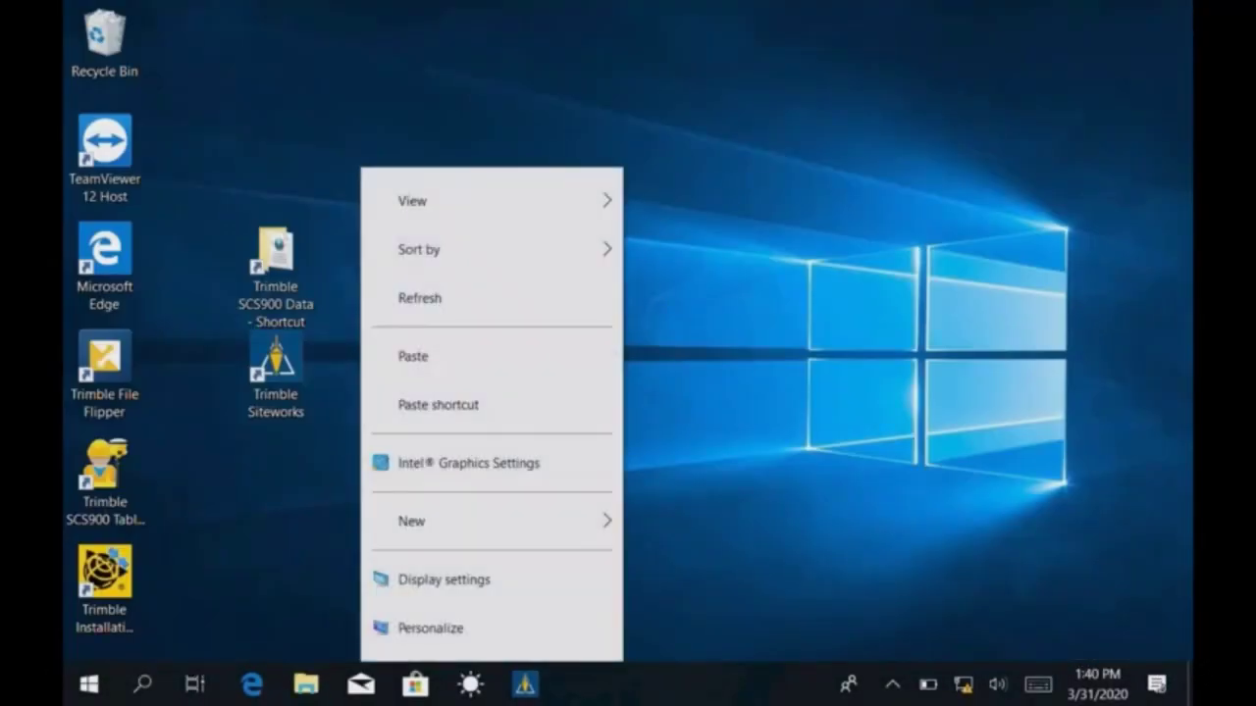
left_click(413, 356)
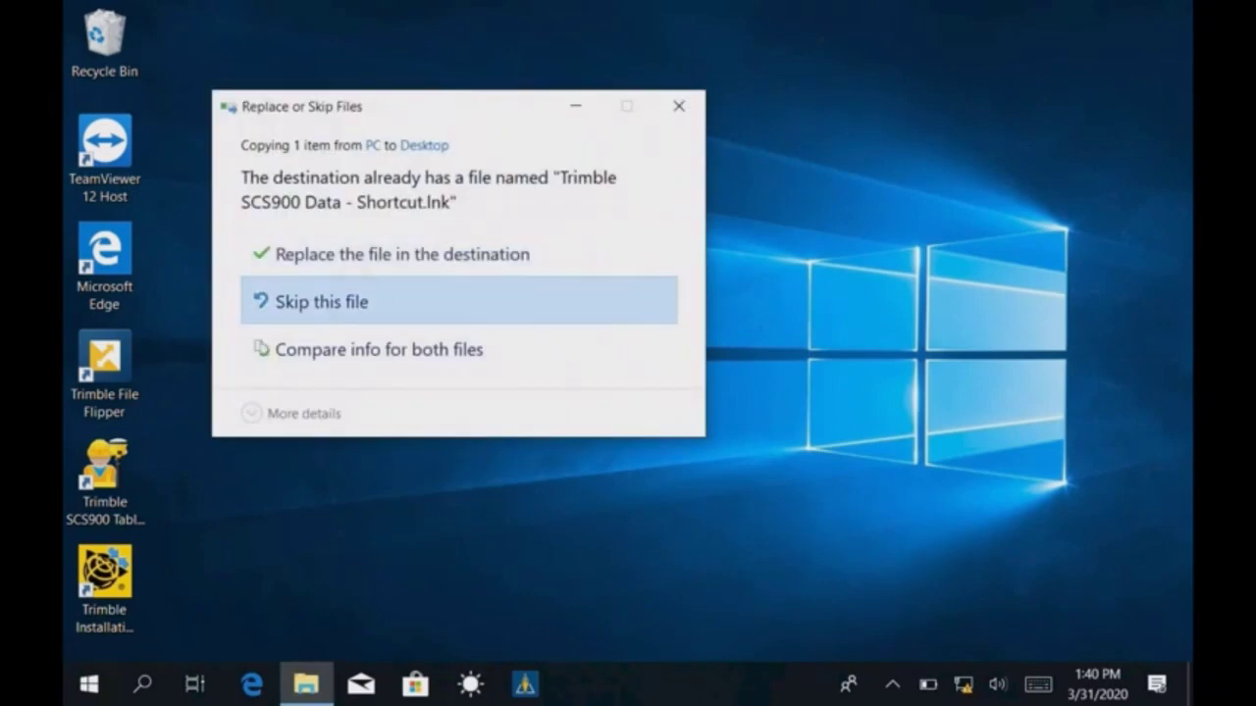
left_click(402, 254)
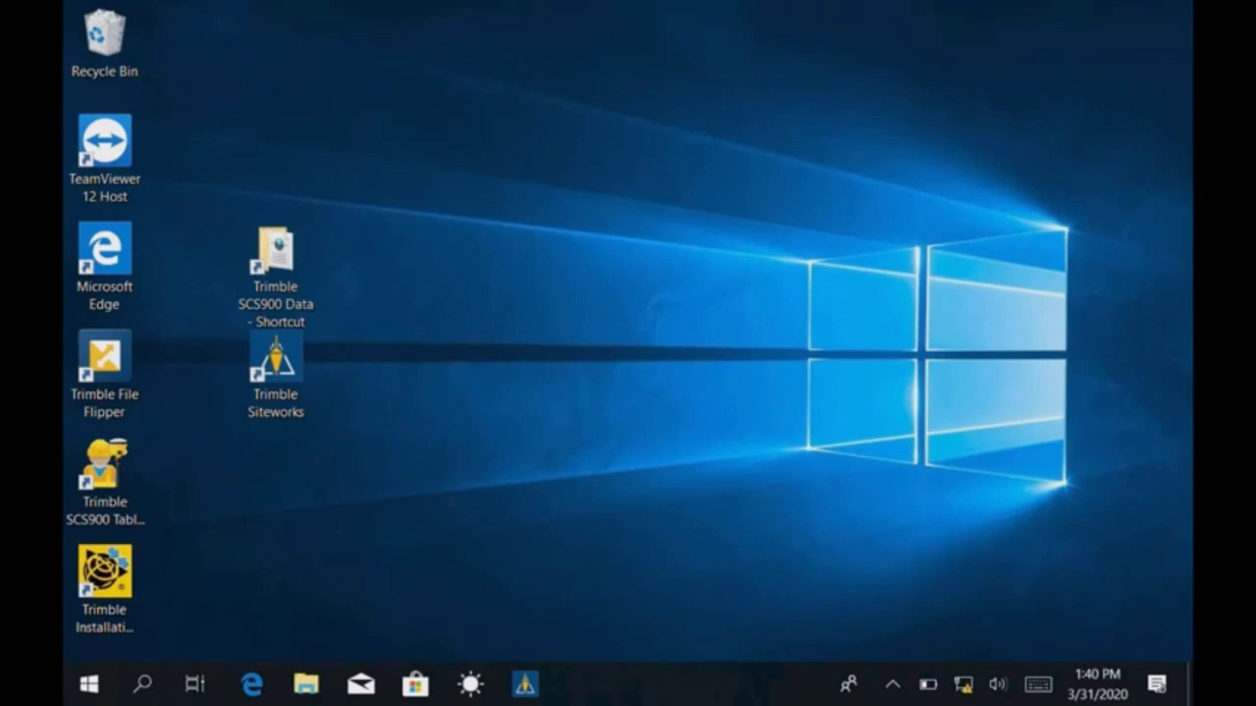
left_click_drag(276, 253, 276, 146)
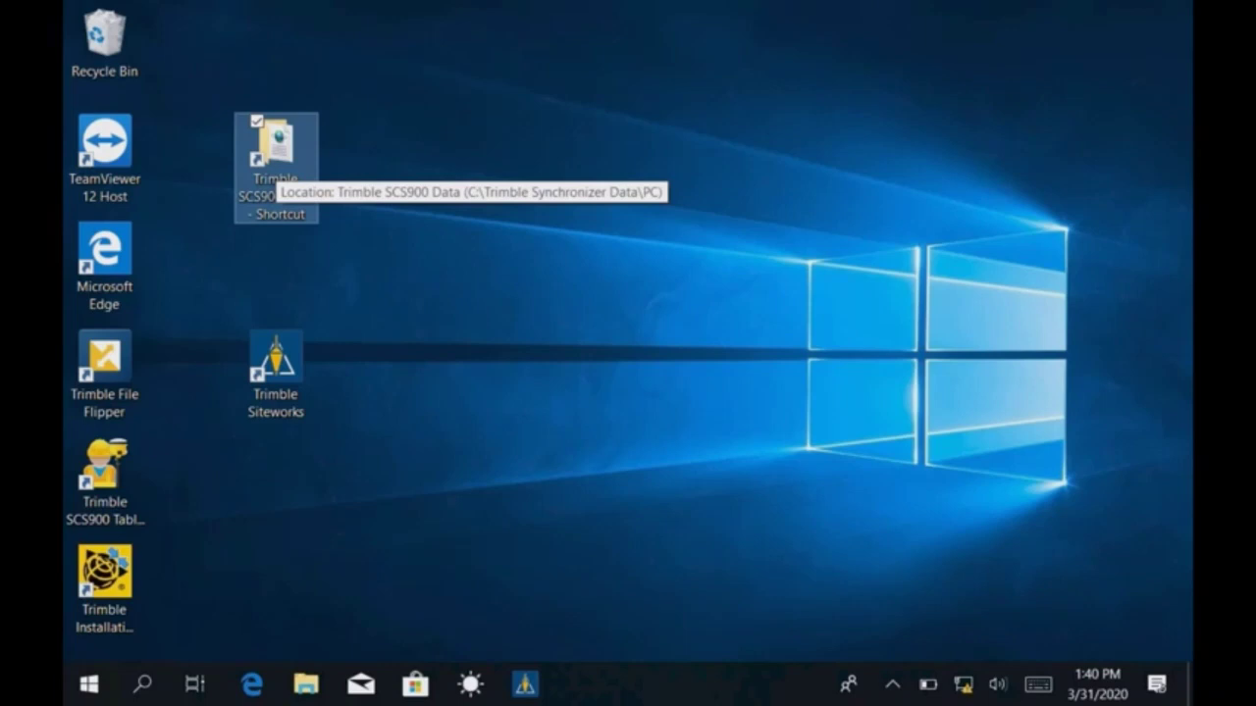
Step: Switch the tablet's touch mode to Finger and back to Stylus in the Touch Control Panel, and close it
left_click(891, 684)
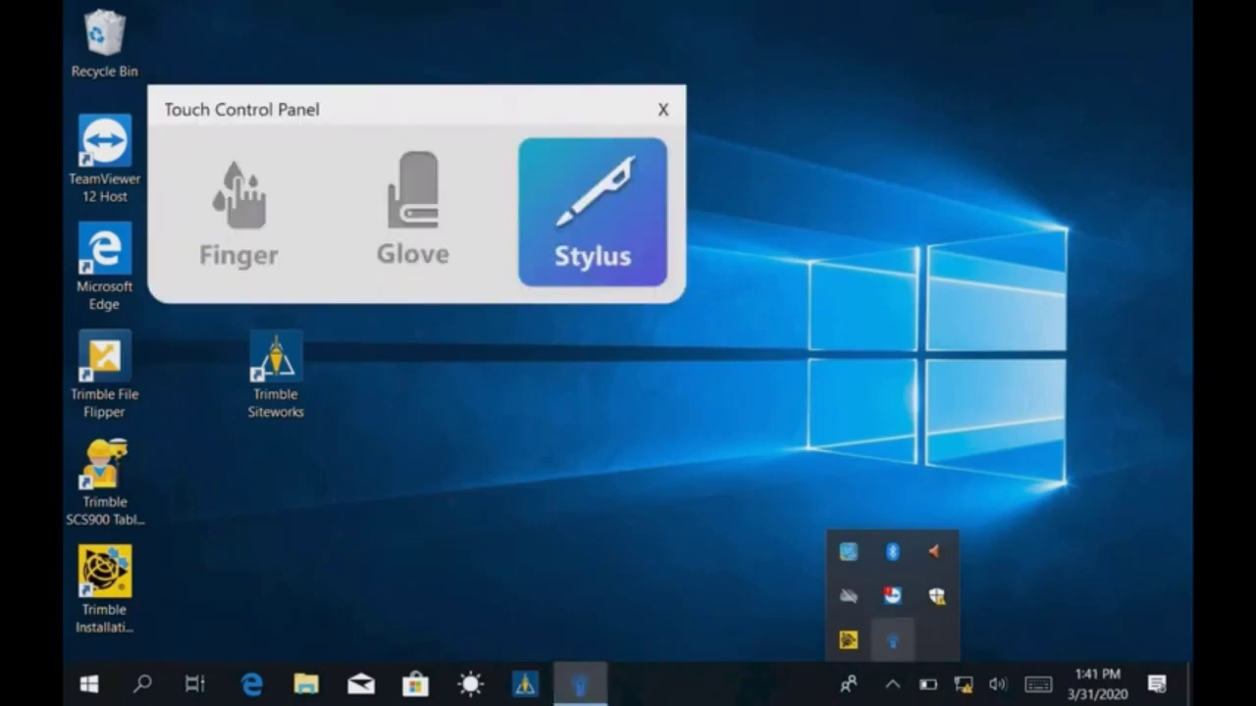
left_click(260, 213)
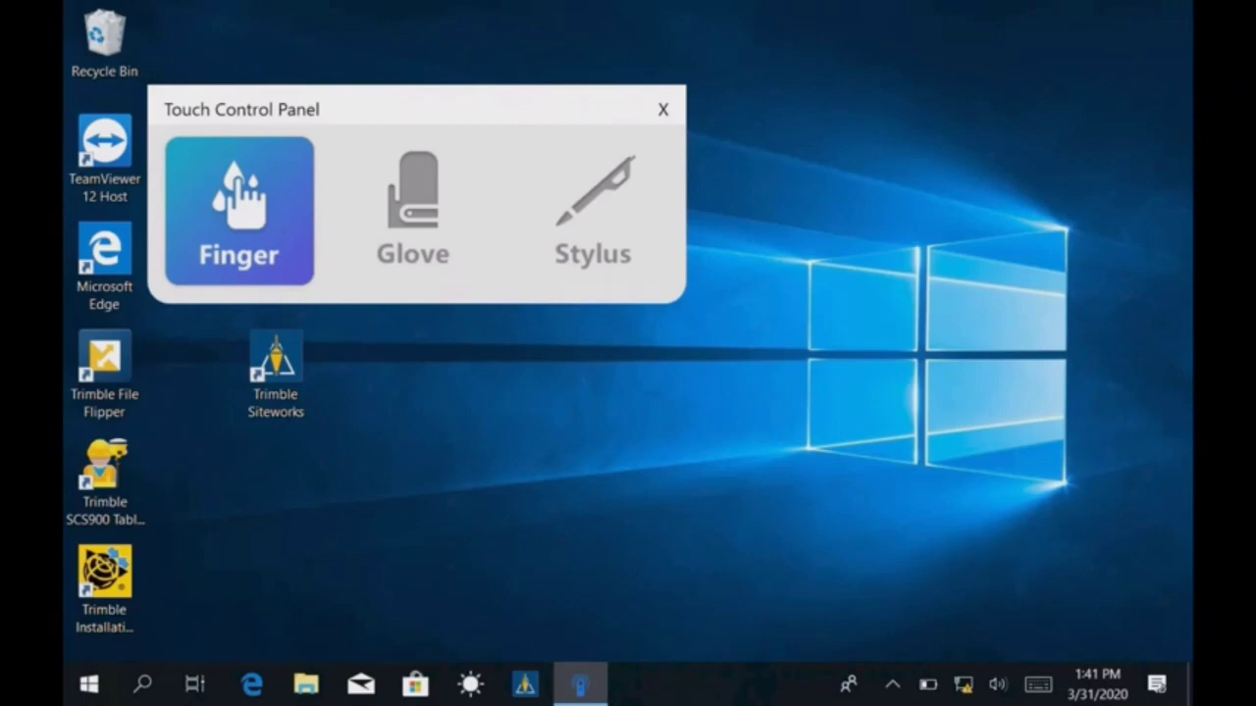
left_click(593, 212)
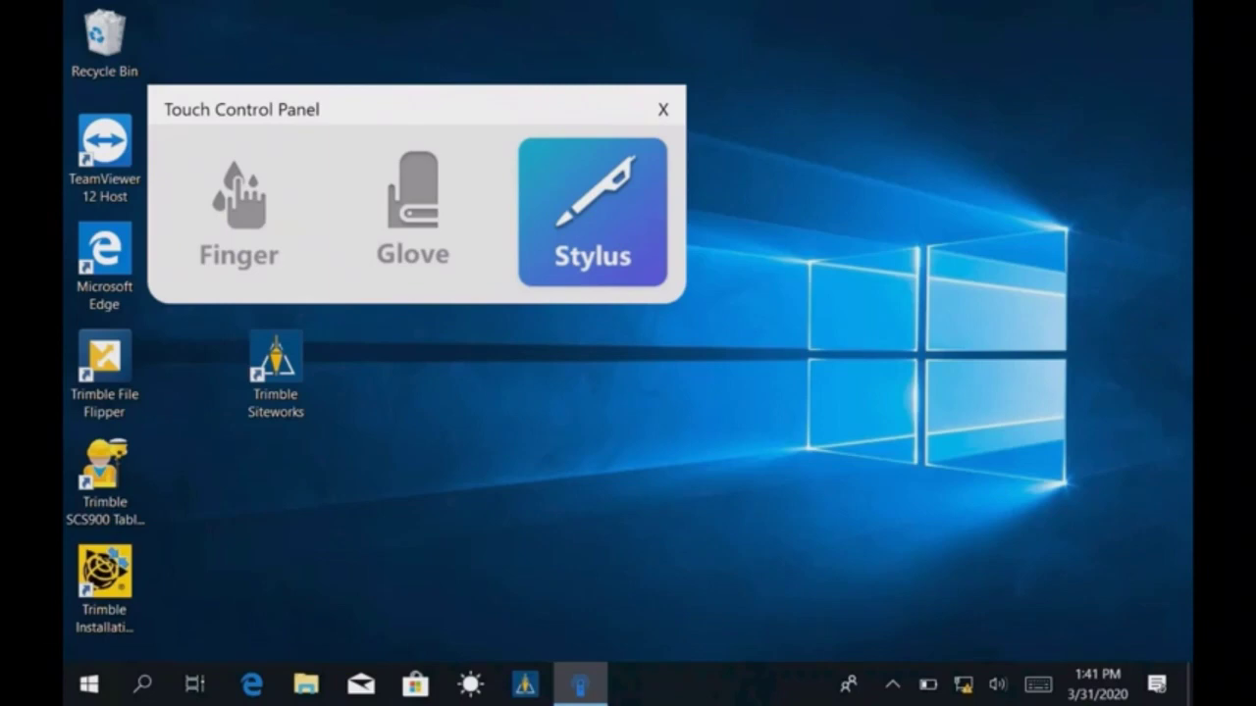
left_click(664, 109)
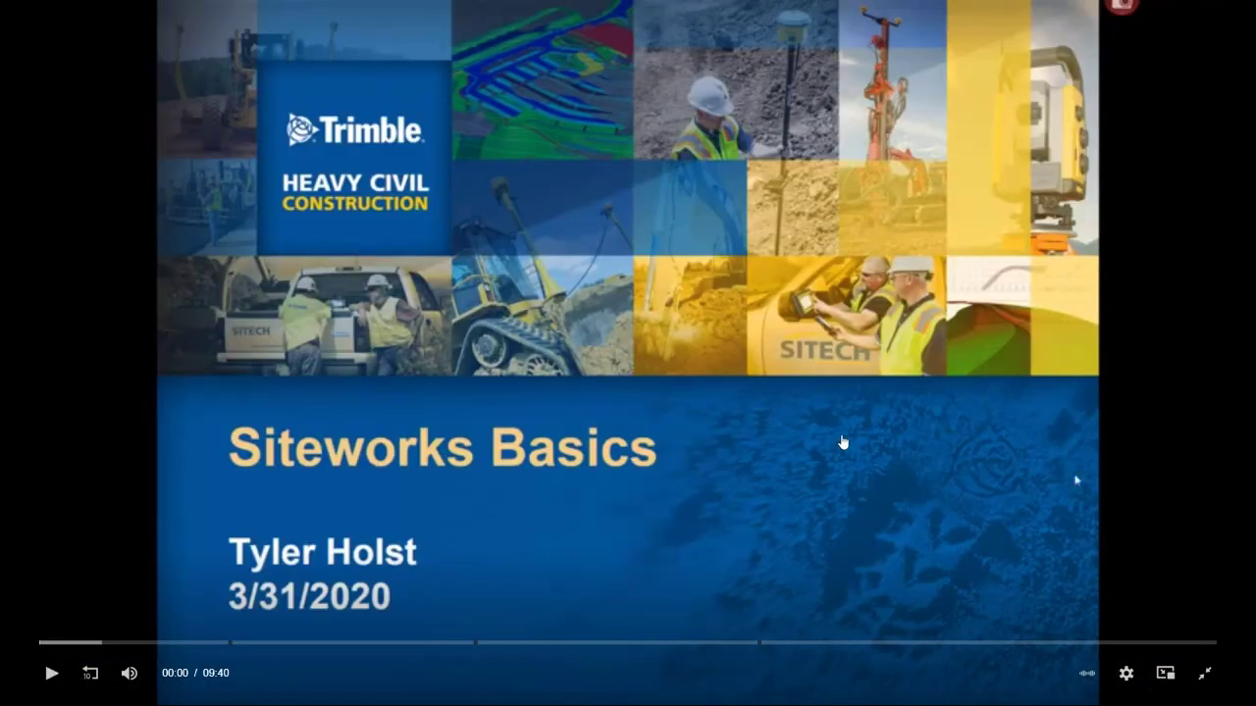
Step: Exit the full-screen Siteworks Basics video and minimize the browser to return to the presentation
left_click(1205, 672)
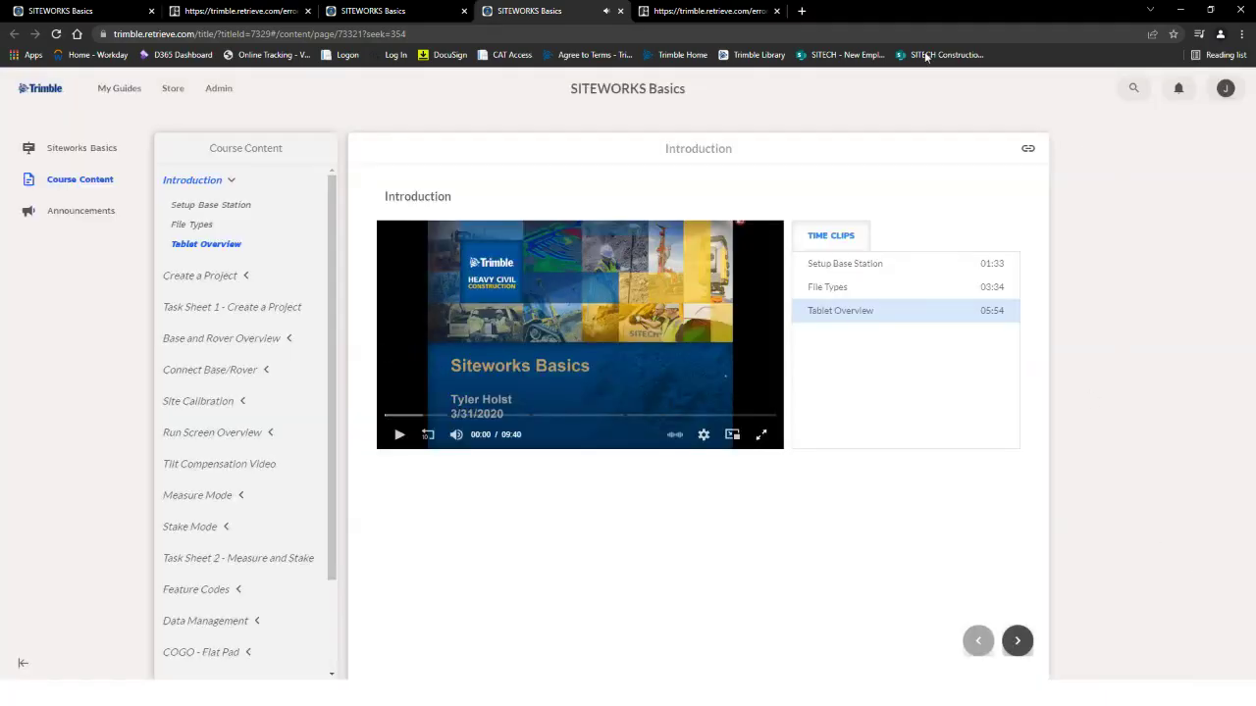
left_click(1181, 13)
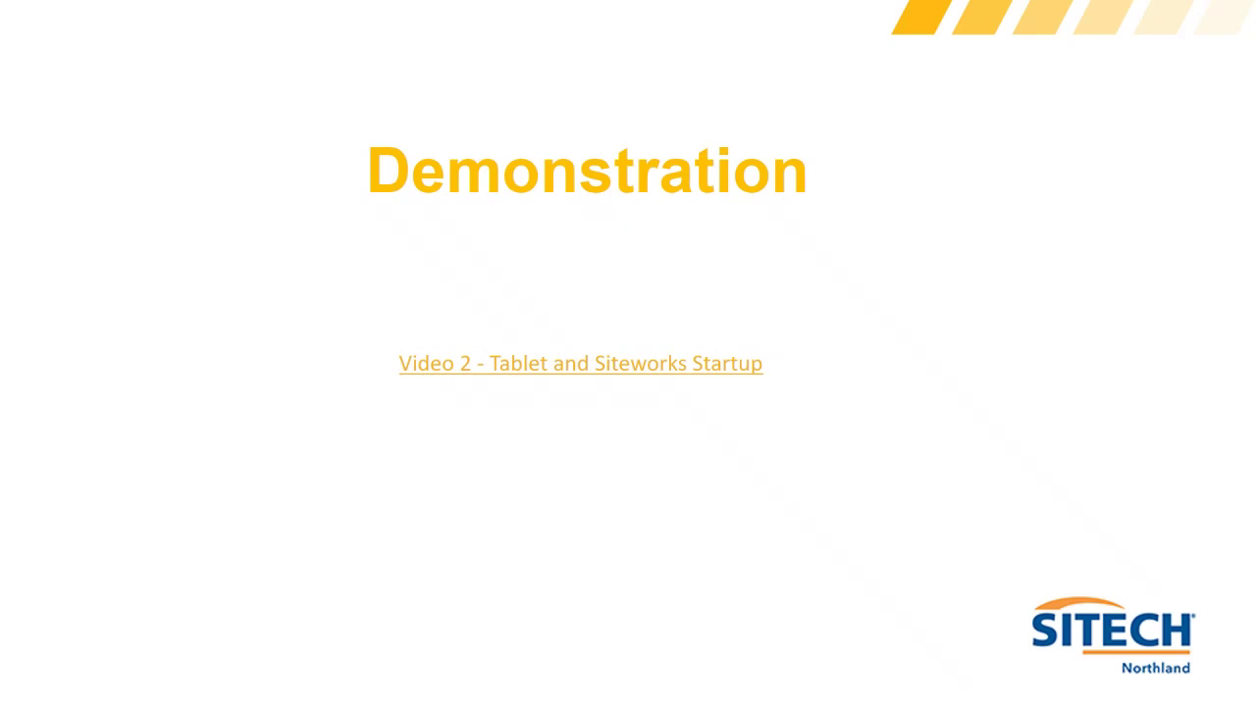
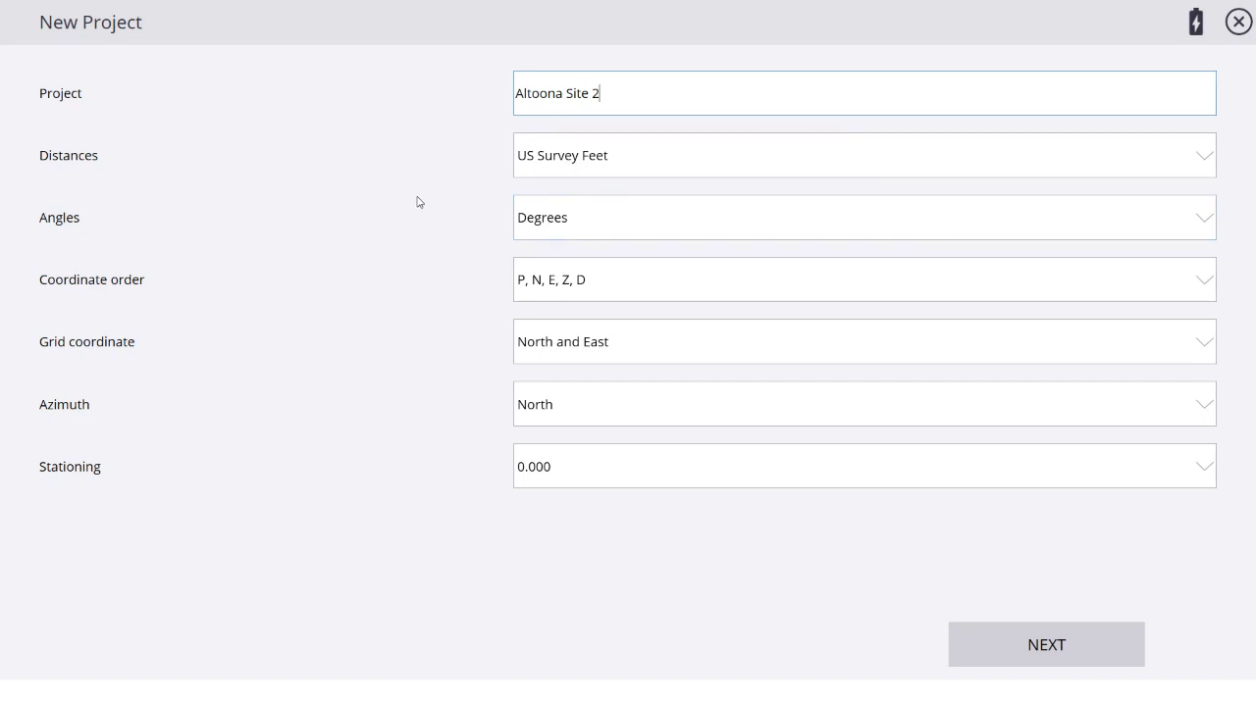
Step: Keep US Survey Feet distances and 0.000 stationing for the new project Altoona Site 2, and continue to its creation options
left_click(643, 168)
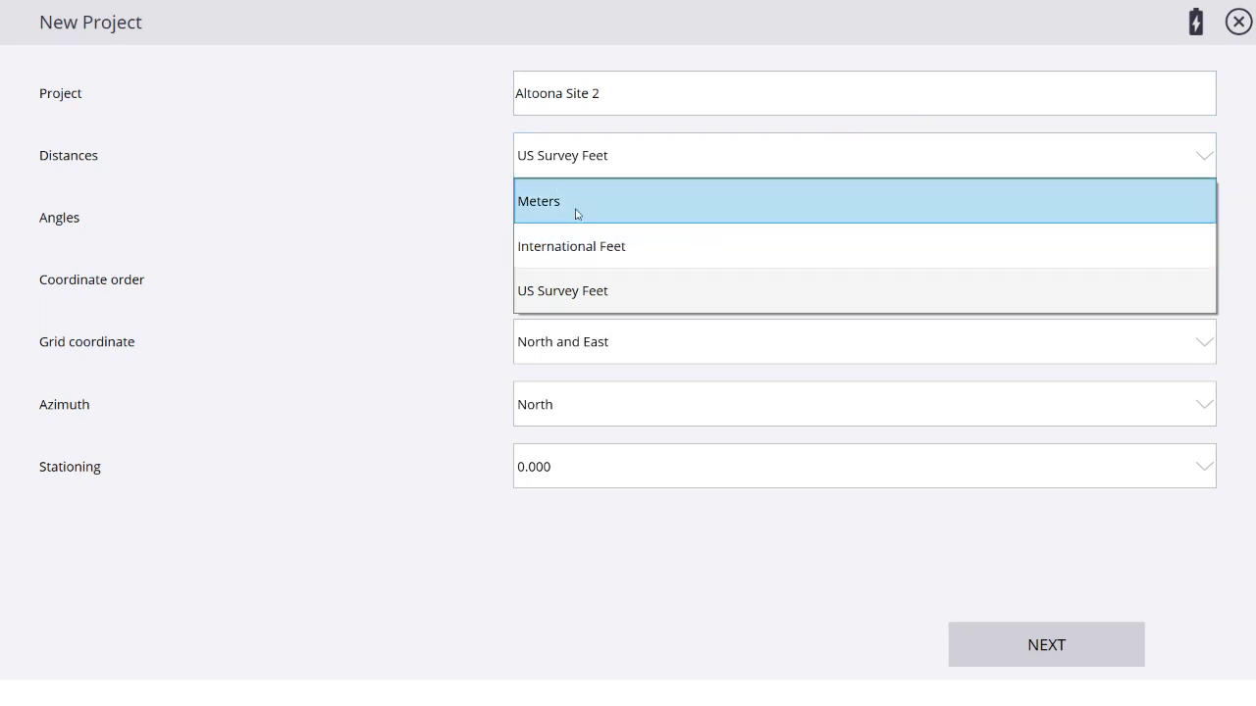
left_click(408, 169)
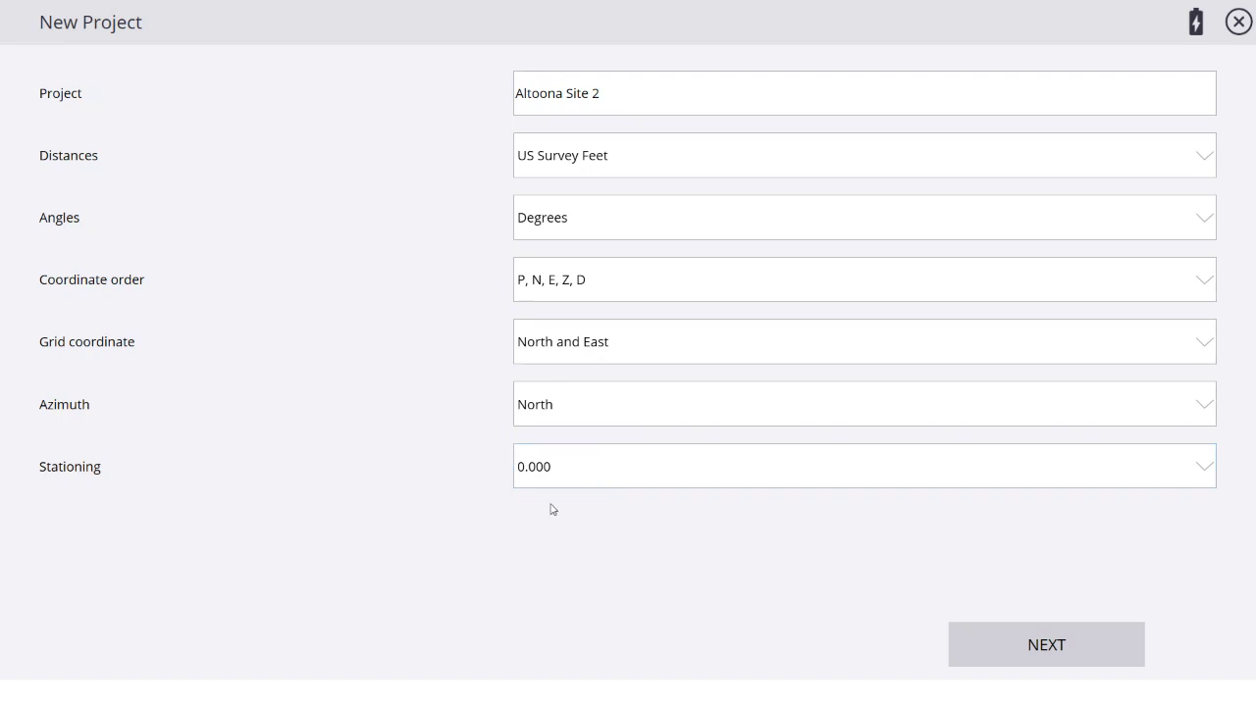
left_click(598, 475)
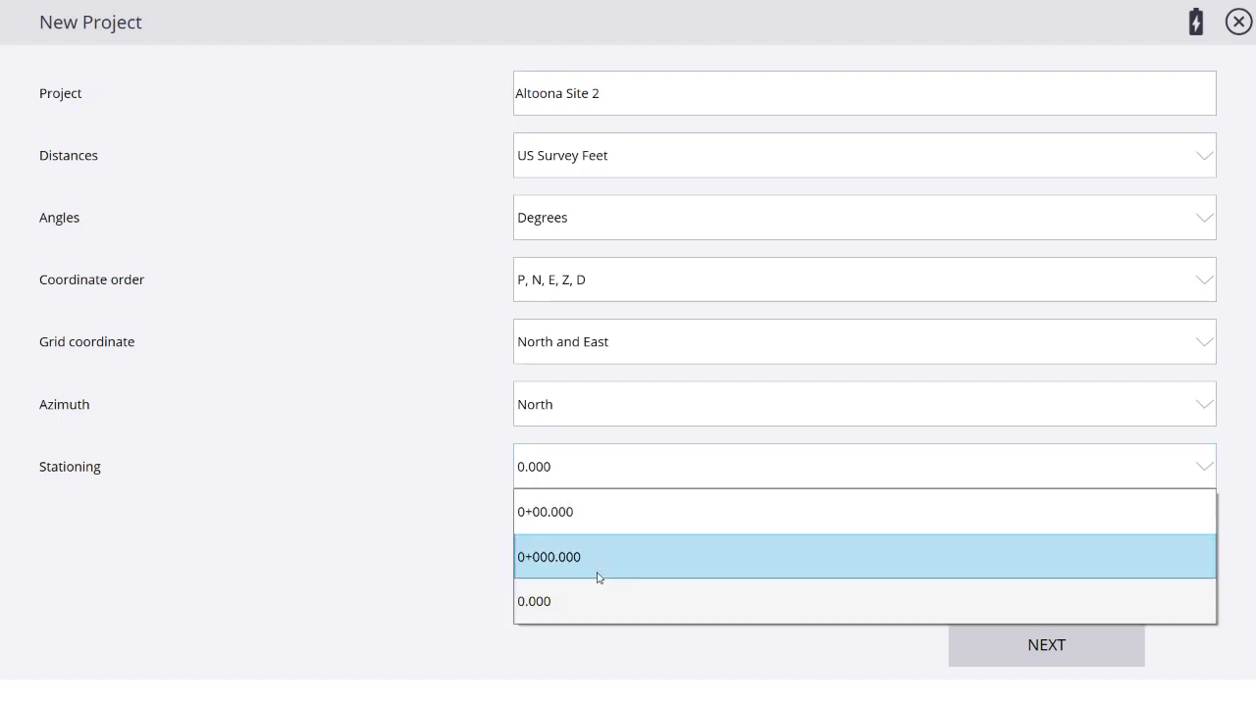
left_click(565, 613)
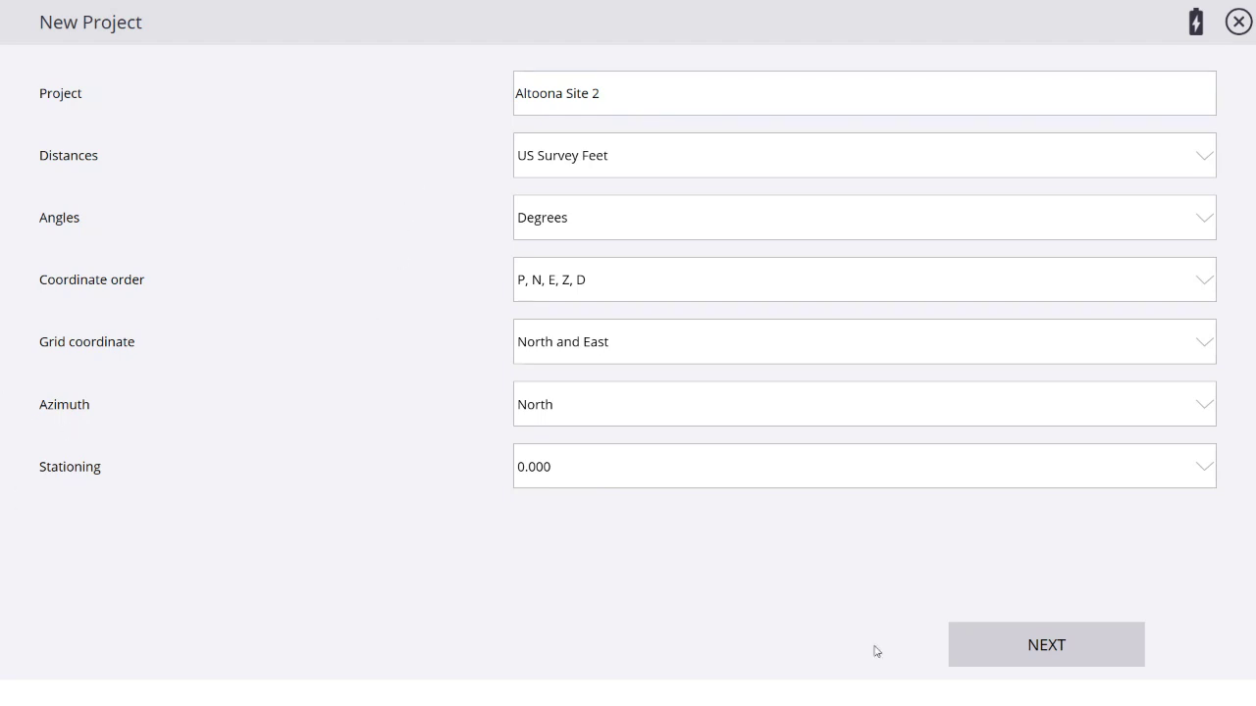
left_click(979, 653)
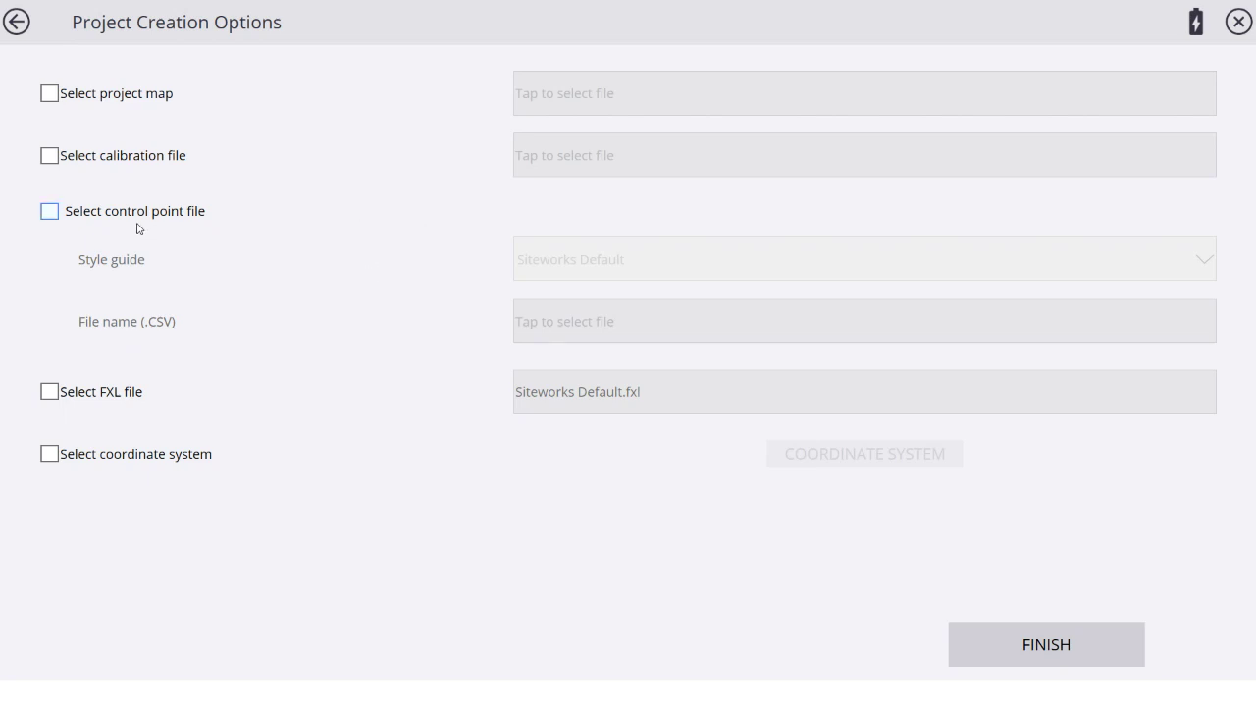
Step: Add Altoona Control.field.csv from the D:\ drive as the control point file and finish creating the project
left_click(50, 214)
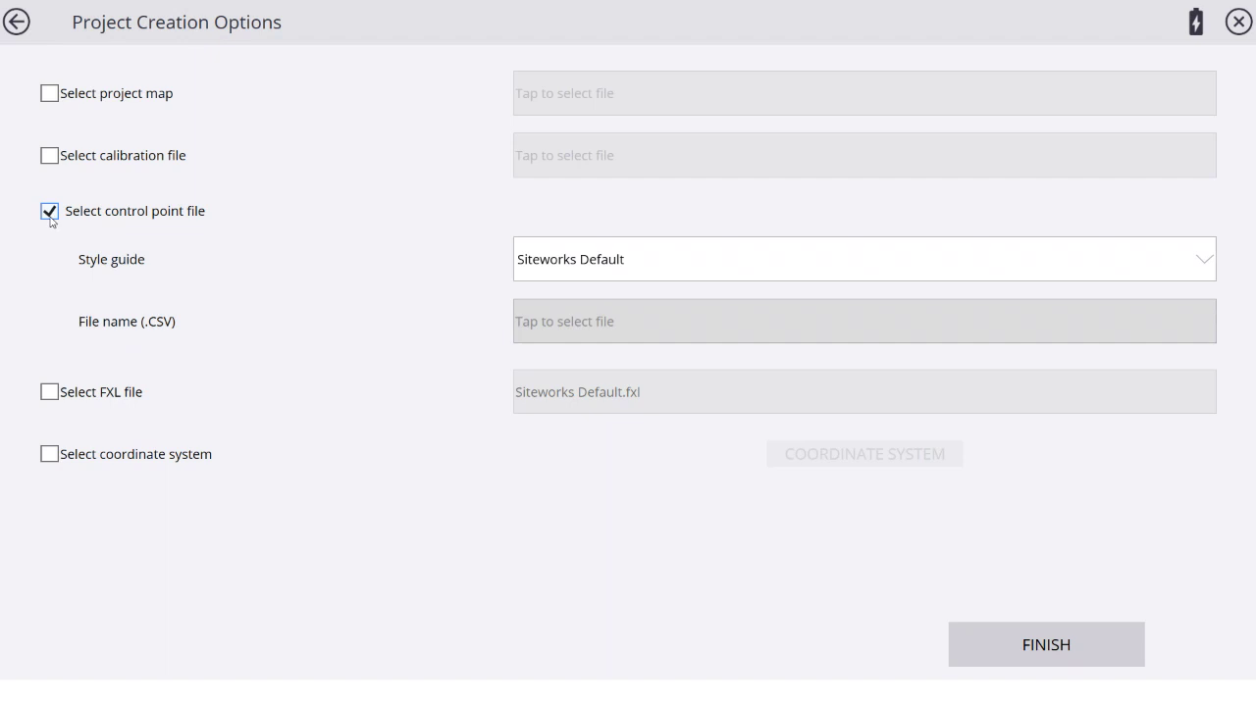
left_click(601, 324)
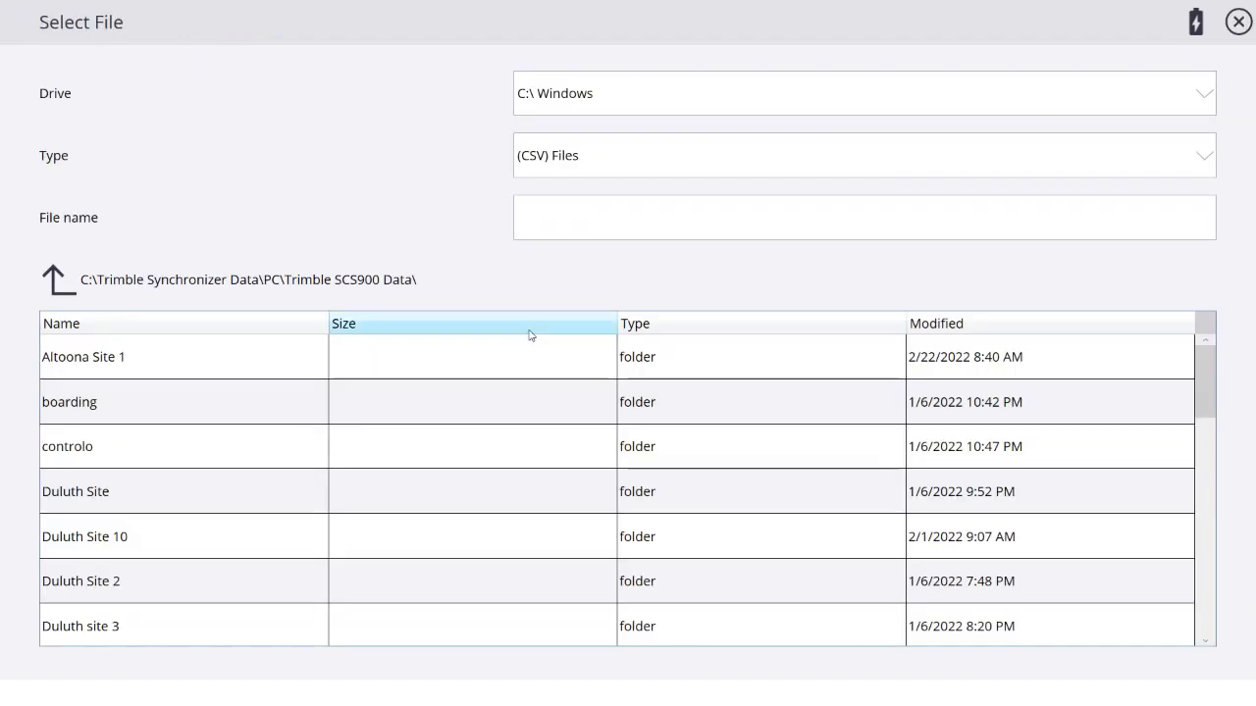
left_click(667, 102)
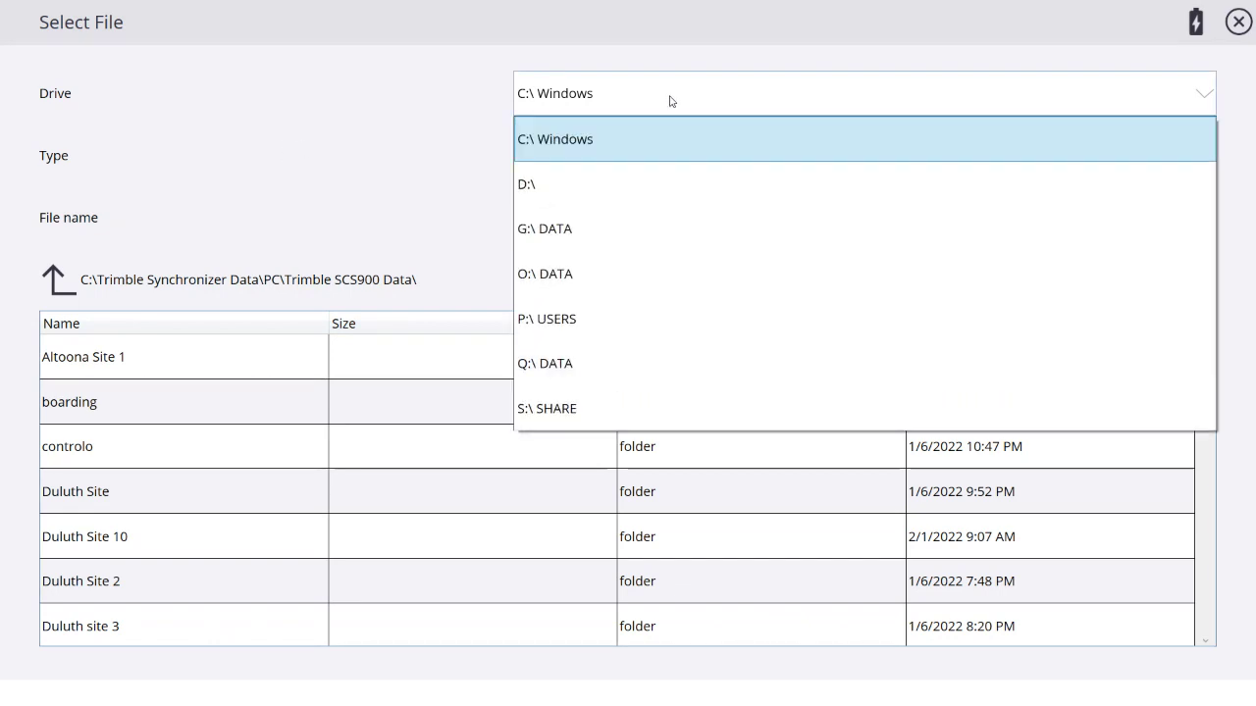
left_click(560, 195)
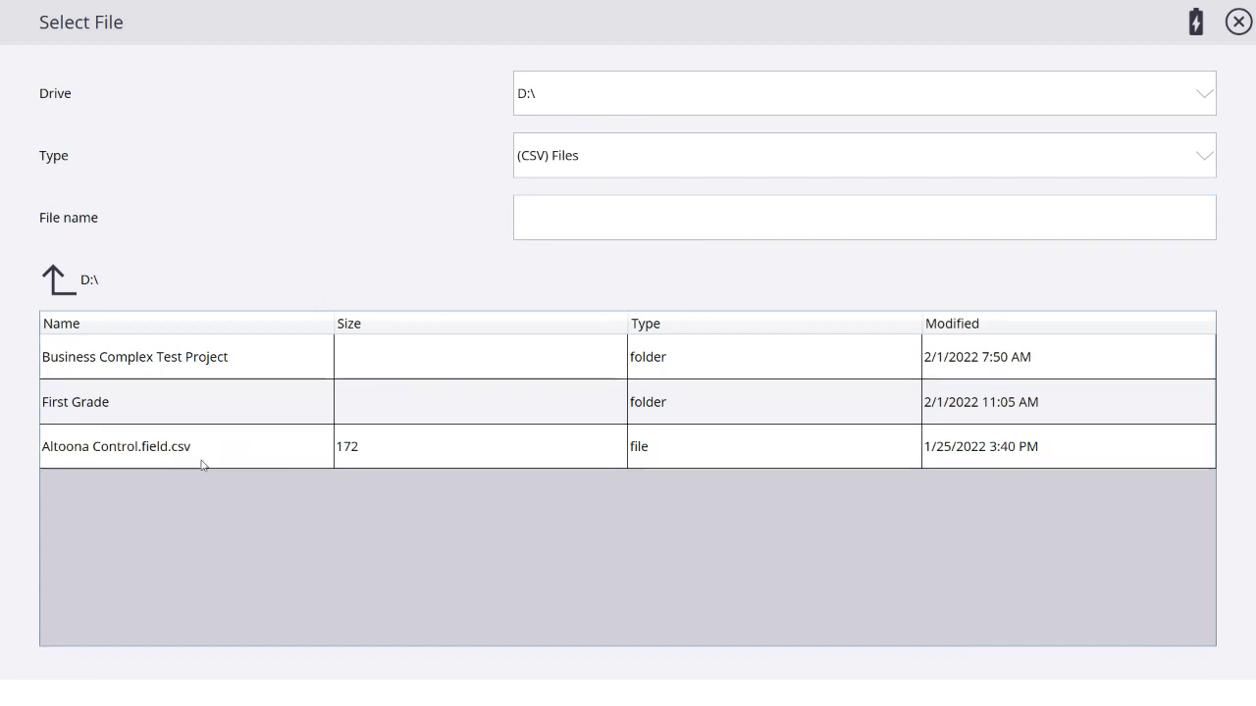
left_click(238, 446)
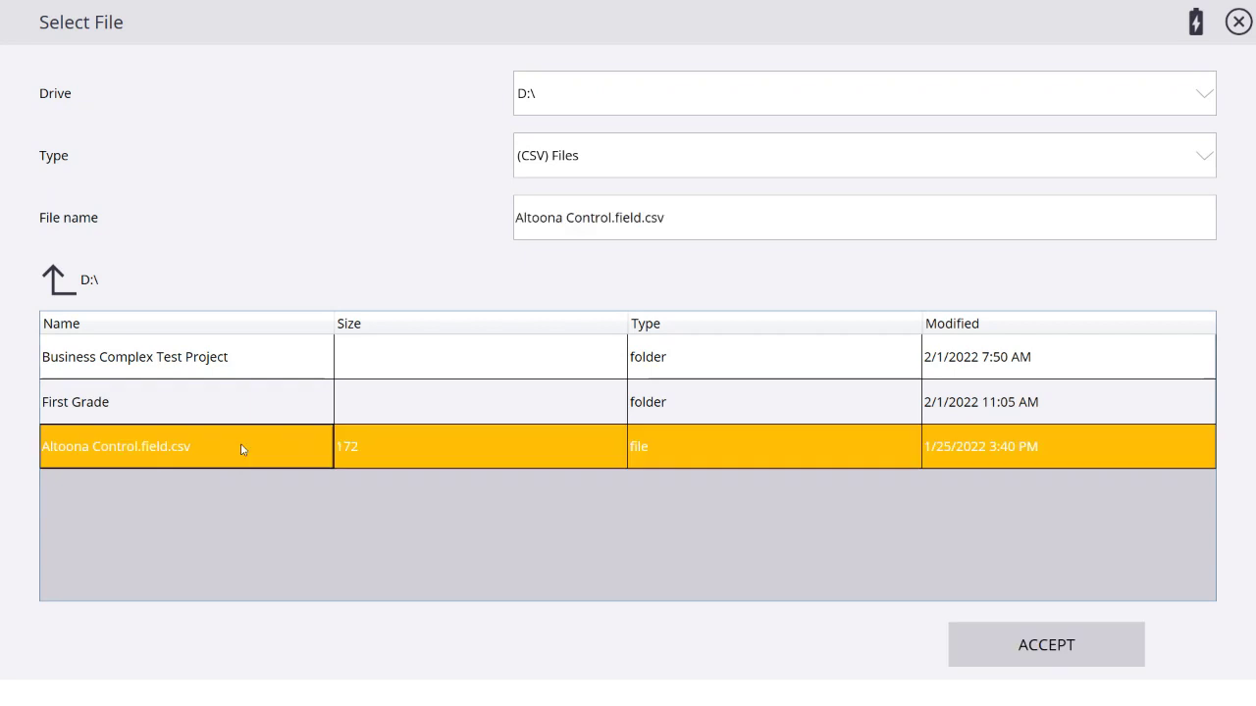
left_click(1084, 658)
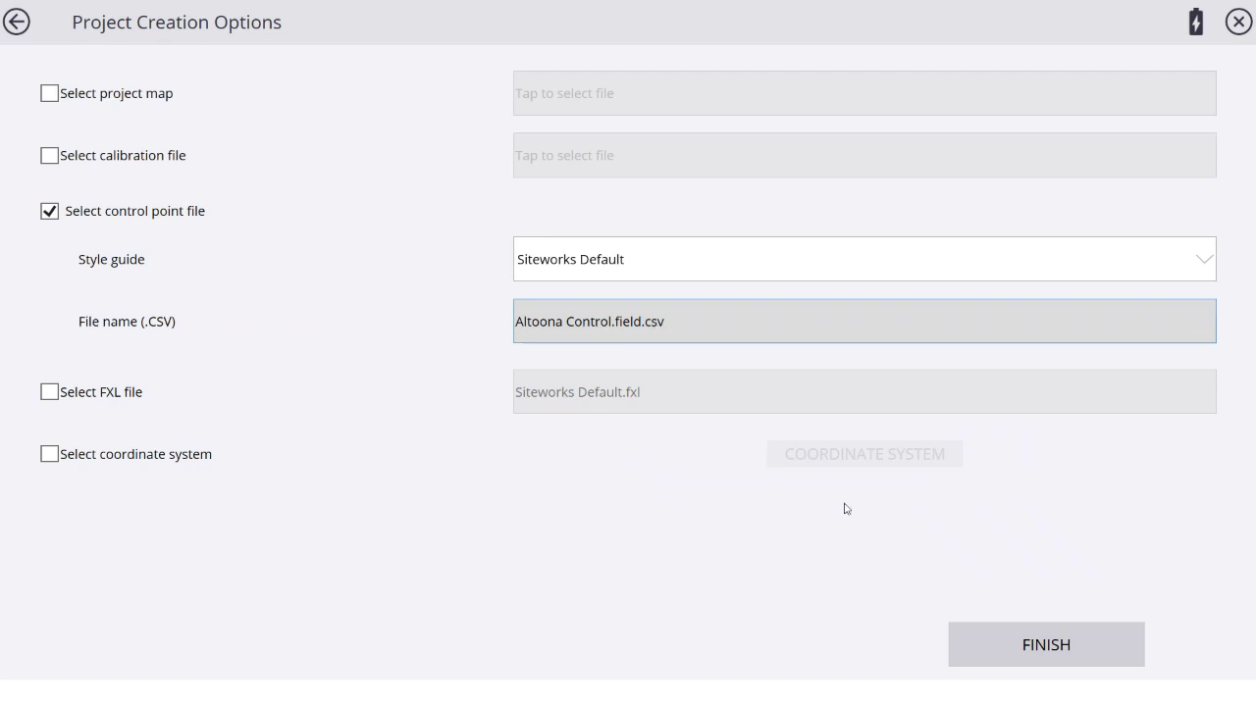
left_click(1046, 647)
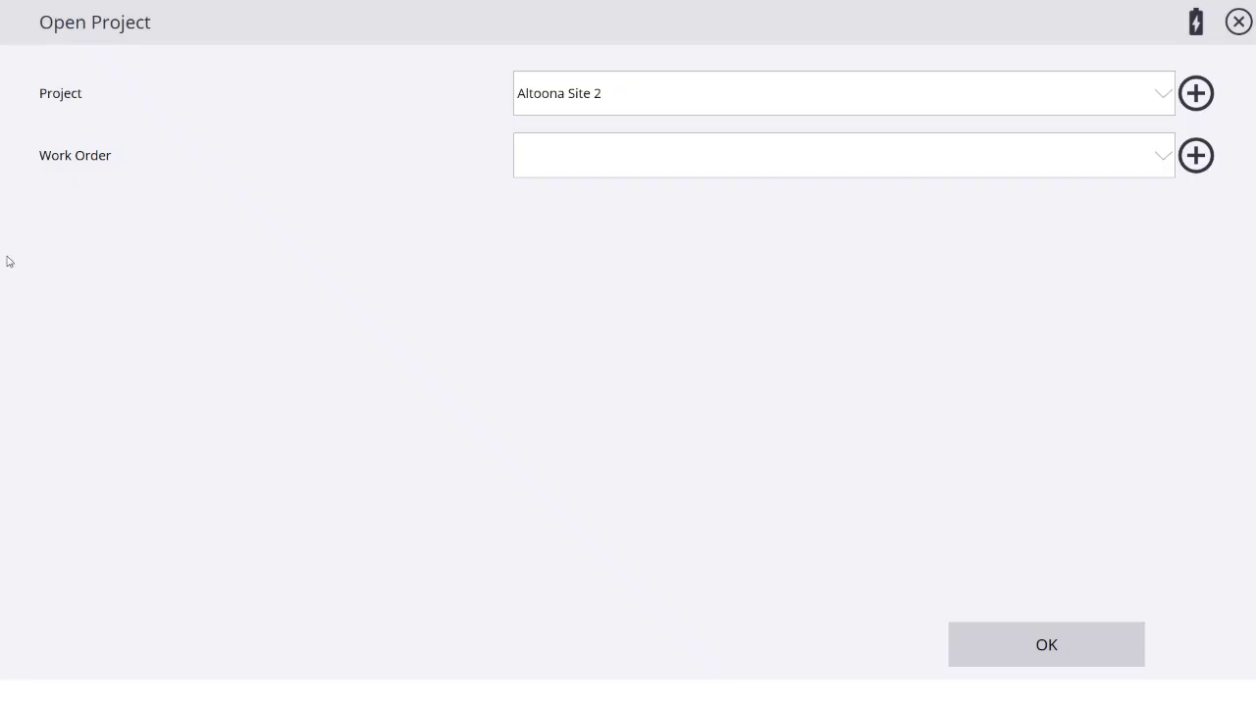
Step: Create a work order named Set up for Altoona Site 2, leaving its optional instructions empty
left_click(1196, 156)
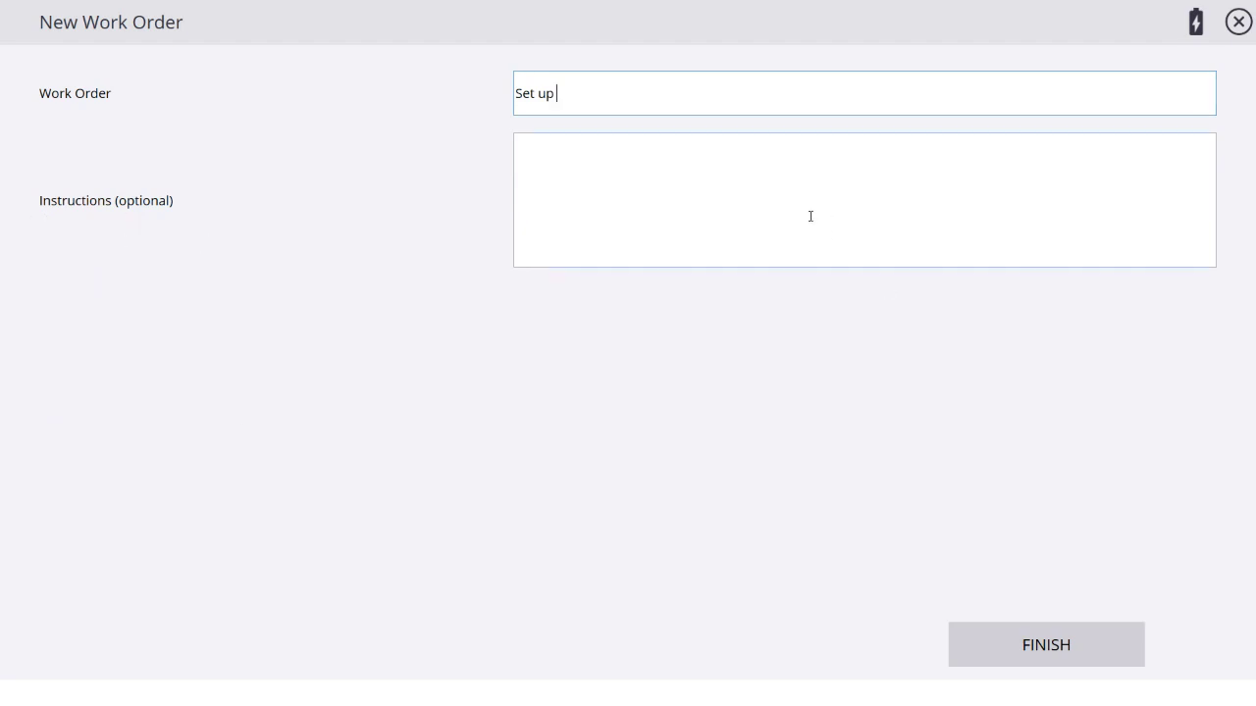
left_click(747, 194)
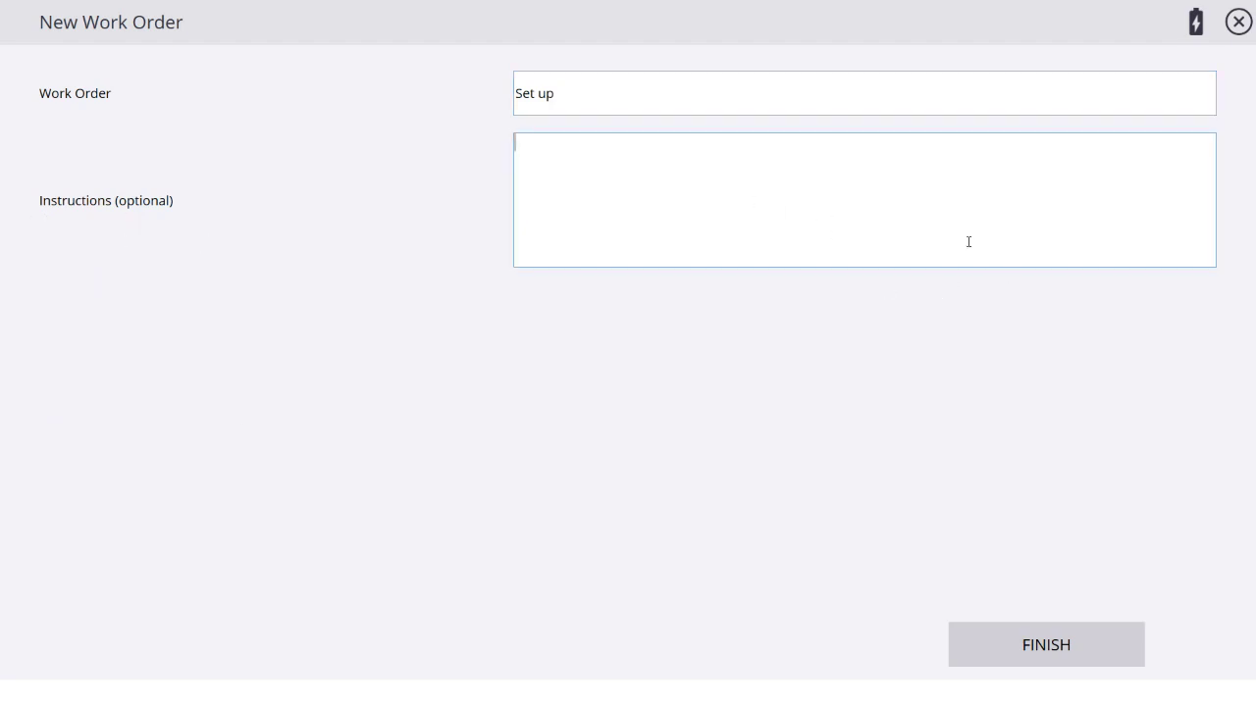
left_click(456, 483)
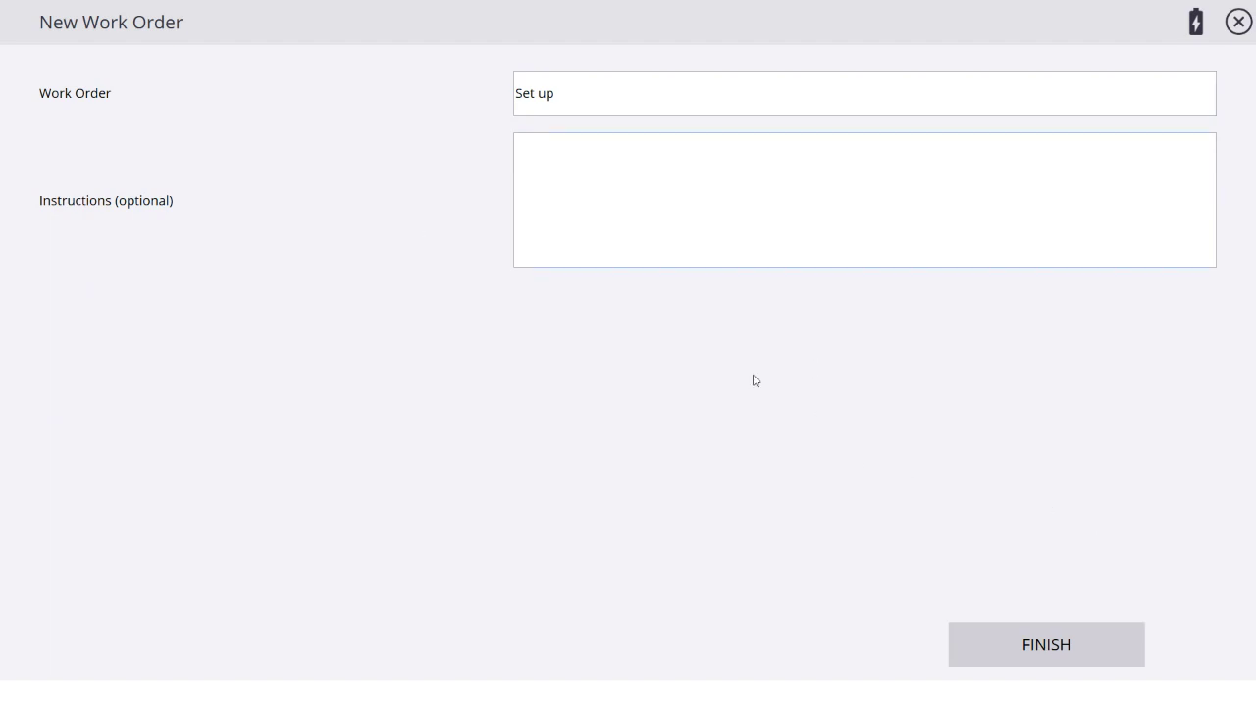
left_click(1038, 648)
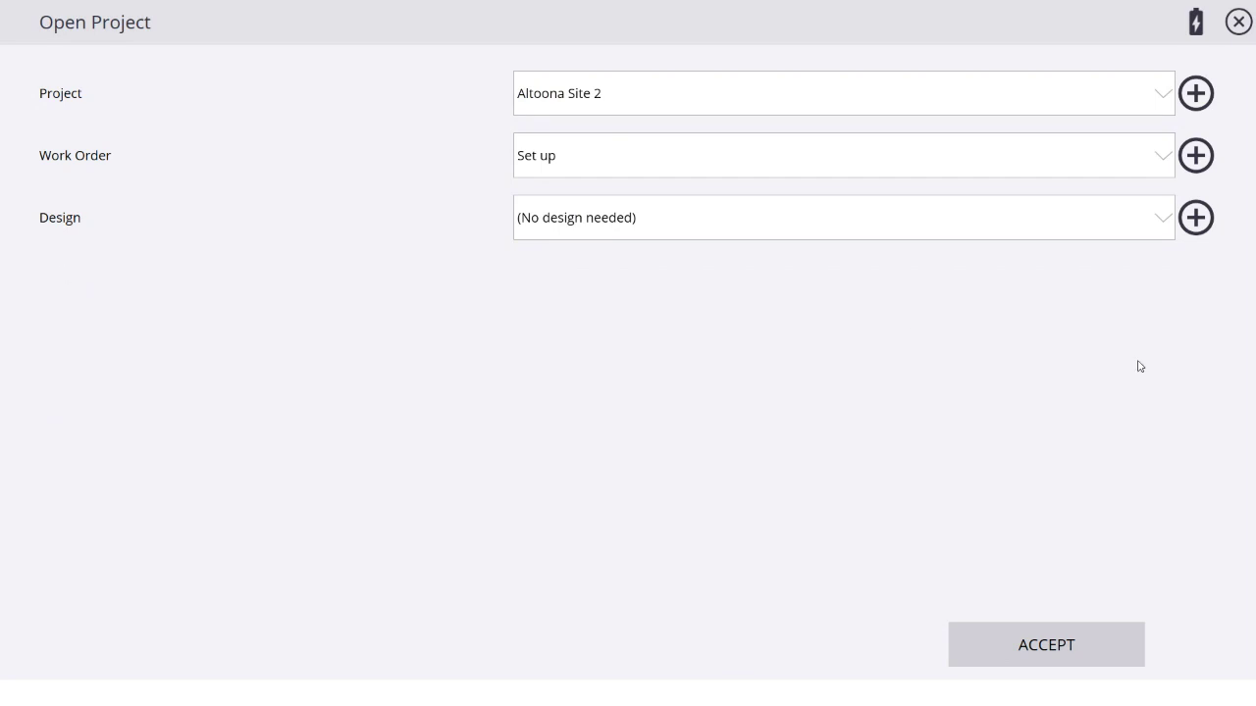
Step: Start a new design named Altoon FG and assign Altoona FG.ttm from the D:\ drive as its design file
left_click(1196, 220)
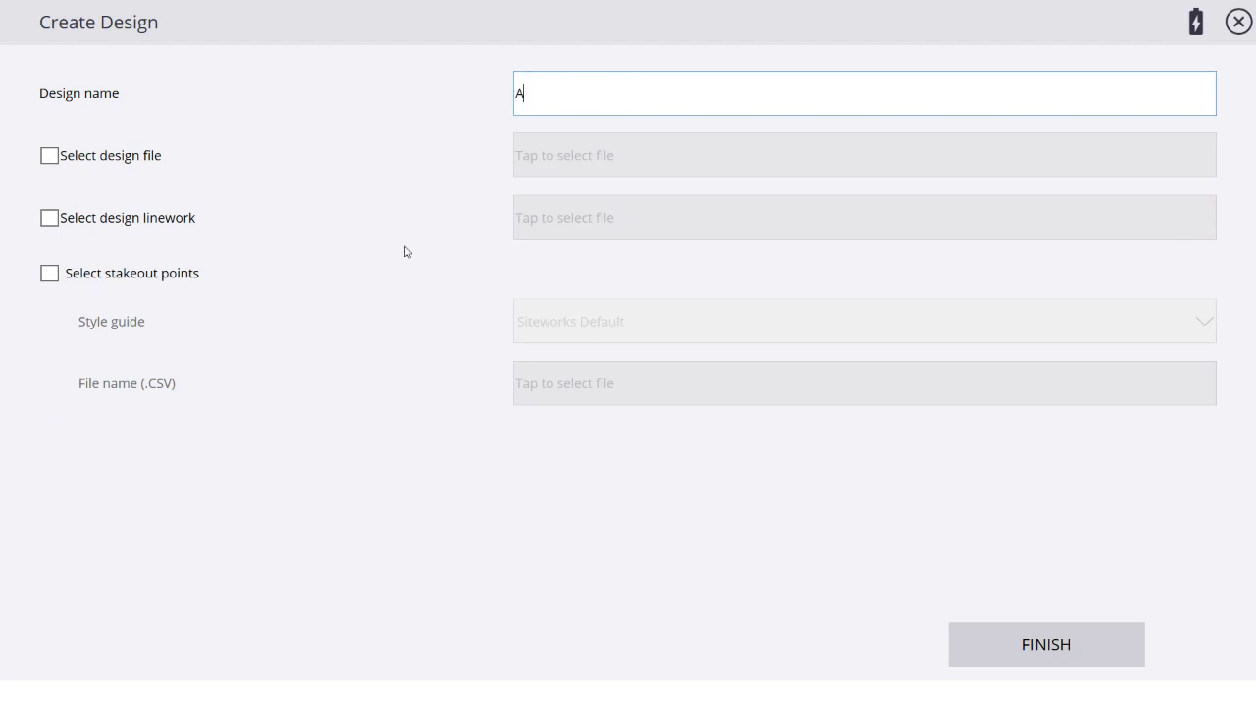
type("Altoon FG")
left_click(248, 374)
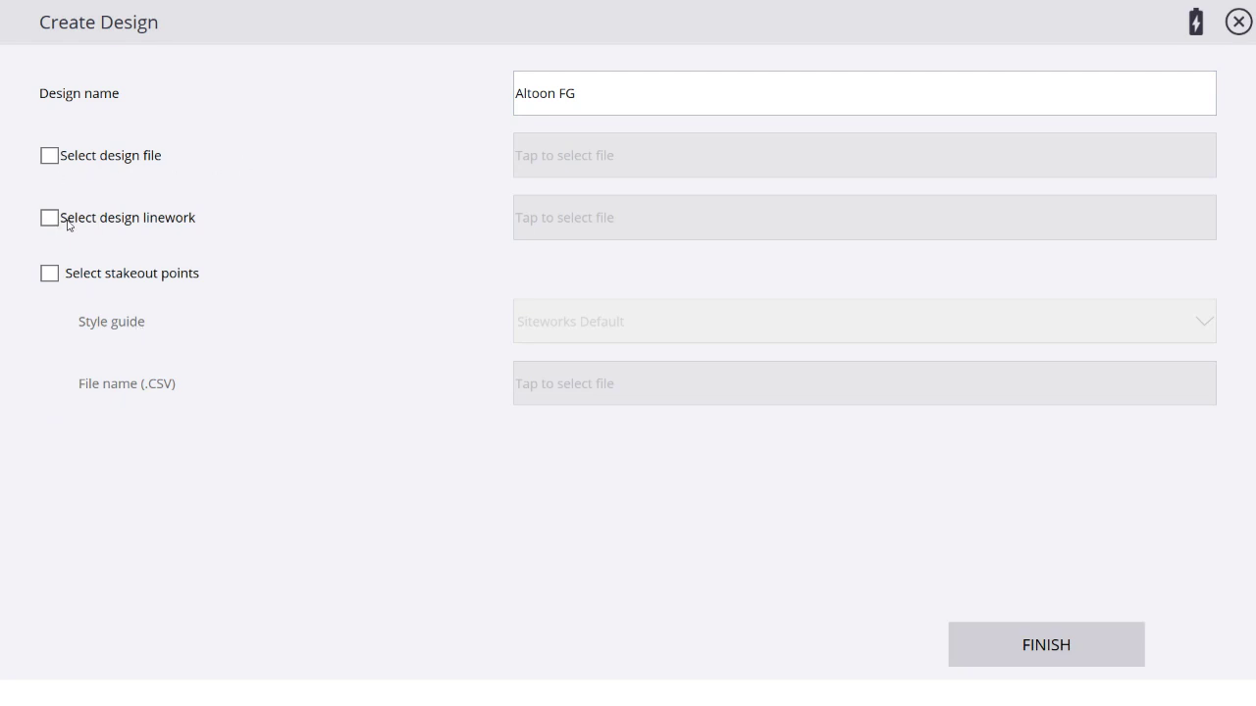
left_click(51, 158)
left_click(599, 159)
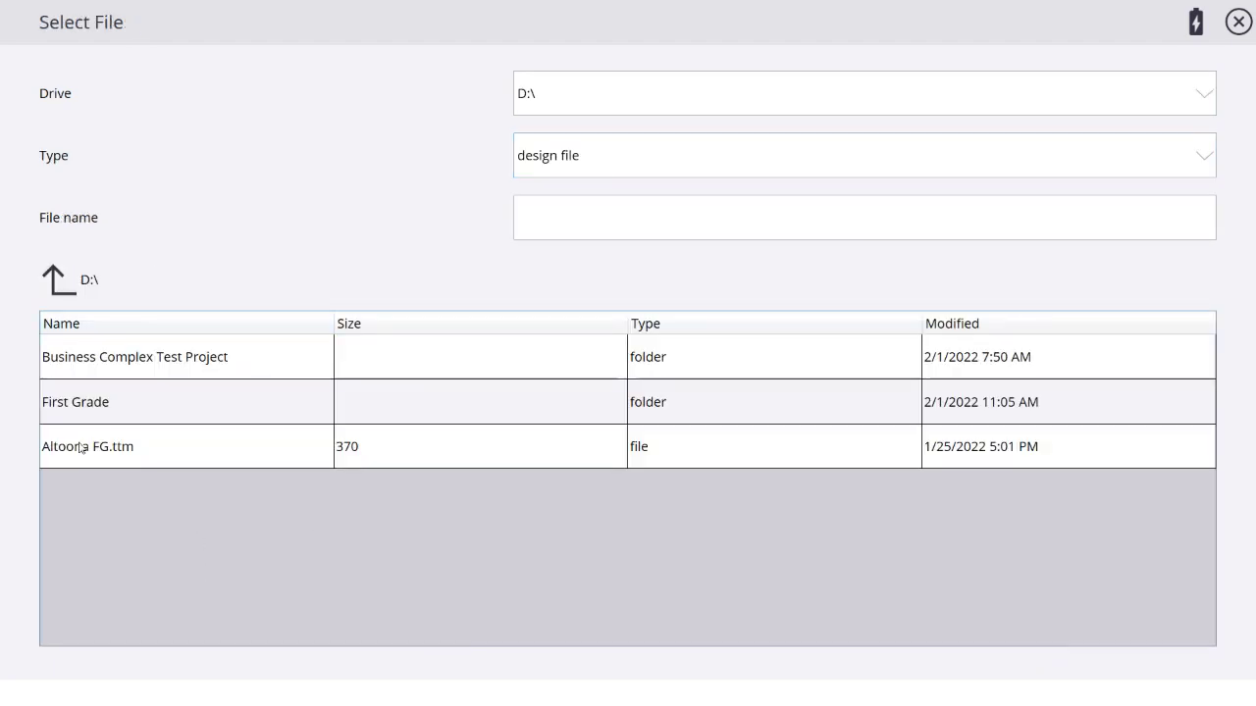
left_click(187, 454)
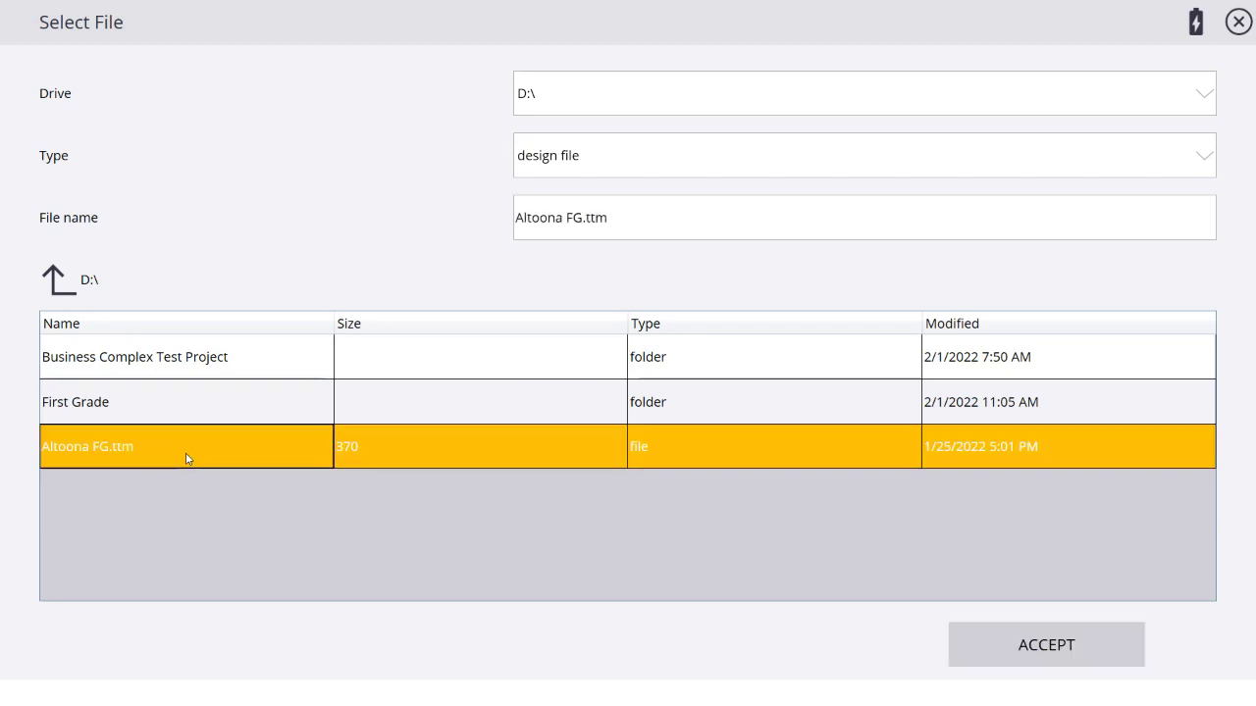
left_click(1011, 658)
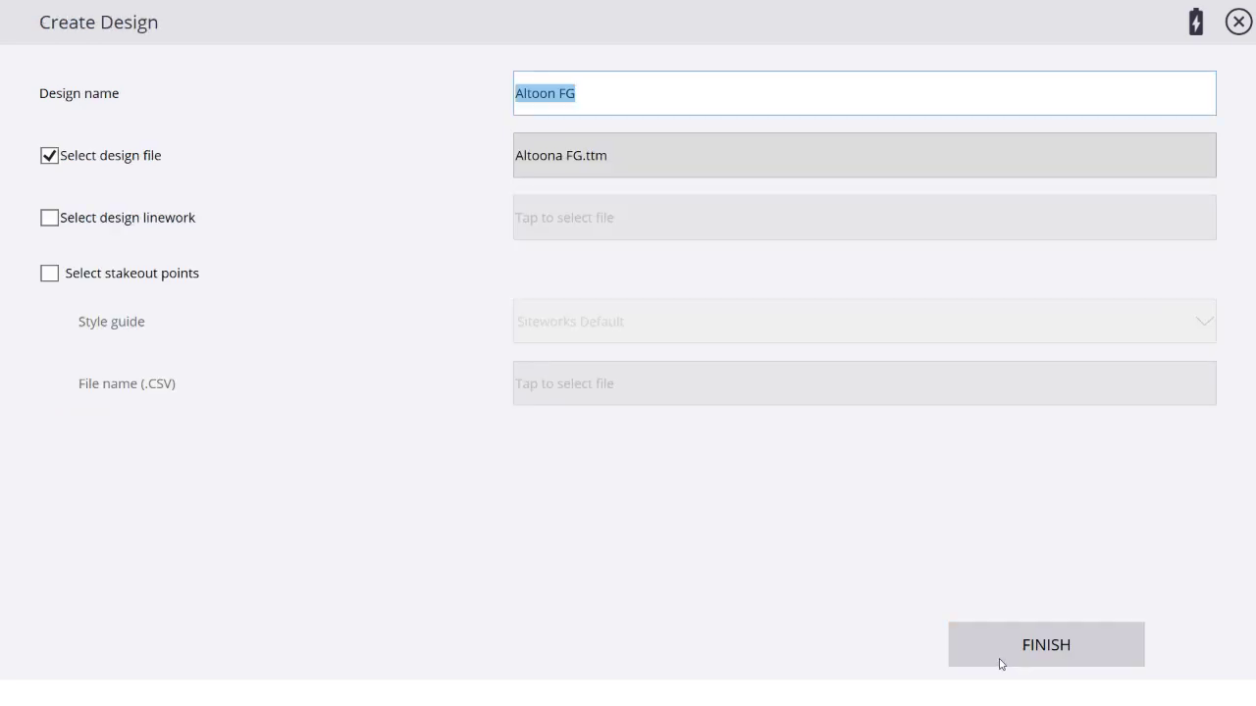
Step: Add Altoona linework.dxf from the D:\ drive as the design linework and finish creating the design
left_click(50, 219)
left_click(624, 220)
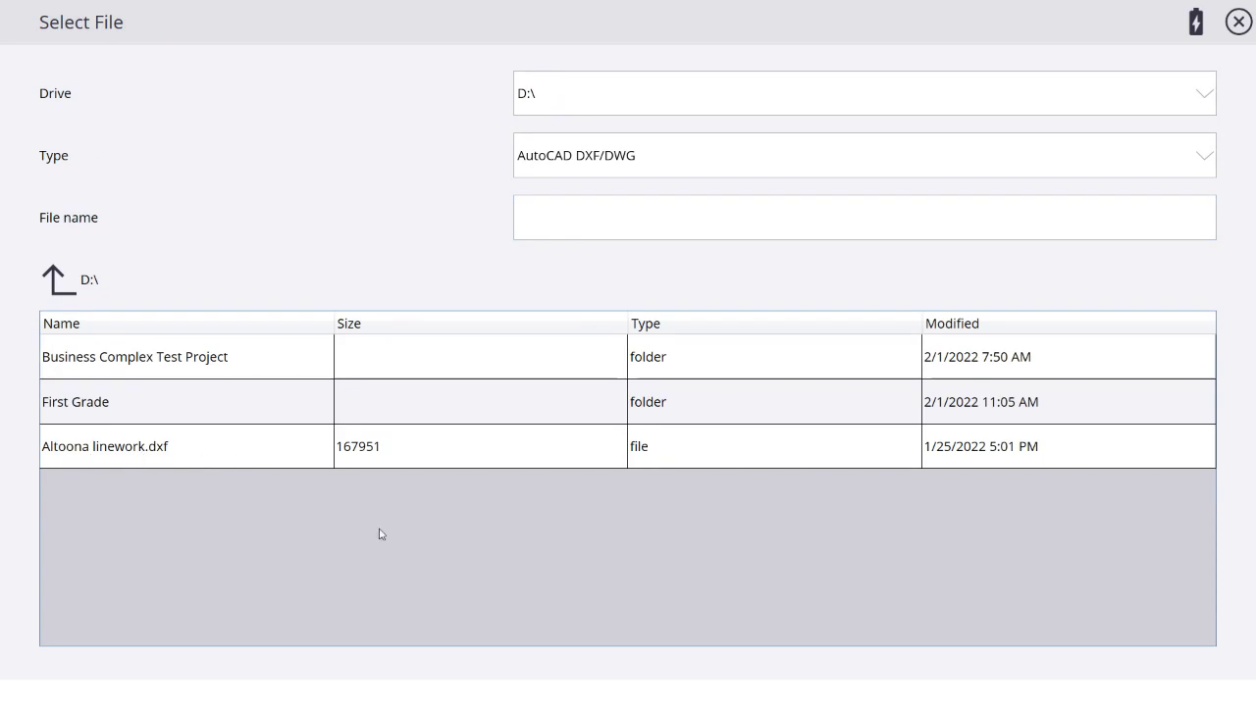
left_click(250, 461)
left_click(1001, 660)
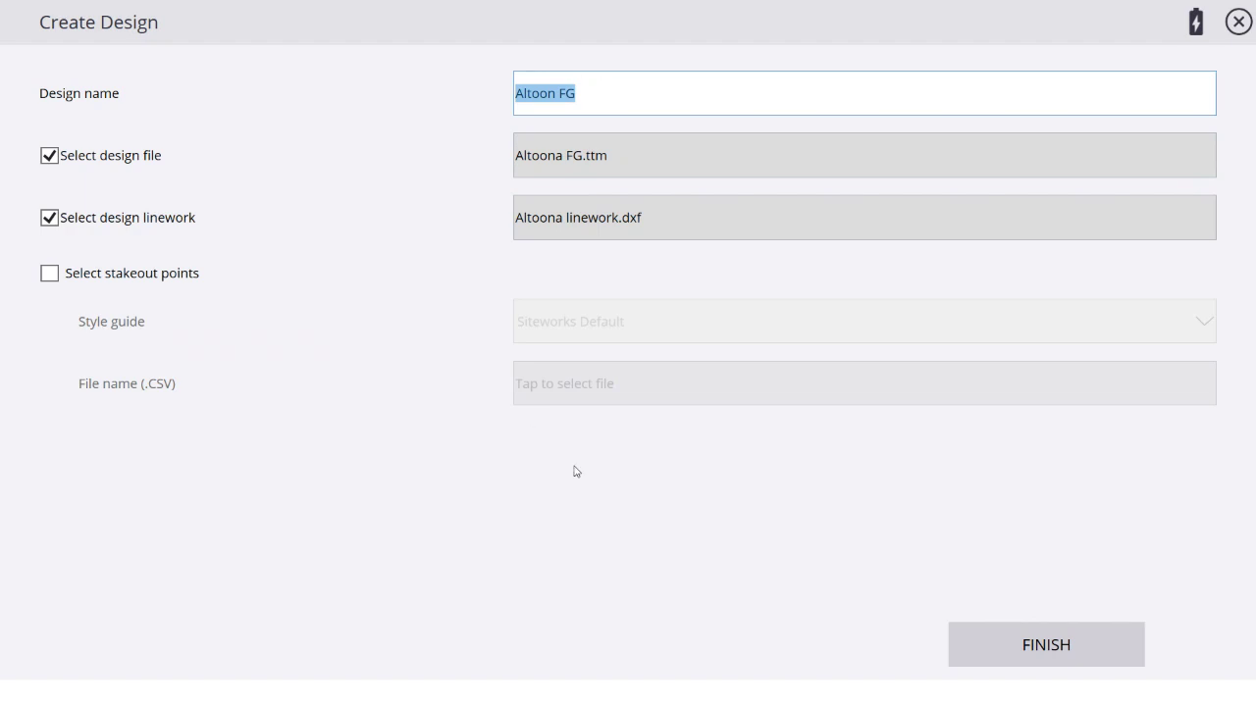
left_click(1001, 651)
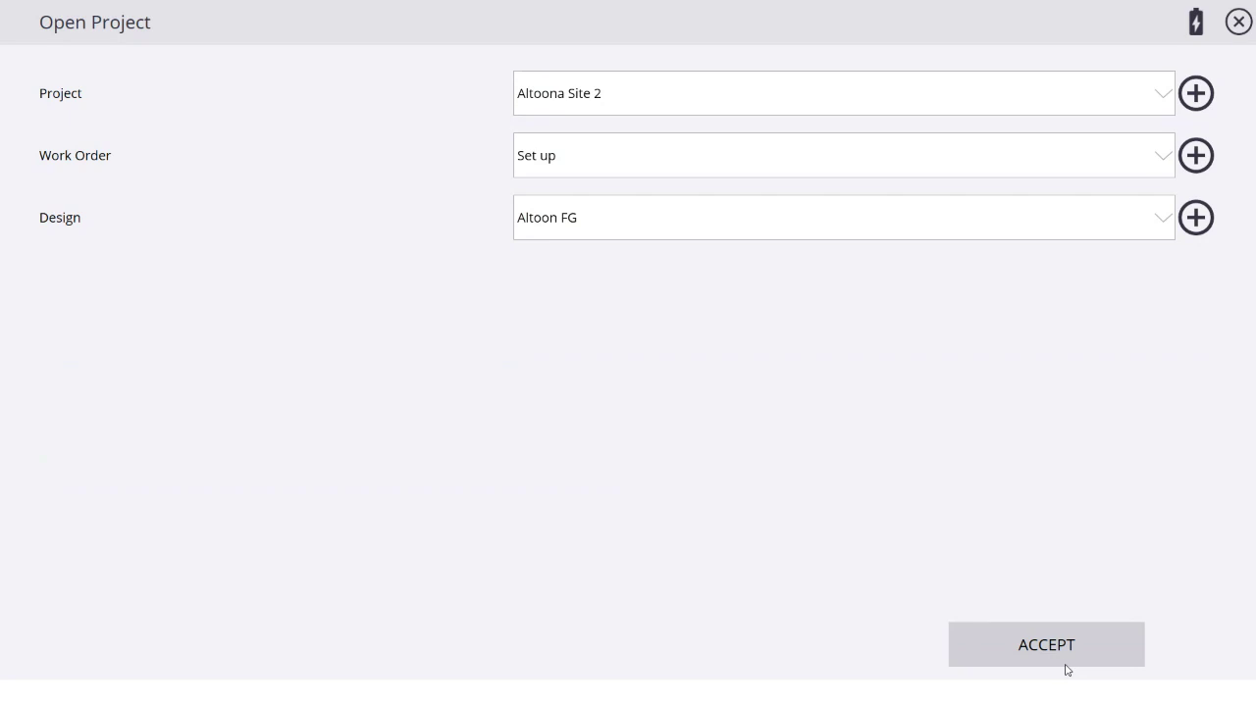
Step: Open Altoona Site 2 with its Set up work order and Altoon FG design, skip receiver setup, and swap the plan view into the main pane
left_click(1048, 652)
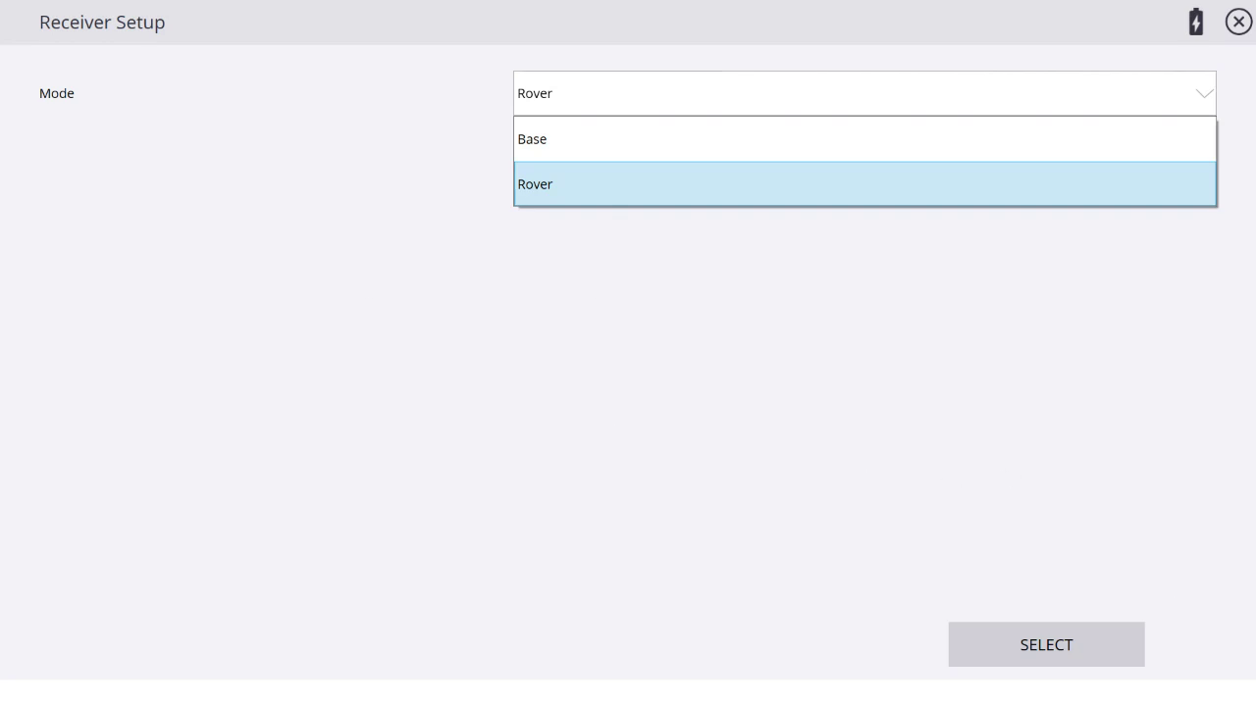
left_click(1241, 26)
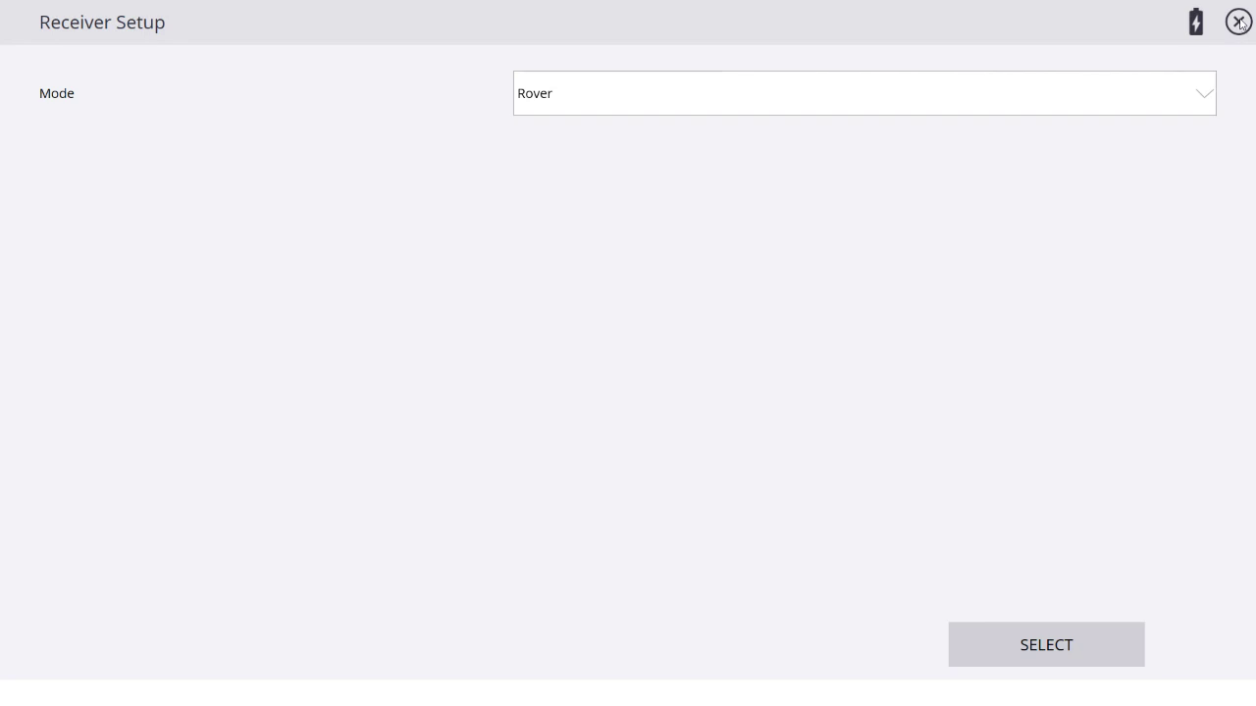
left_click(1238, 22)
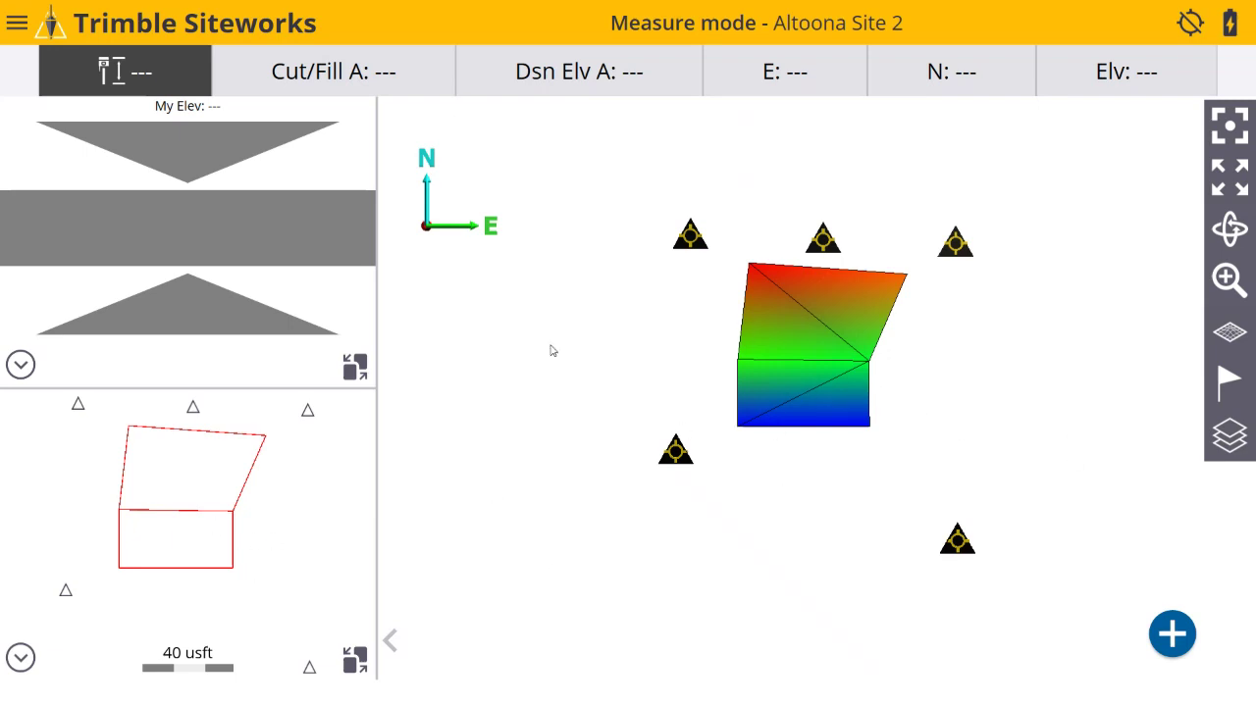
left_click(355, 661)
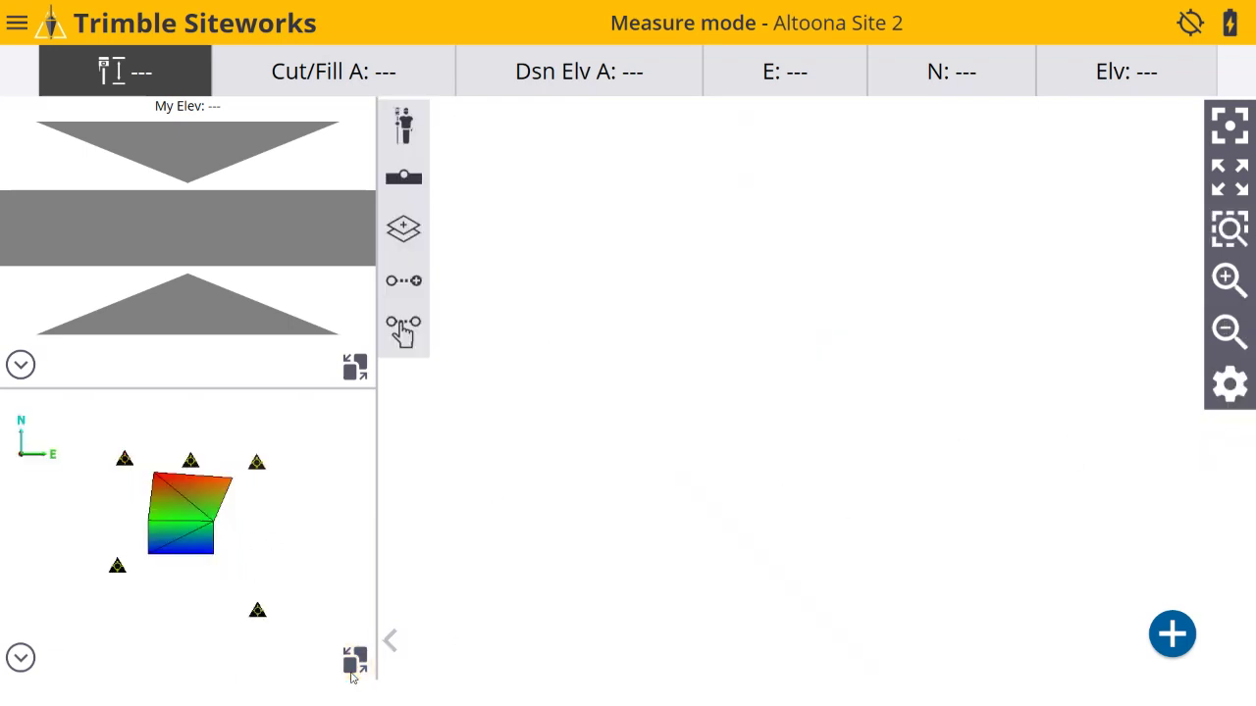
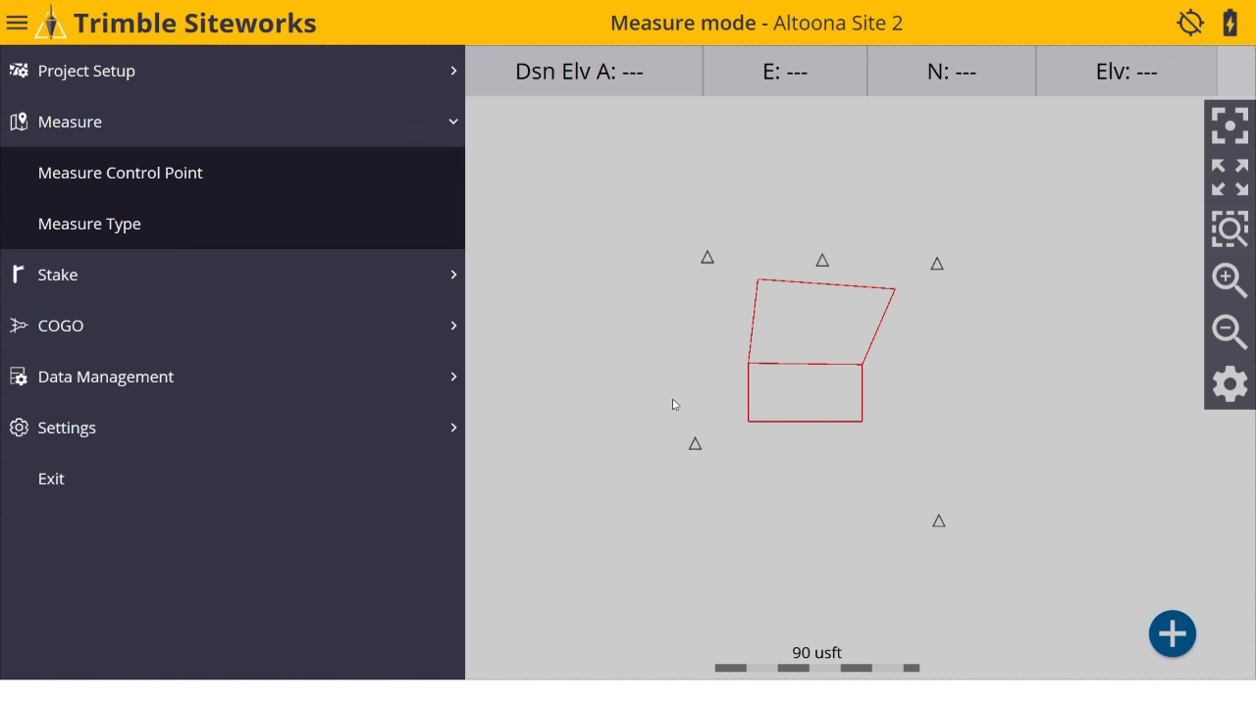
Step: Minimize the PowerPoint editing window, return to Siteworks, and exit the program
key("alt+Tab")
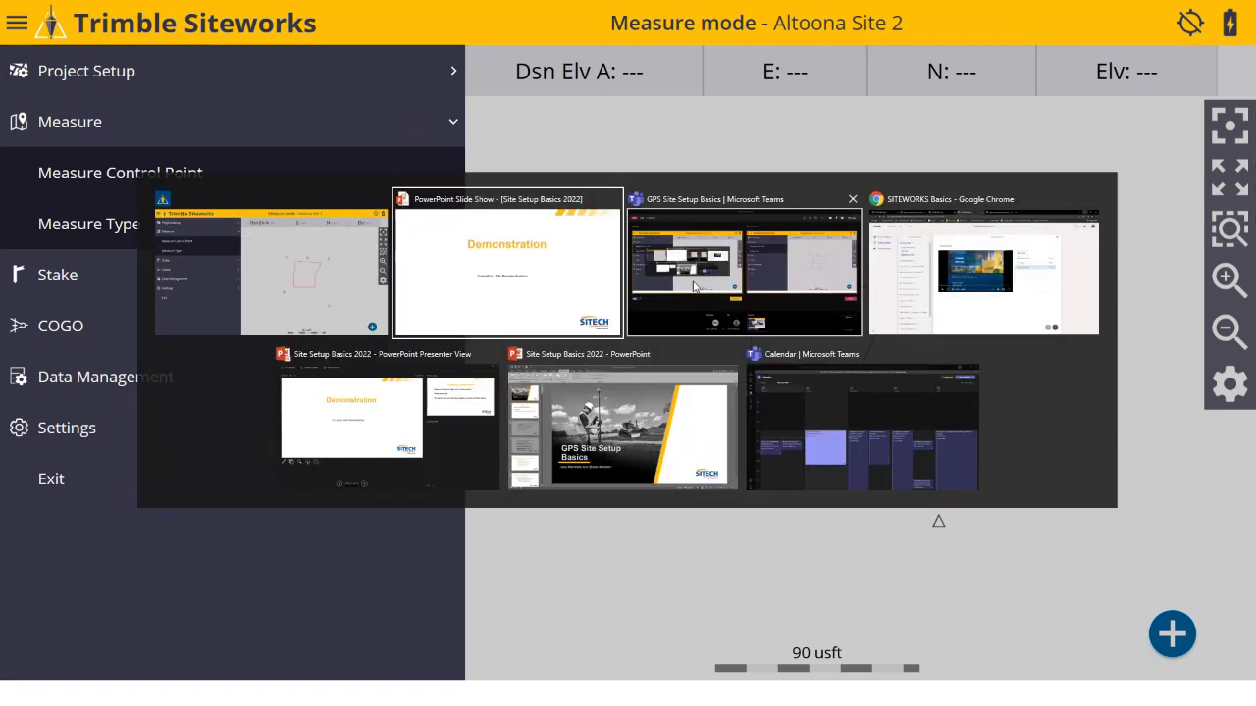
left_click(538, 426)
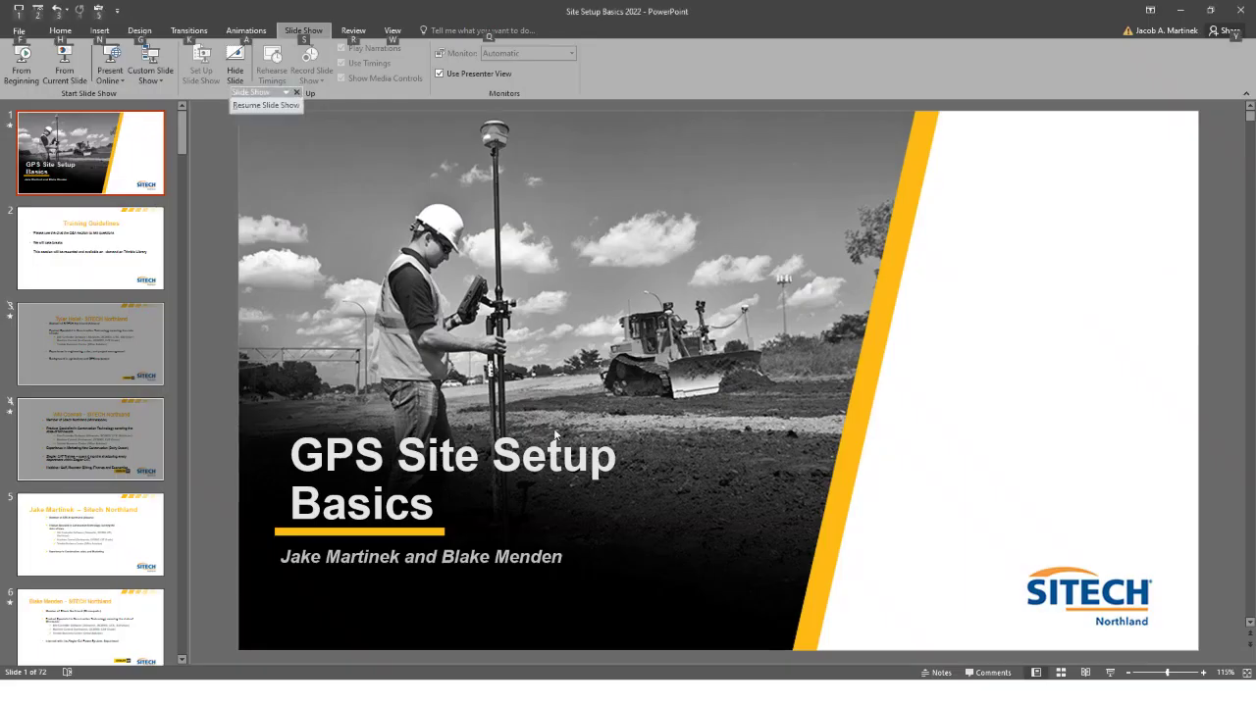
left_click(1177, 10)
left_click(16, 25)
left_click(14, 23)
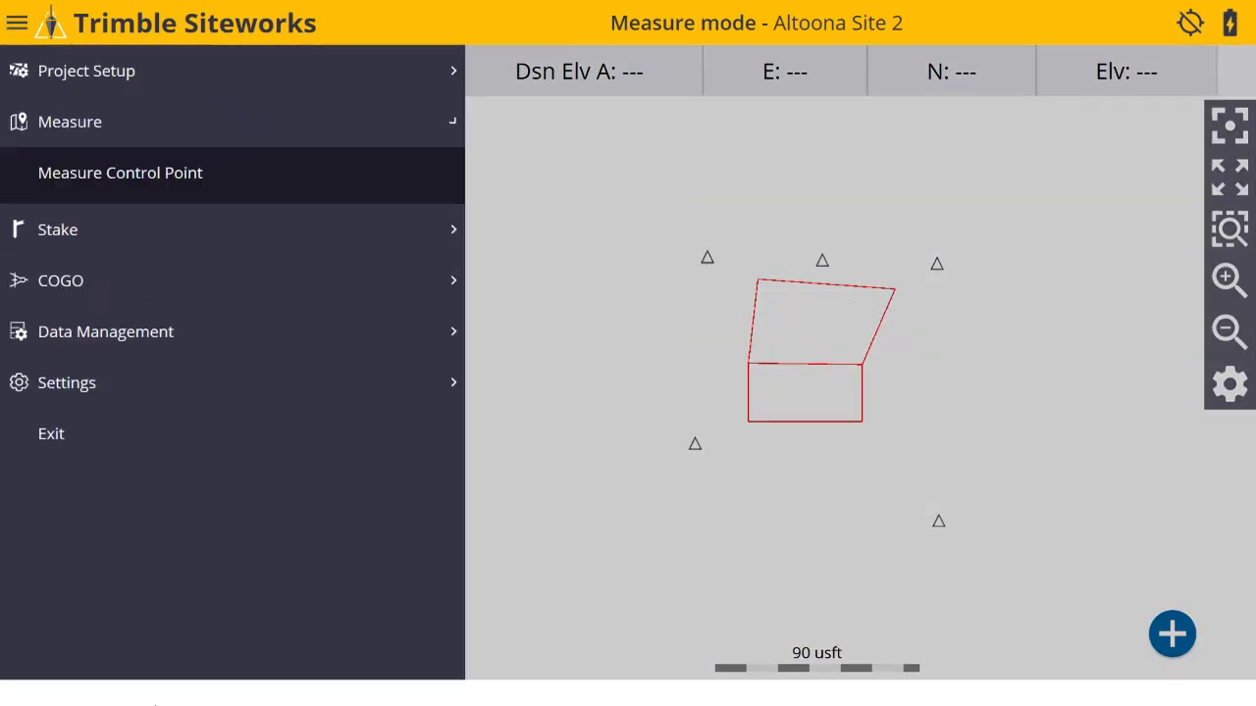
left_click(51, 483)
left_click(471, 382)
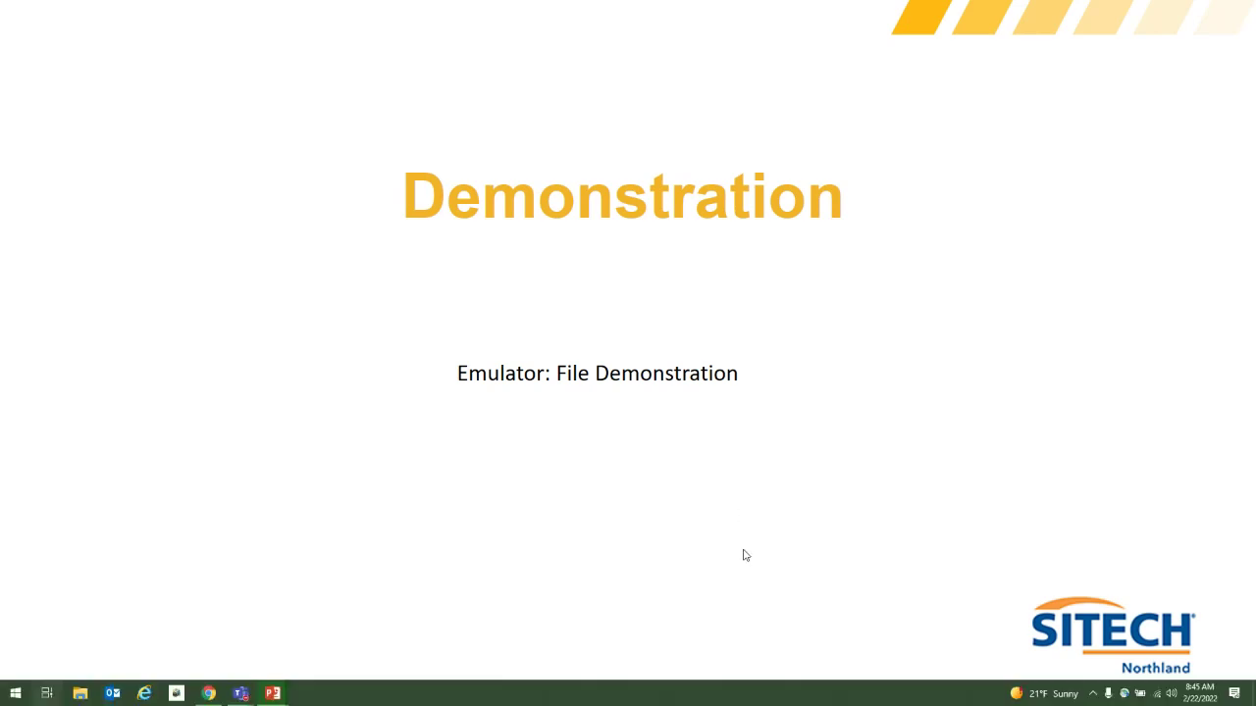
Step: Close the Chrome window showing the SITEWORKS Basics course and show the Windows desktop
key("super+Tab")
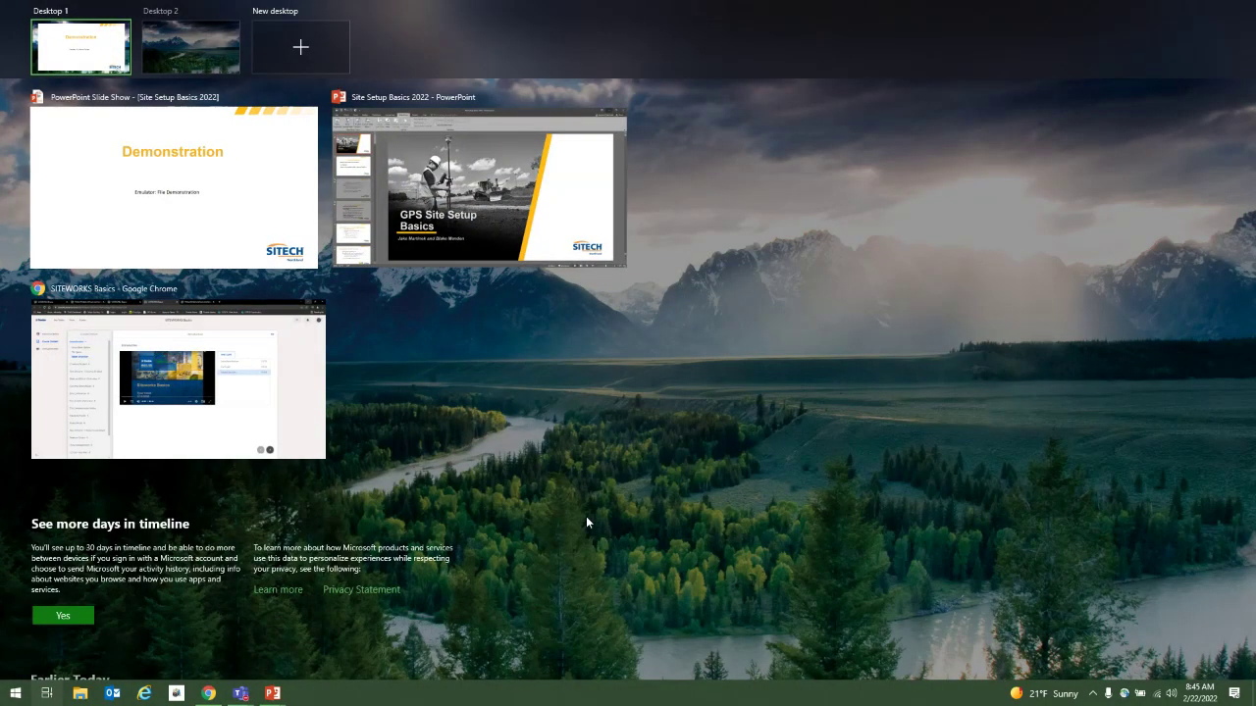
left_click(586, 516)
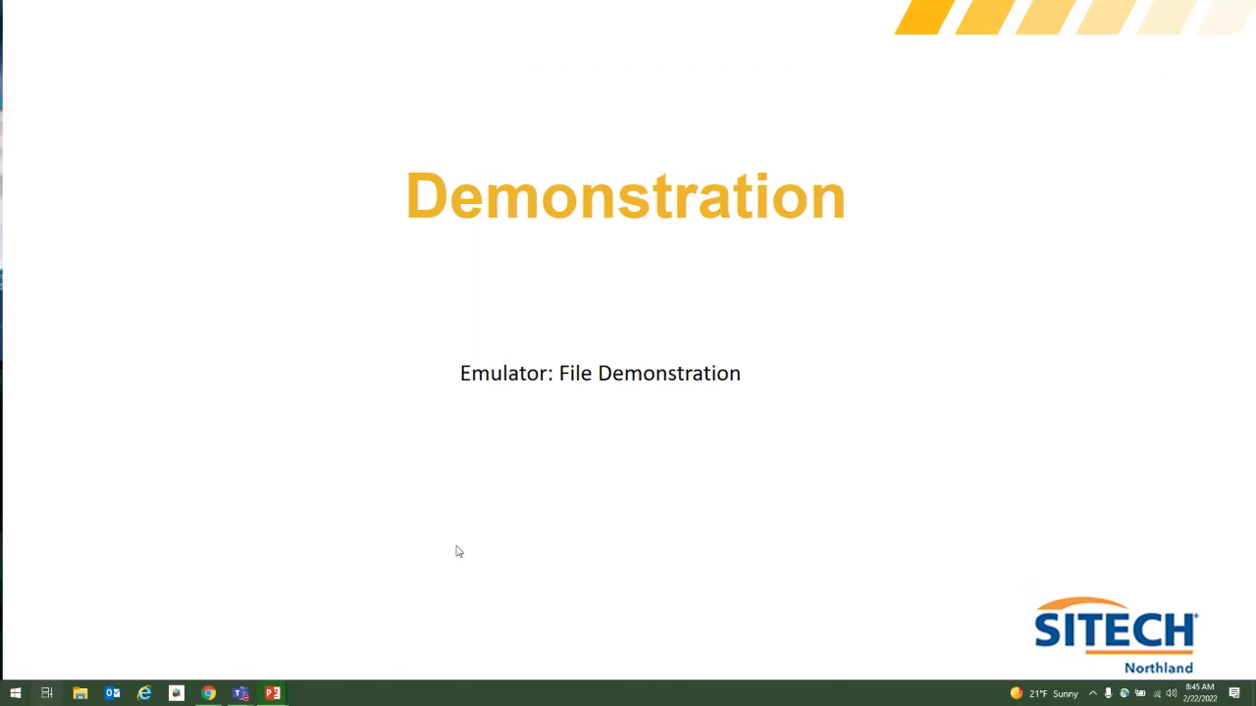
key("super+Tab")
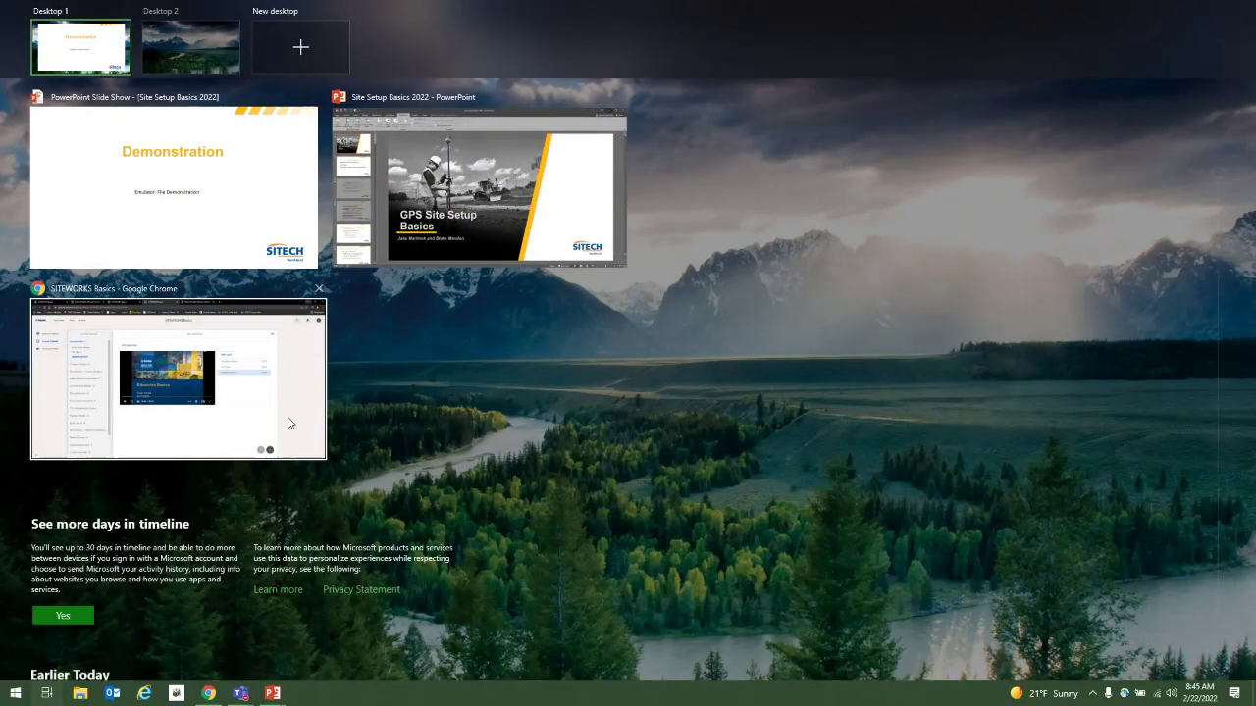
left_click(292, 424)
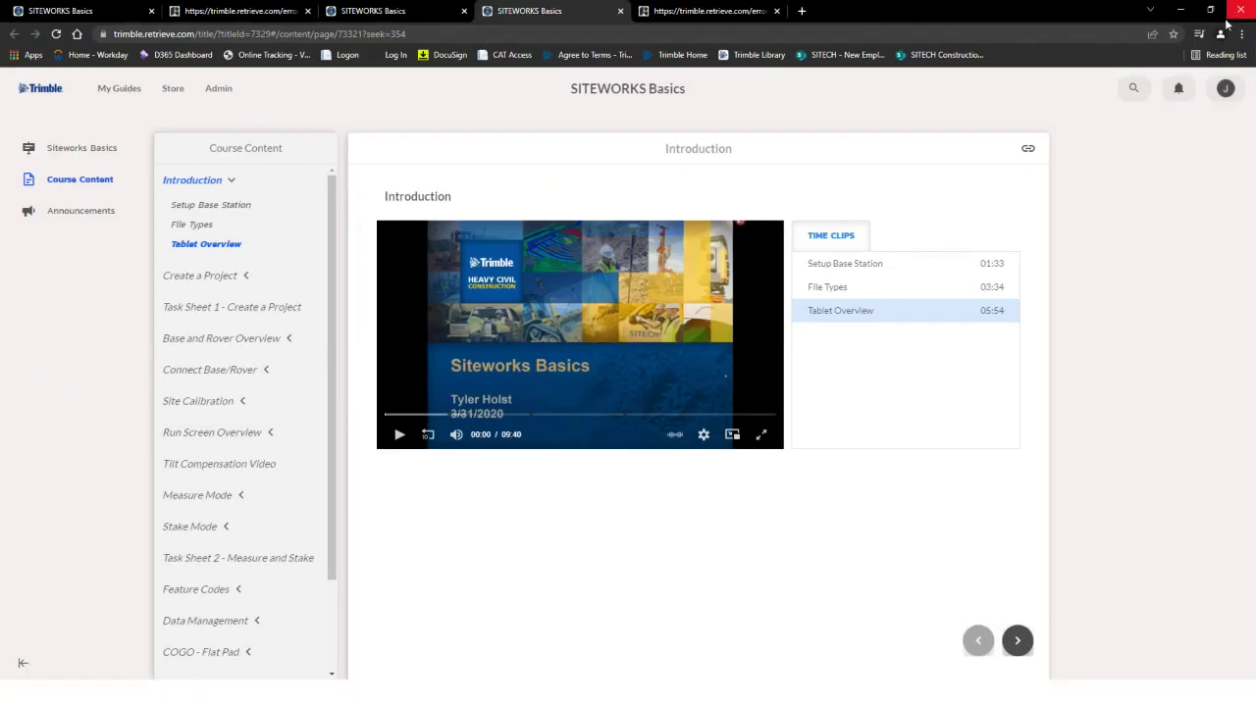
left_click(1236, 13)
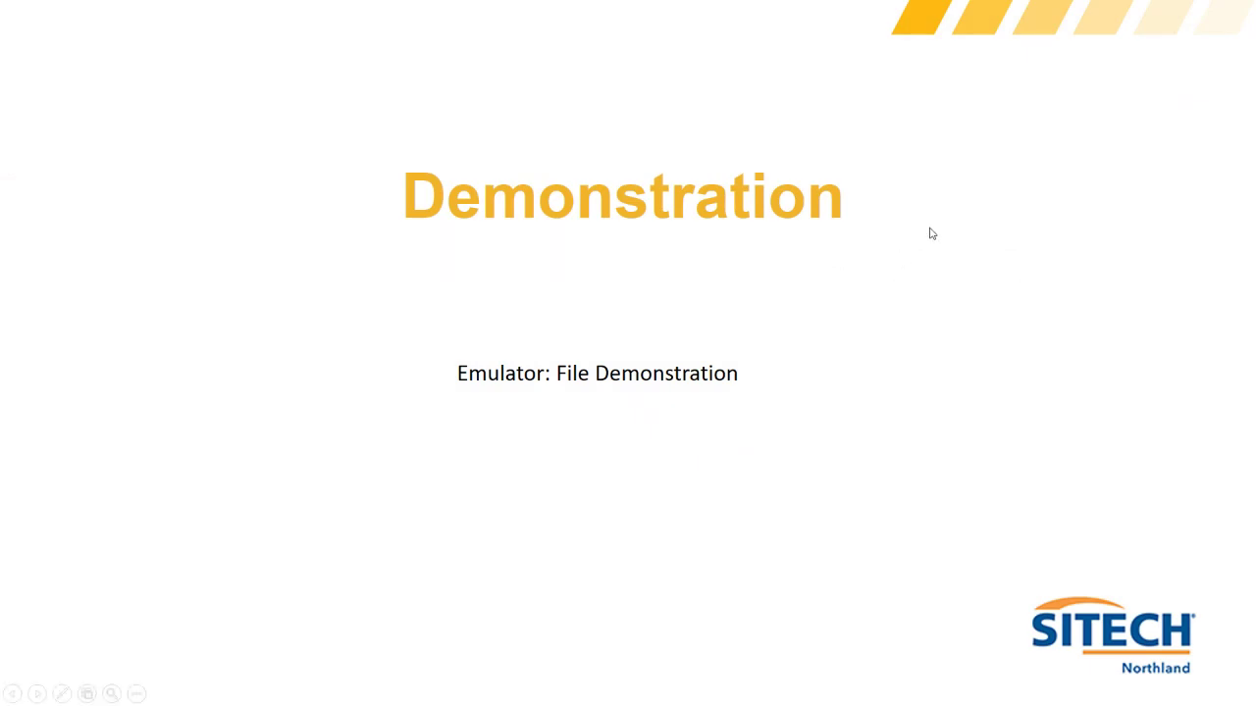
key("super+d")
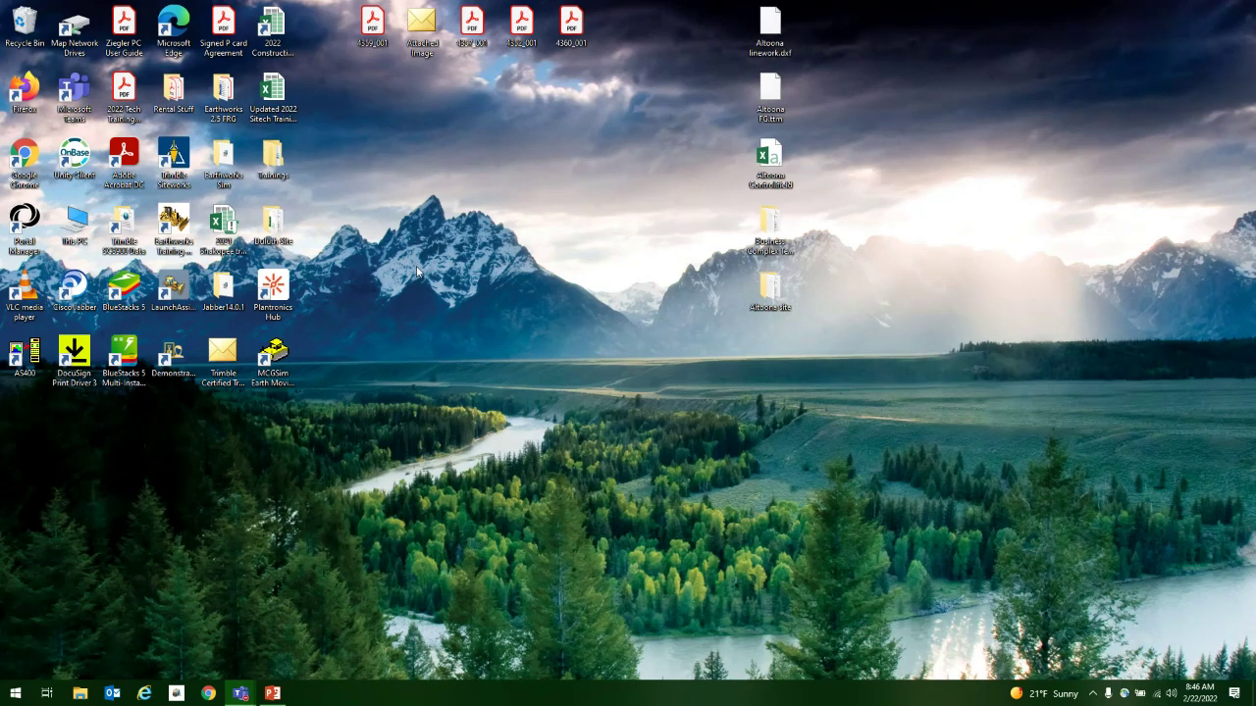
Step: Copy the Business Complex Test Project folder from USB Drive (D:) in File Explorer, and minimize the window
left_click(81, 694)
scroll(363, 324, "down", 2)
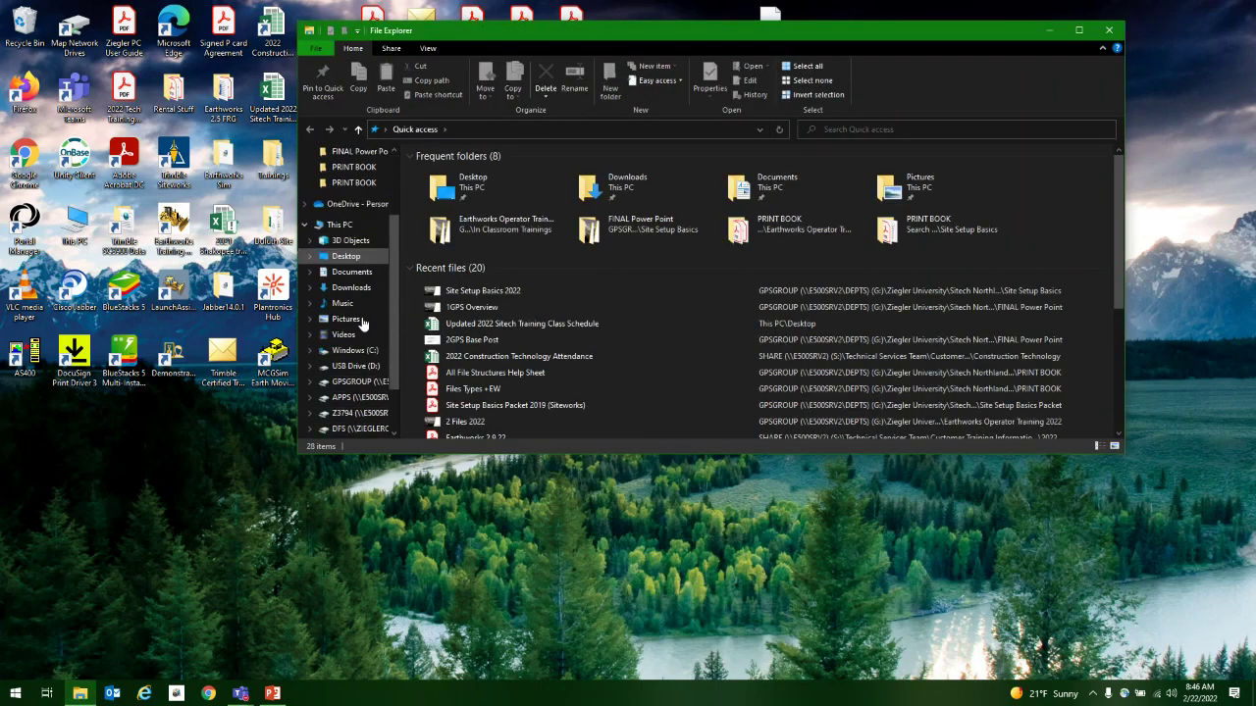
scroll(363, 323, "down", 1)
left_click(368, 336)
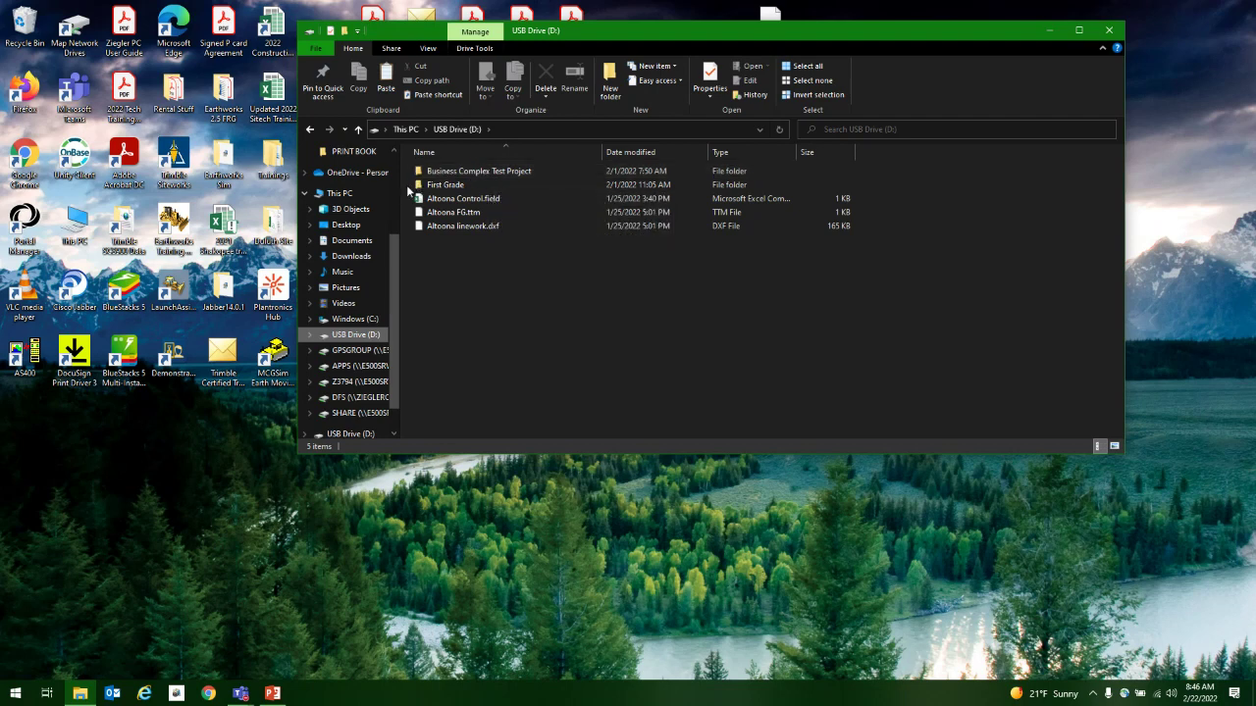
left_click(506, 172)
right_click(506, 171)
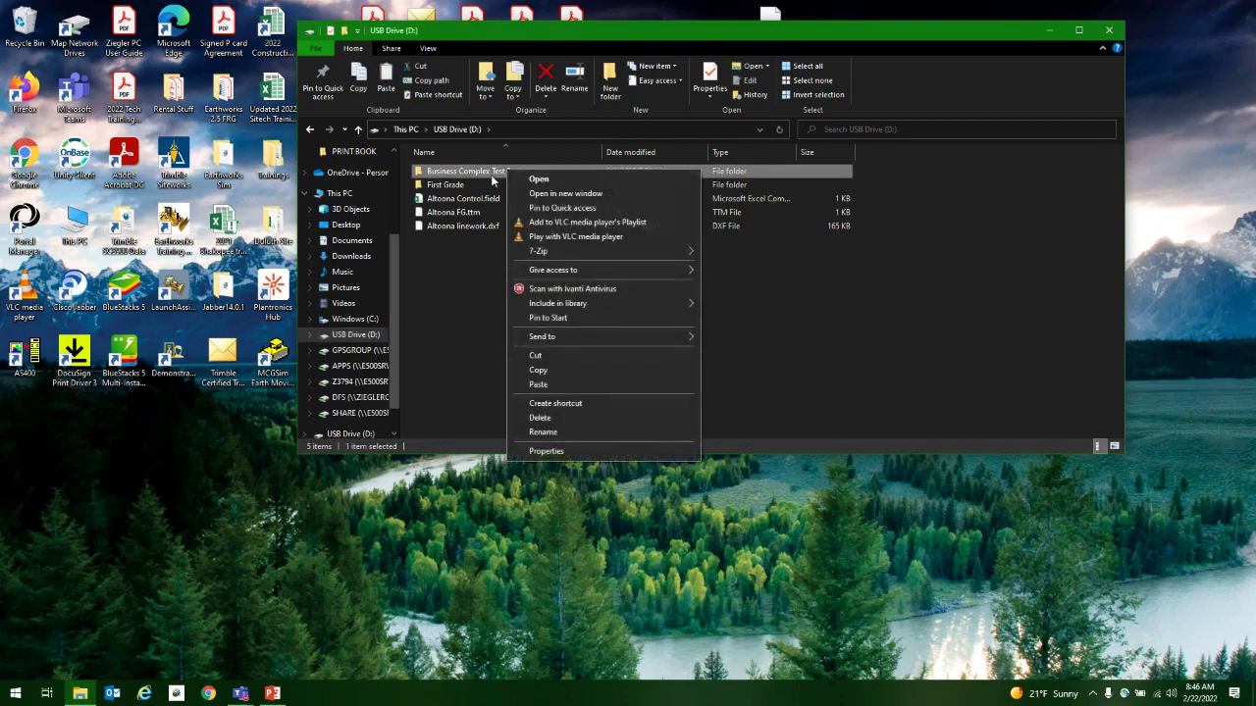
left_click(574, 371)
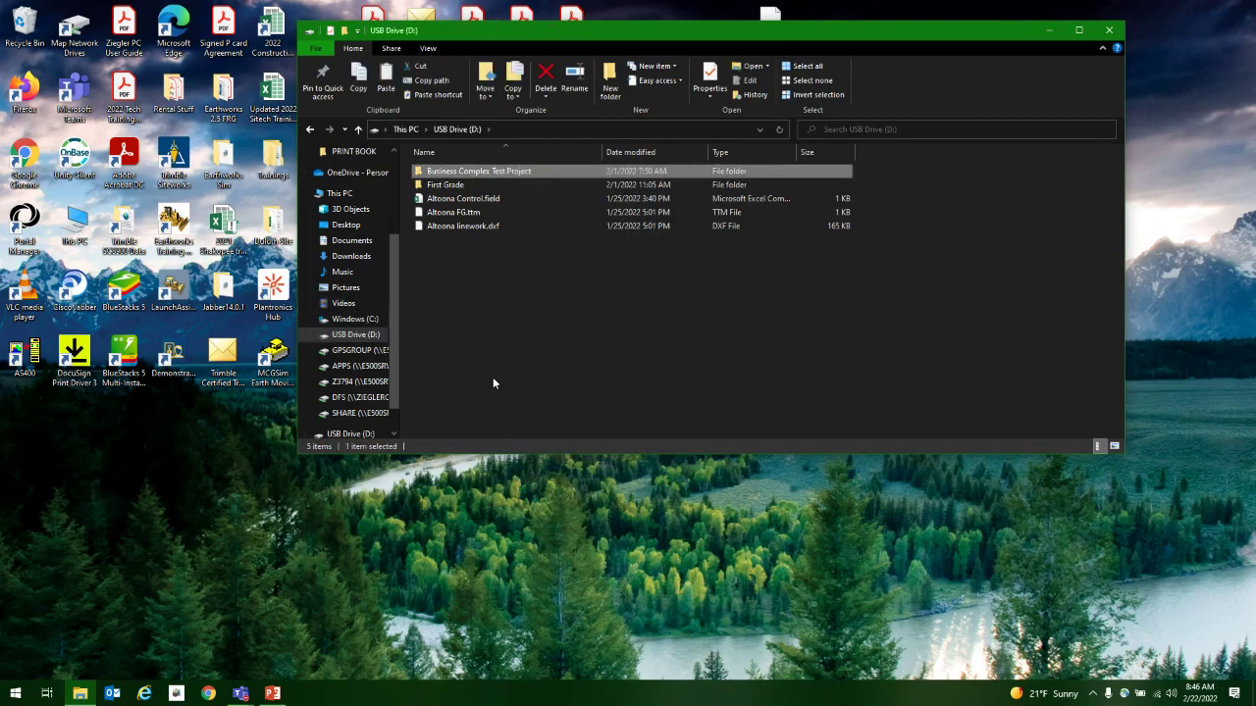
left_click(419, 547)
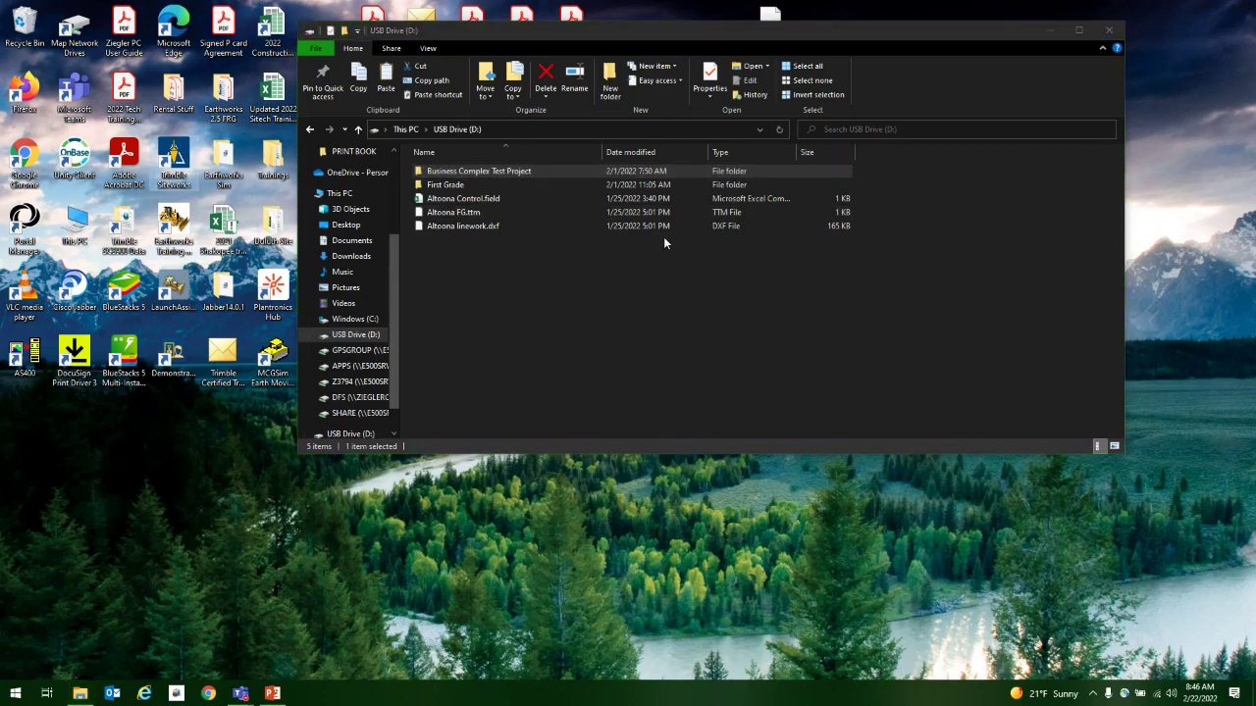
left_click(1049, 31)
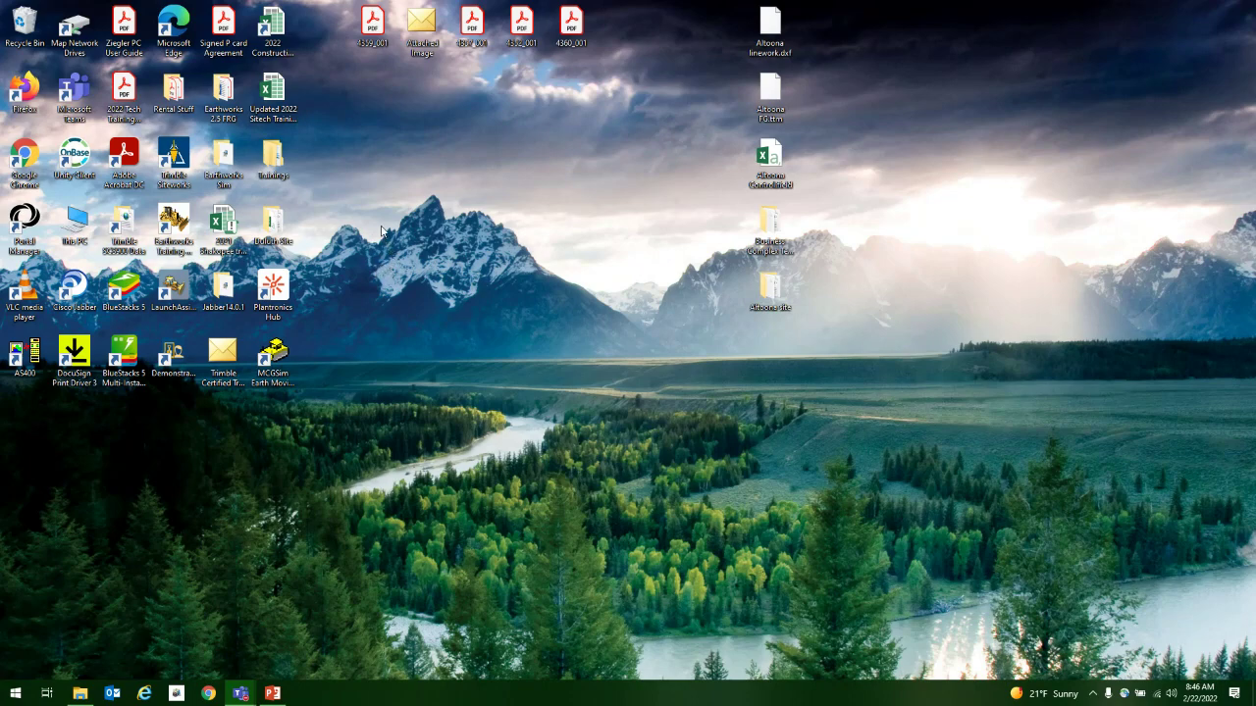
Step: Paste the copied project folder into the Trimble SCS900 Data folder and minimize its window
double_click(138, 243)
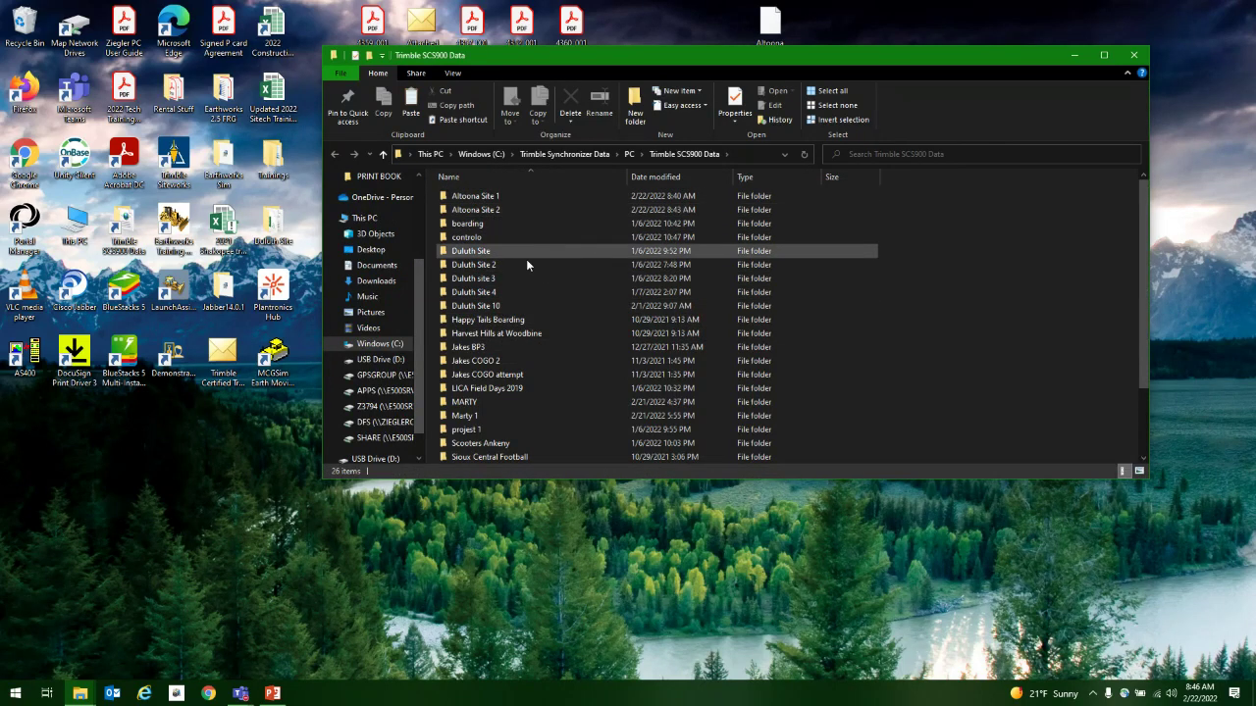
right_click(524, 223)
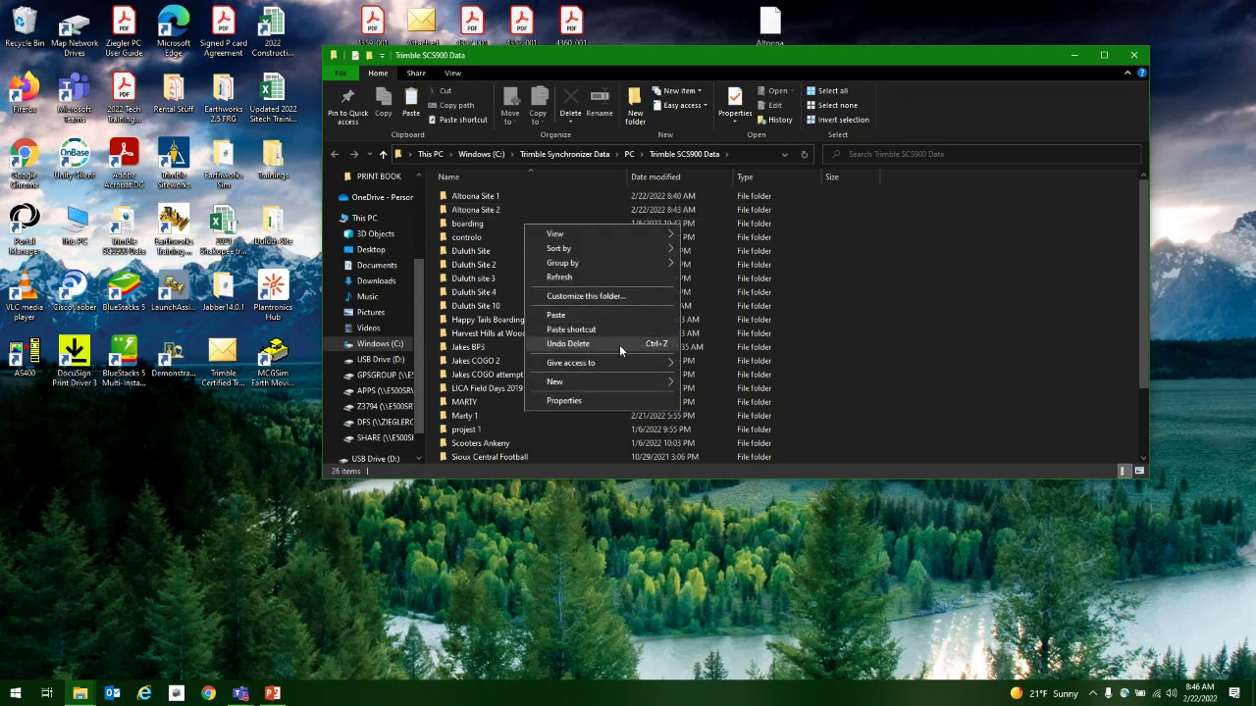
left_click(606, 314)
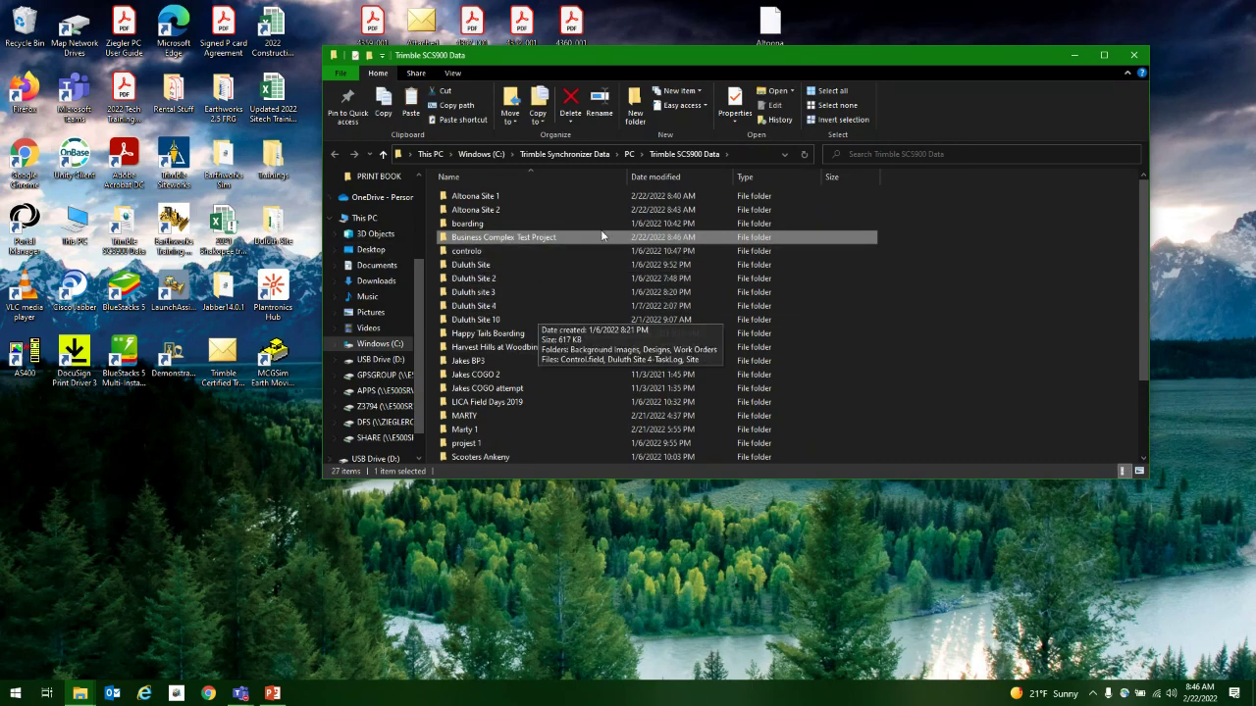
left_click(1077, 56)
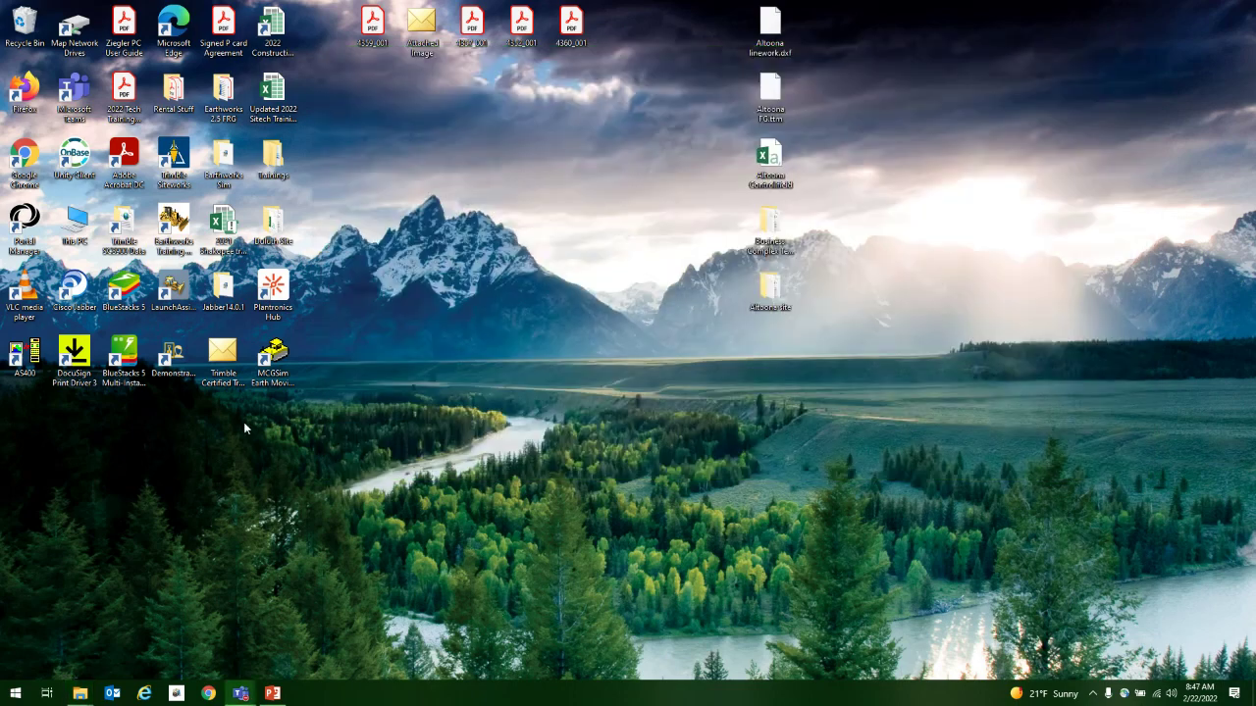
Step: Launch Trimble Siteworks in emulation mode and open Business Complex Test Project with the Setup work order and Complex FG design
double_click(174, 155)
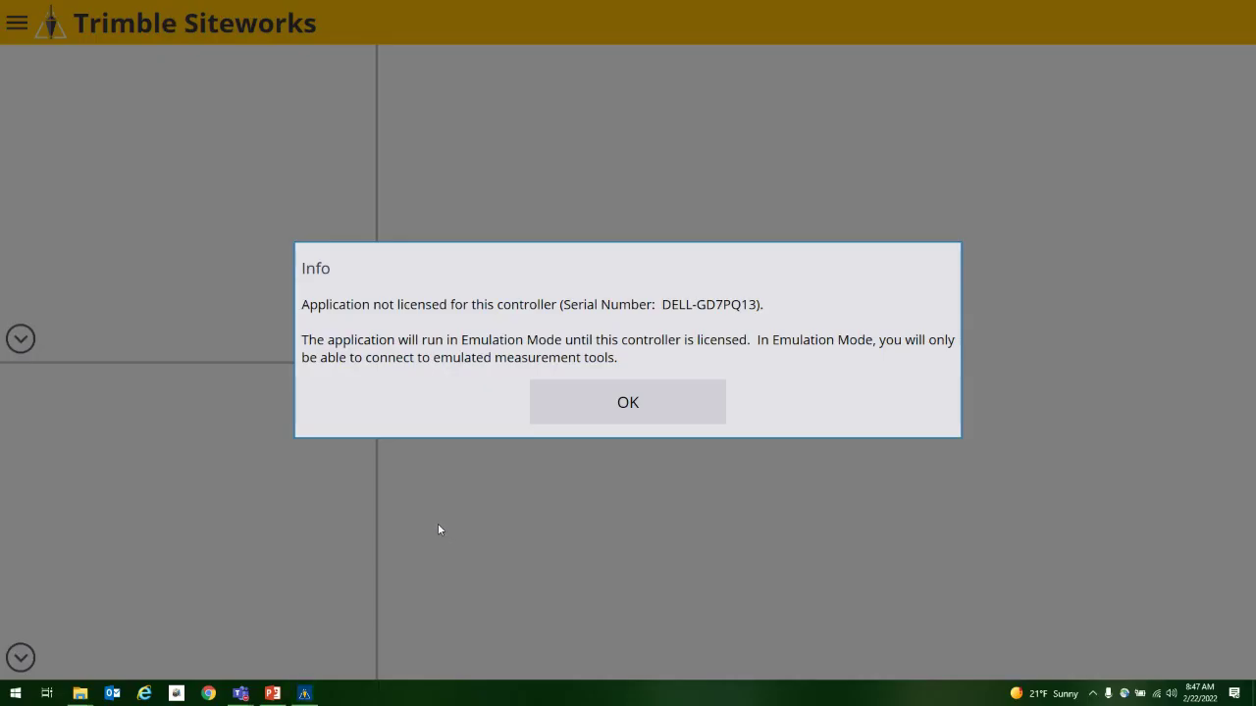
left_click(654, 422)
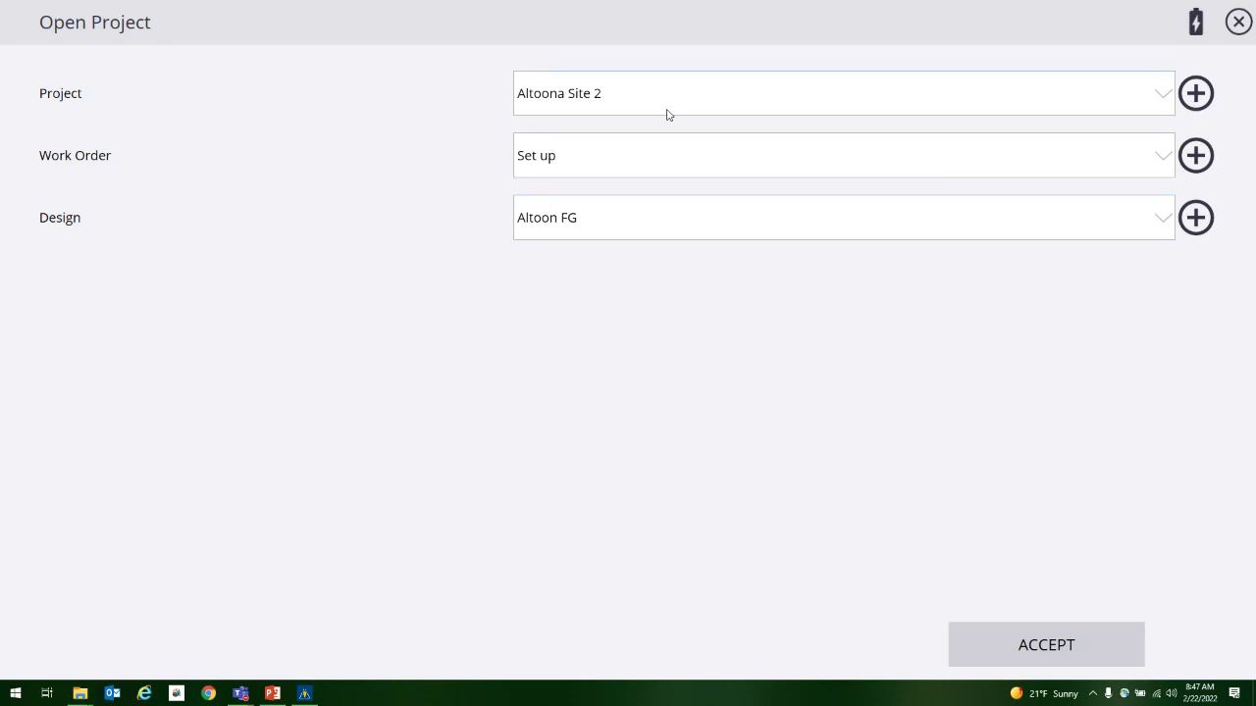
left_click(858, 110)
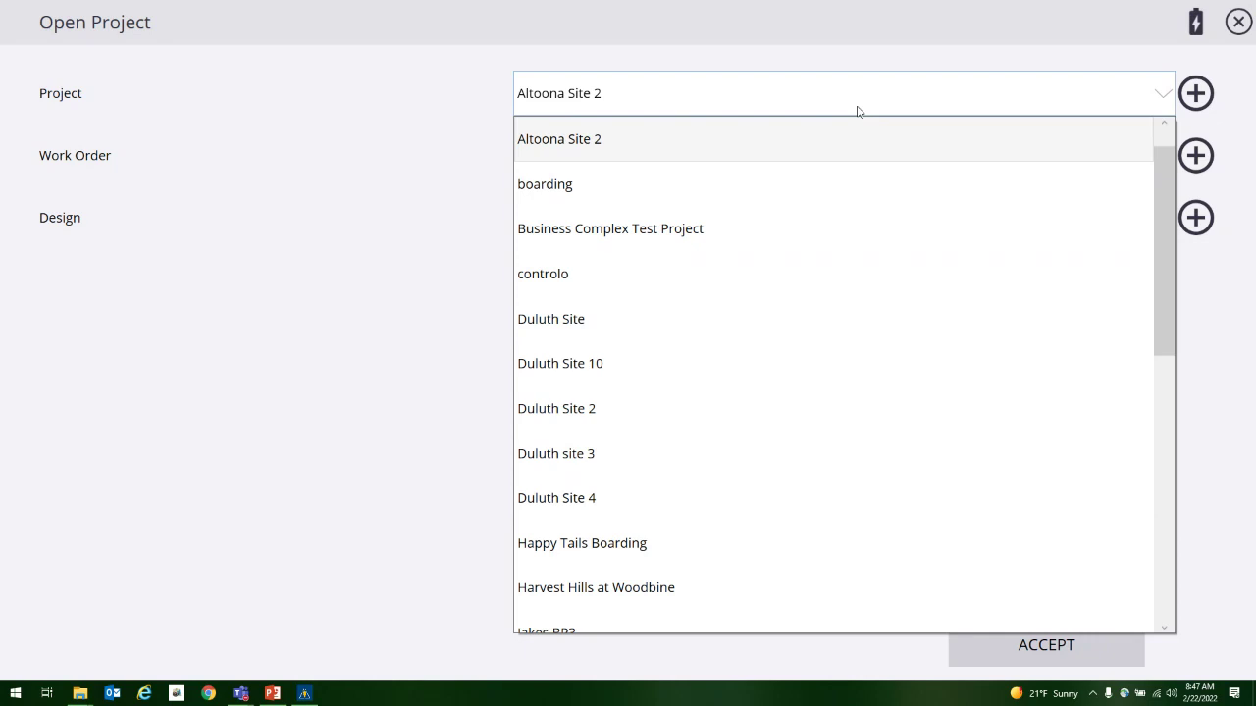
left_click(633, 237)
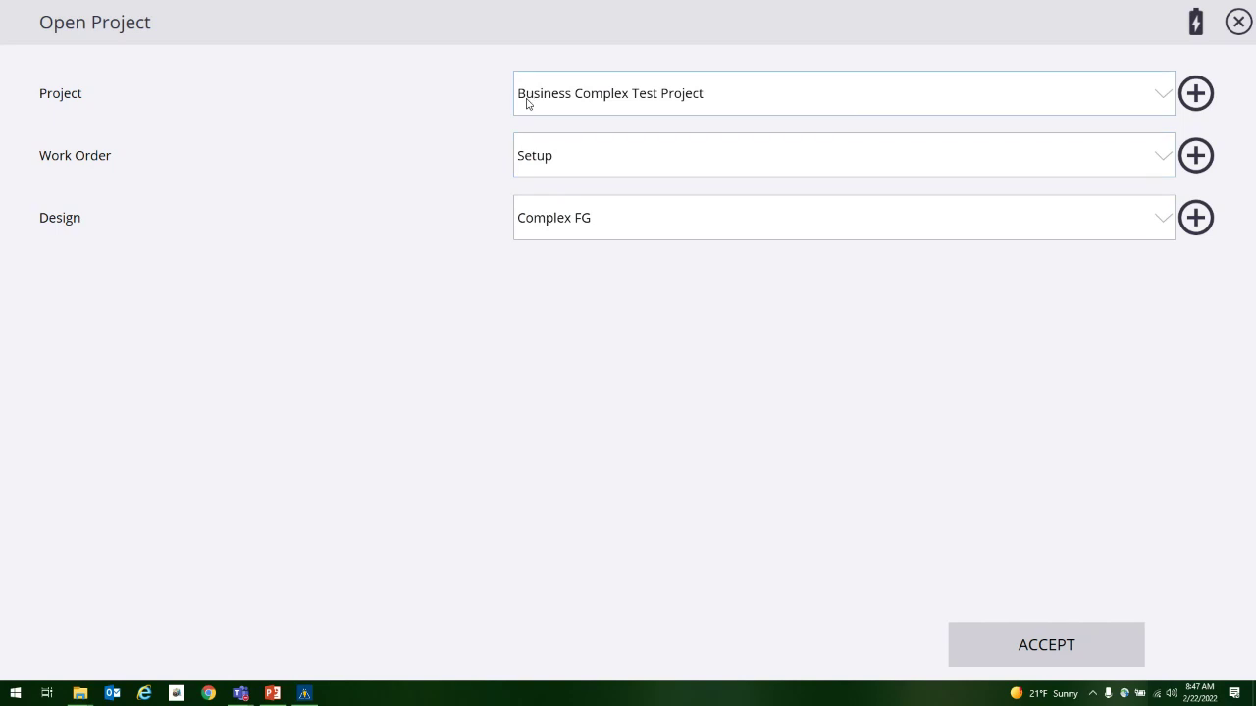
left_click(1055, 654)
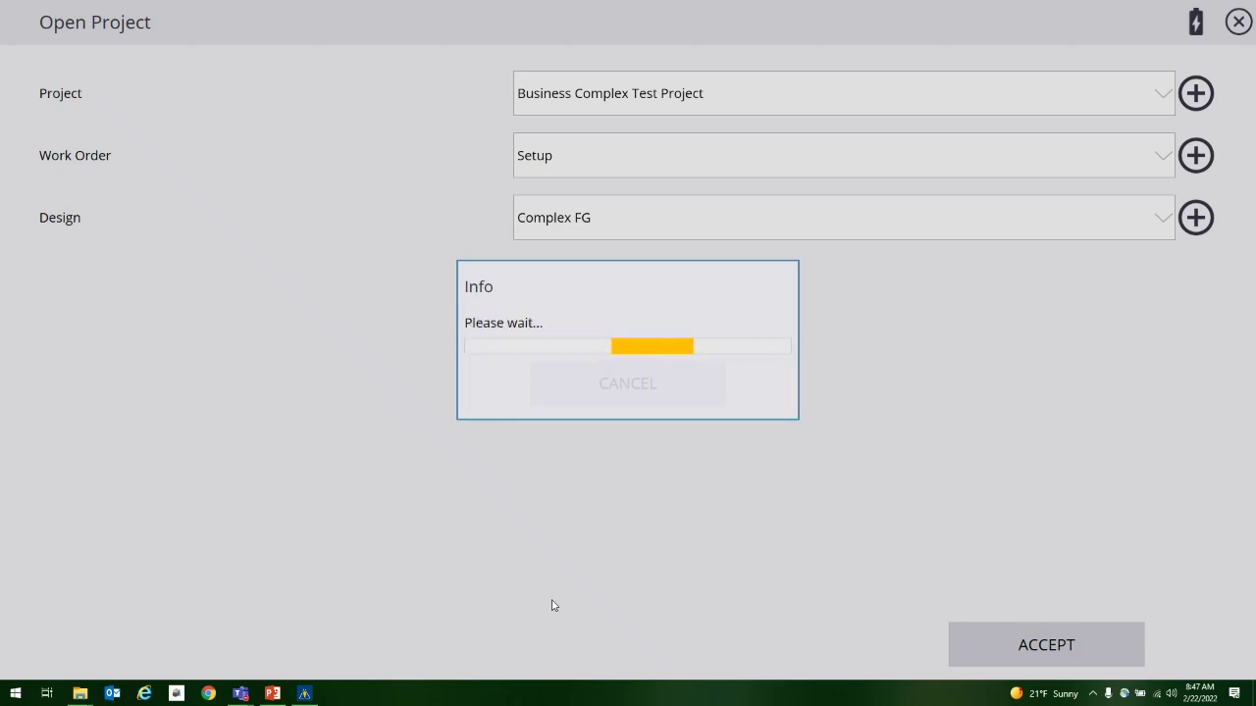
Step: Leave the receiver setup without selecting a mode and view the project's linework in plan view
key("alt+Down")
key("Up")
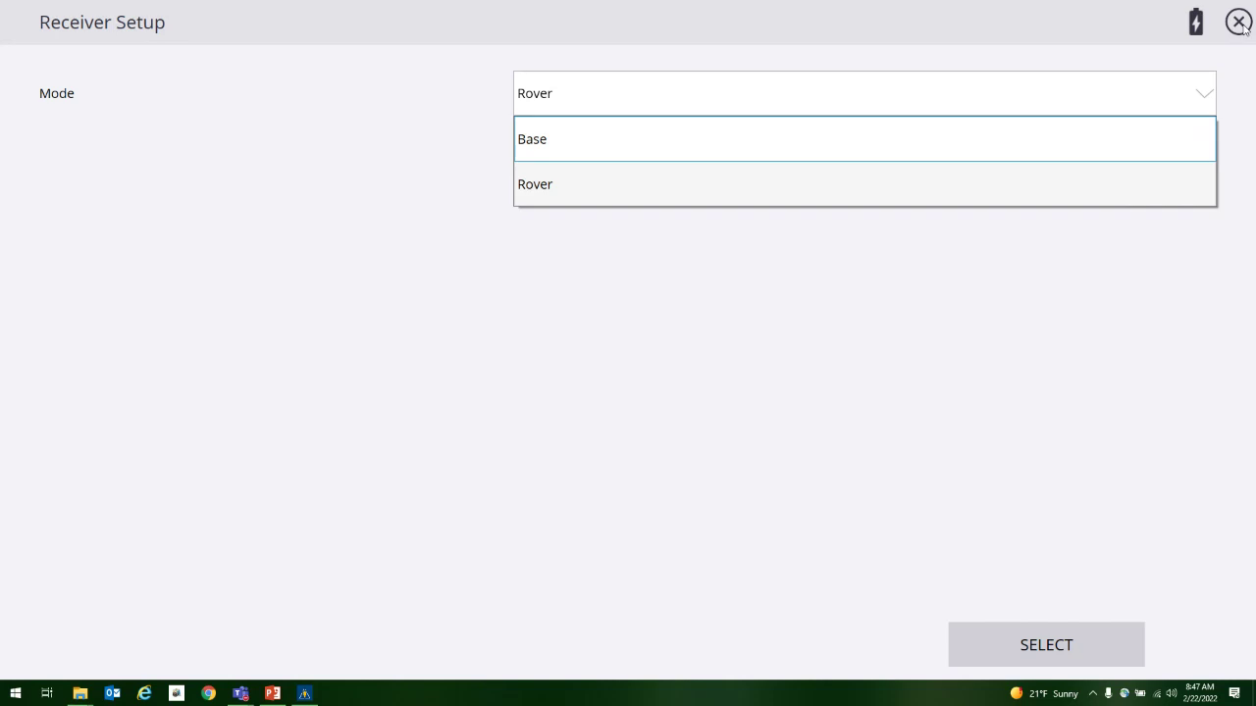
key("Escape")
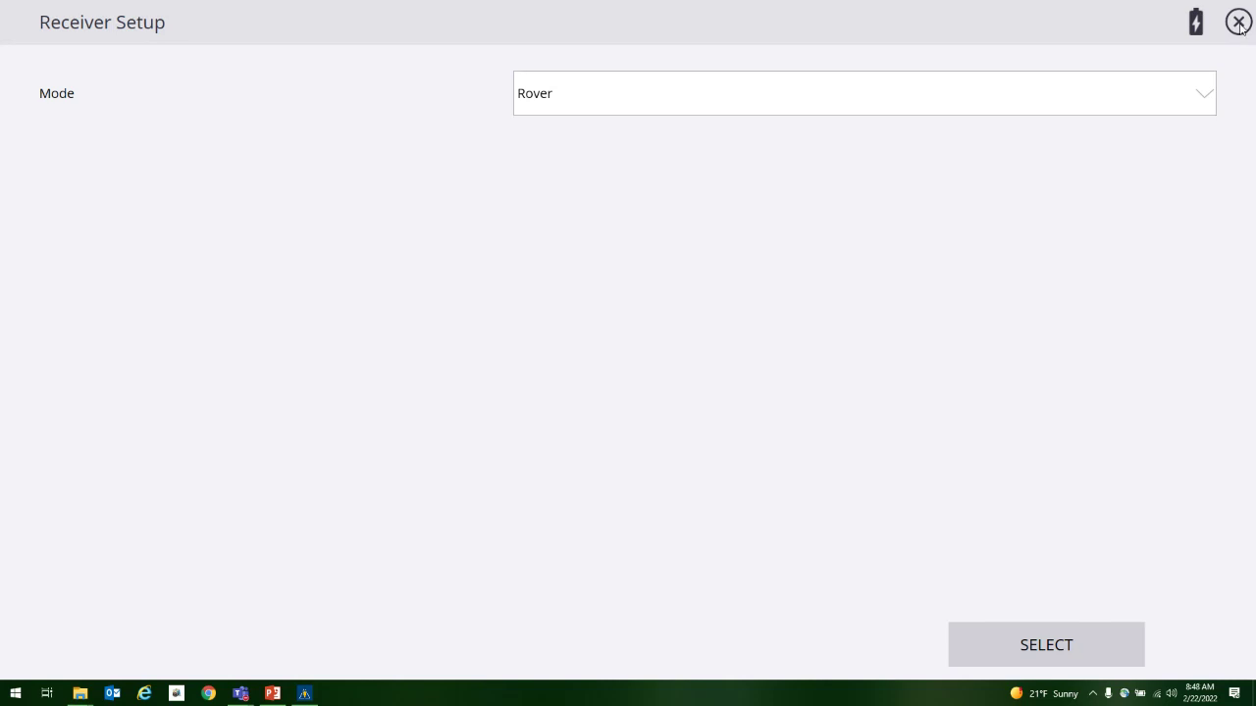
left_click(1238, 23)
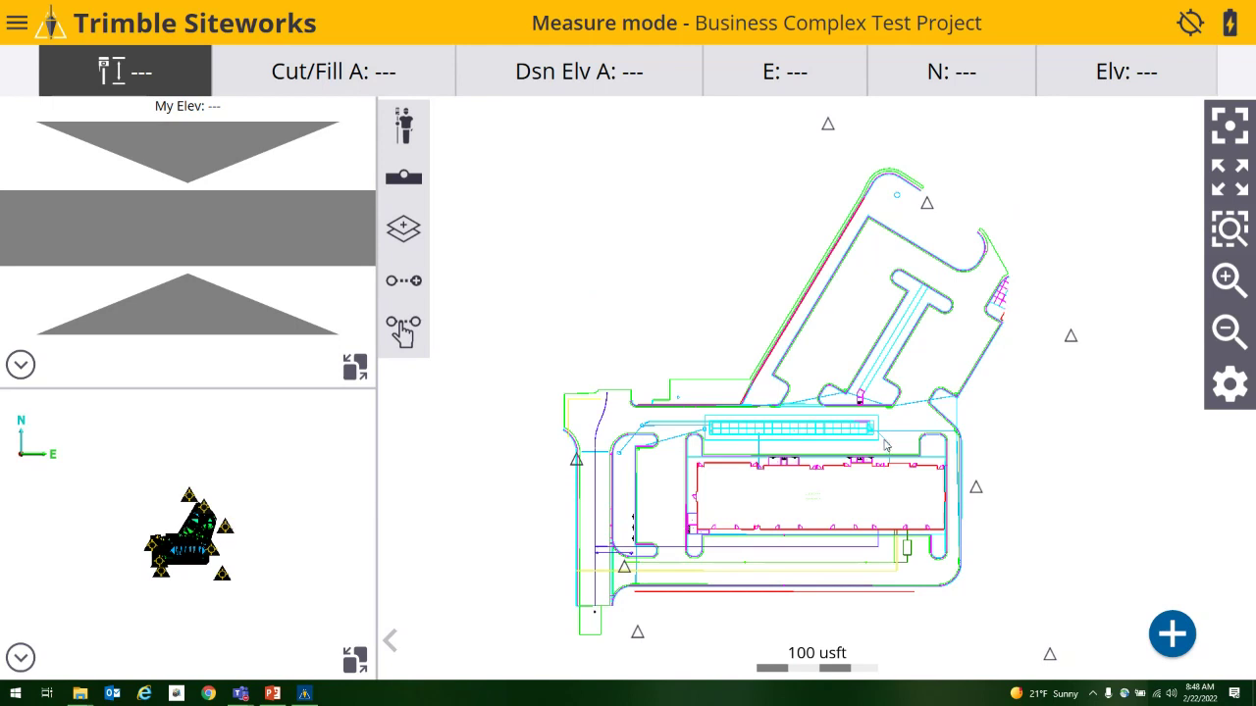
left_click_drag(863, 514, 825, 490)
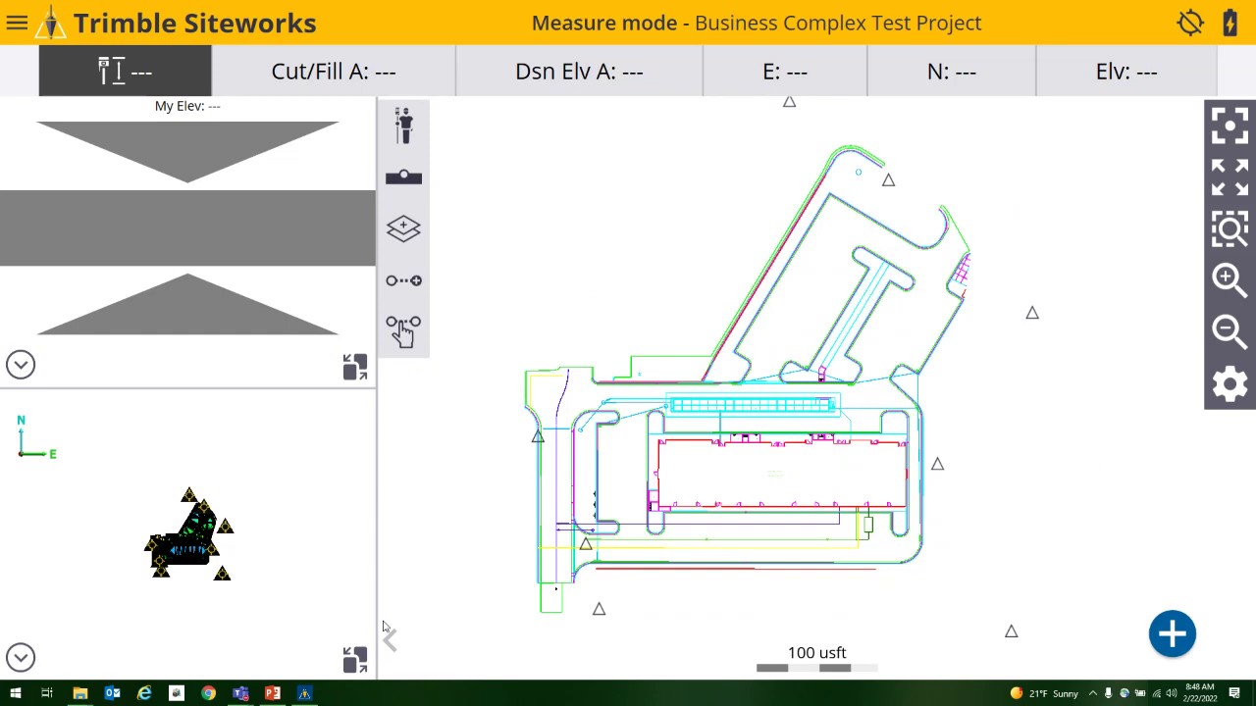
key("alt+Tab")
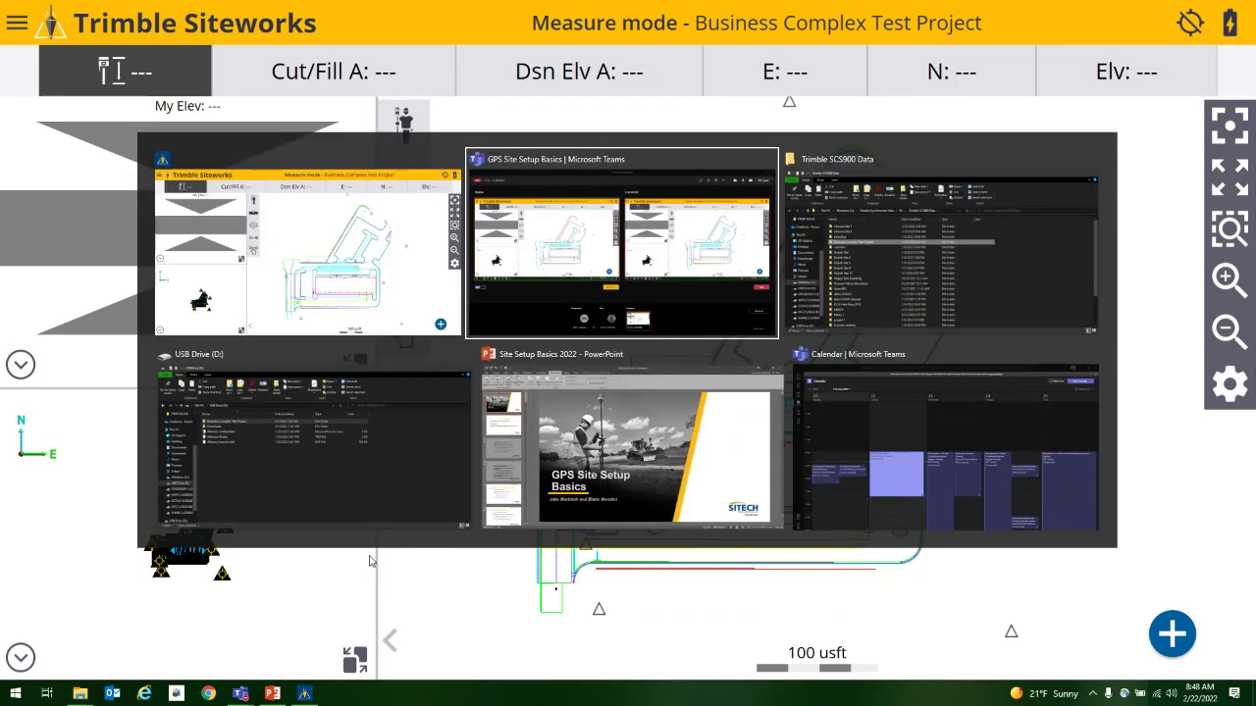
Step: Switch to the Site Setup Basics 2022 presentation in PowerPoint and start the slide show from the Course Agenda slide 22
left_click(622, 485)
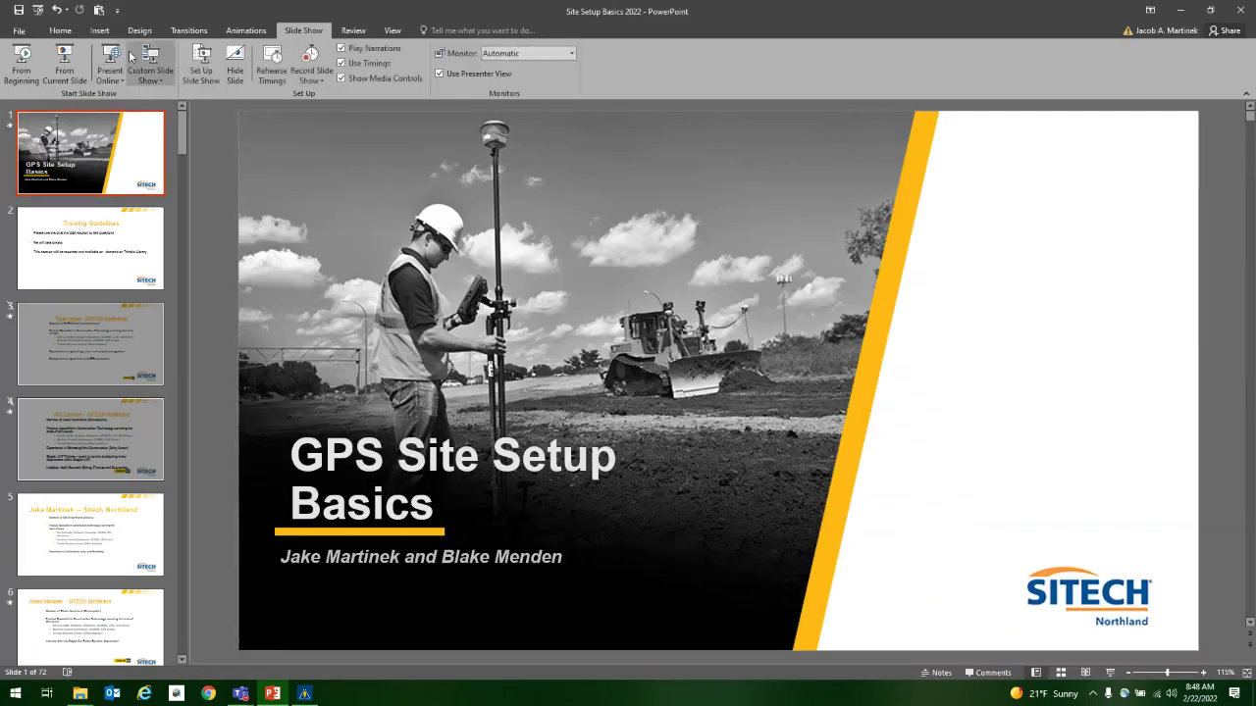
scroll(82, 301, "down", 12)
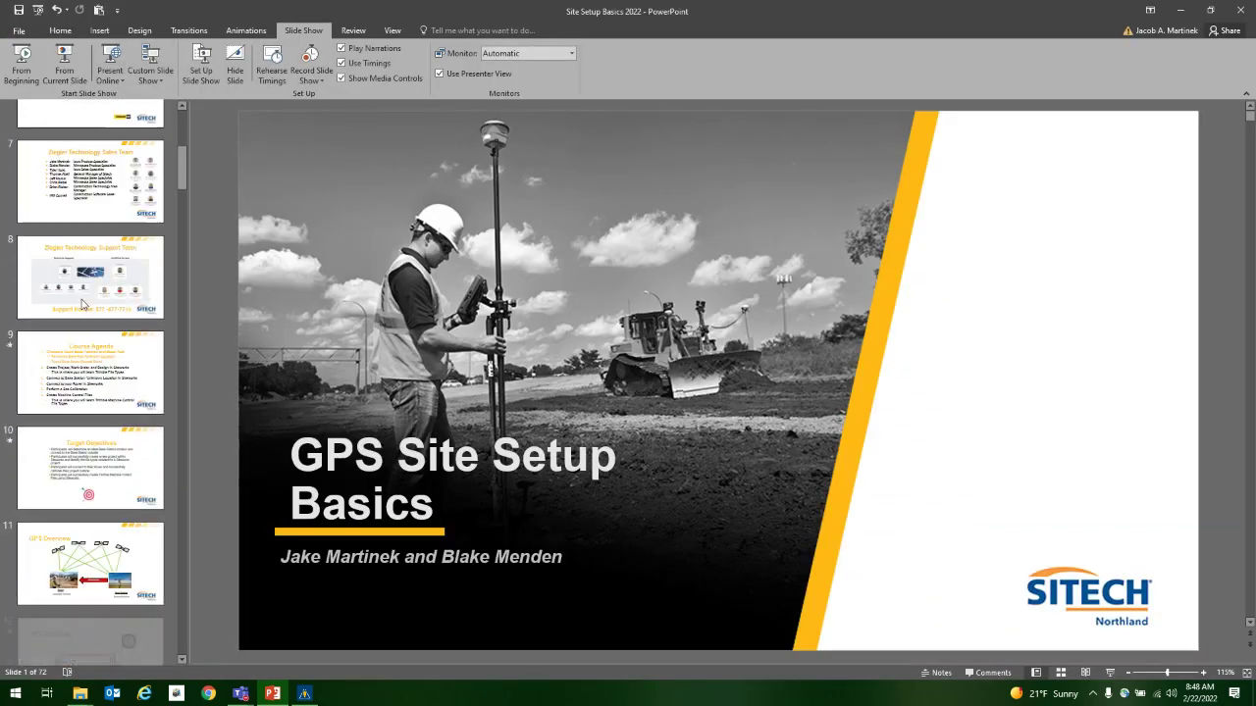
scroll(74, 449, "down", 3)
left_click(90, 510)
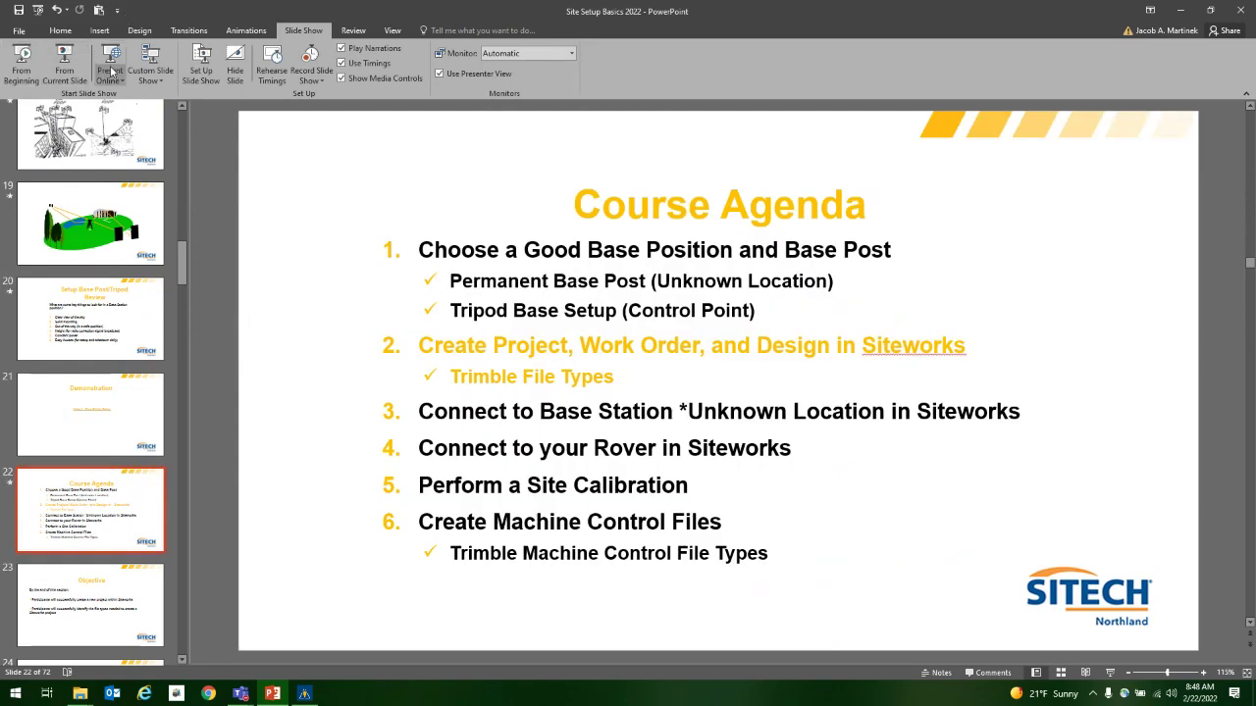
left_click(66, 69)
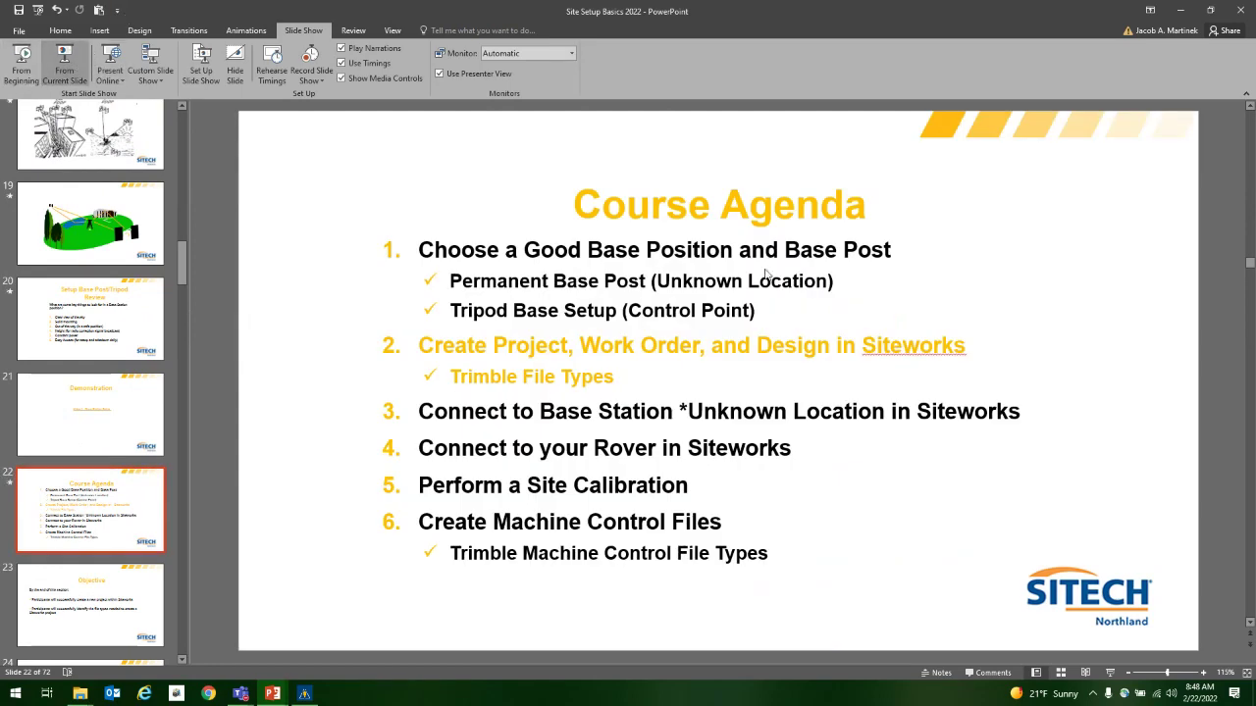
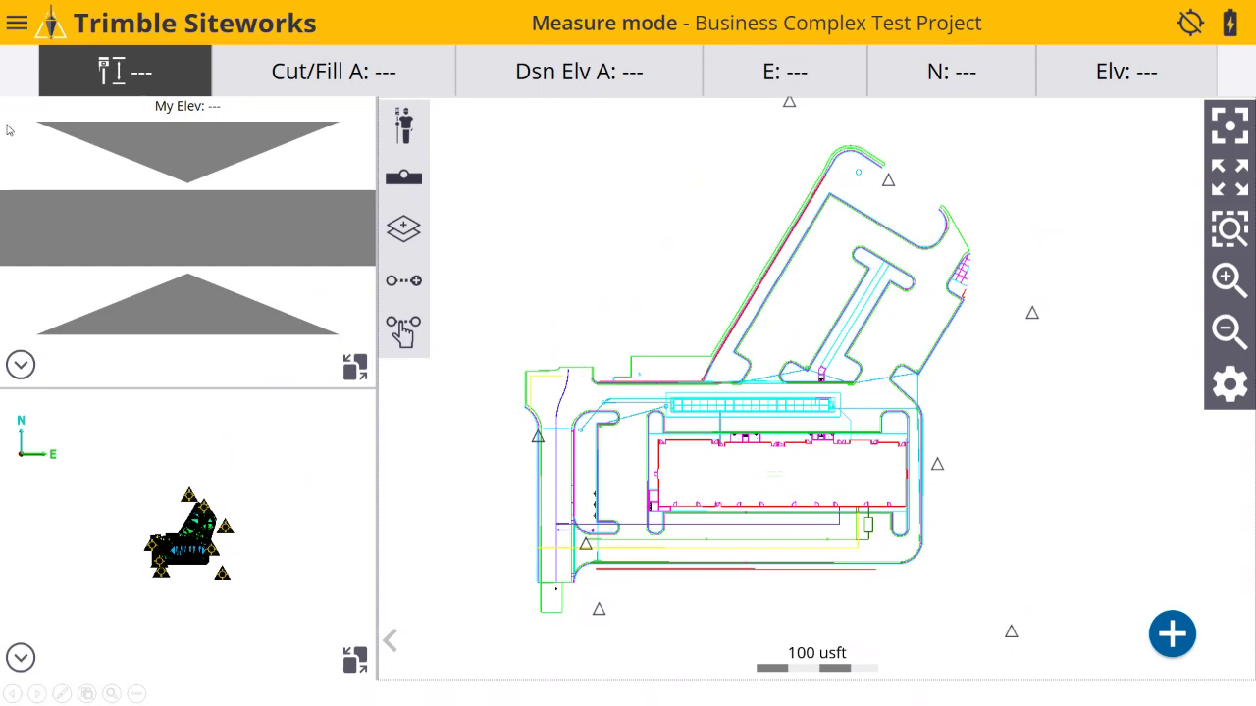
Step: Connect a GNSS device in Base mode using the SPS855 Emulator with Radio in Receiver corrections on network ID 1
left_click(20, 30)
left_click(110, 85)
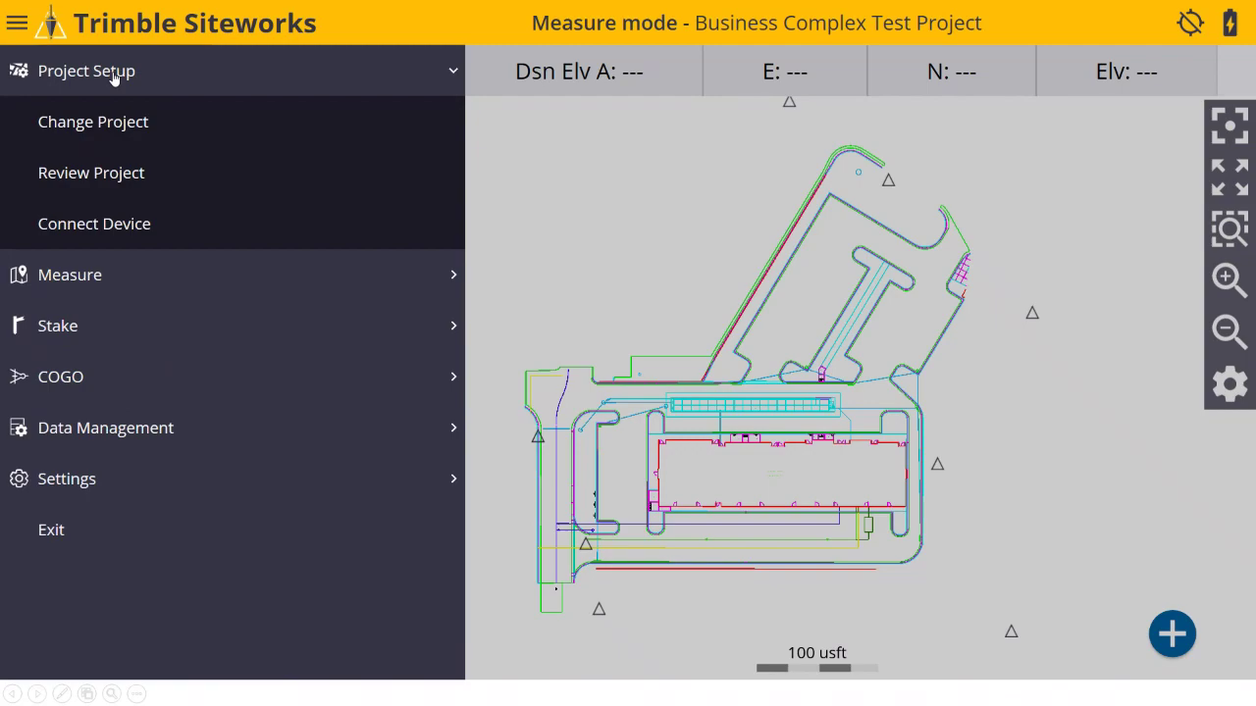
left_click(71, 234)
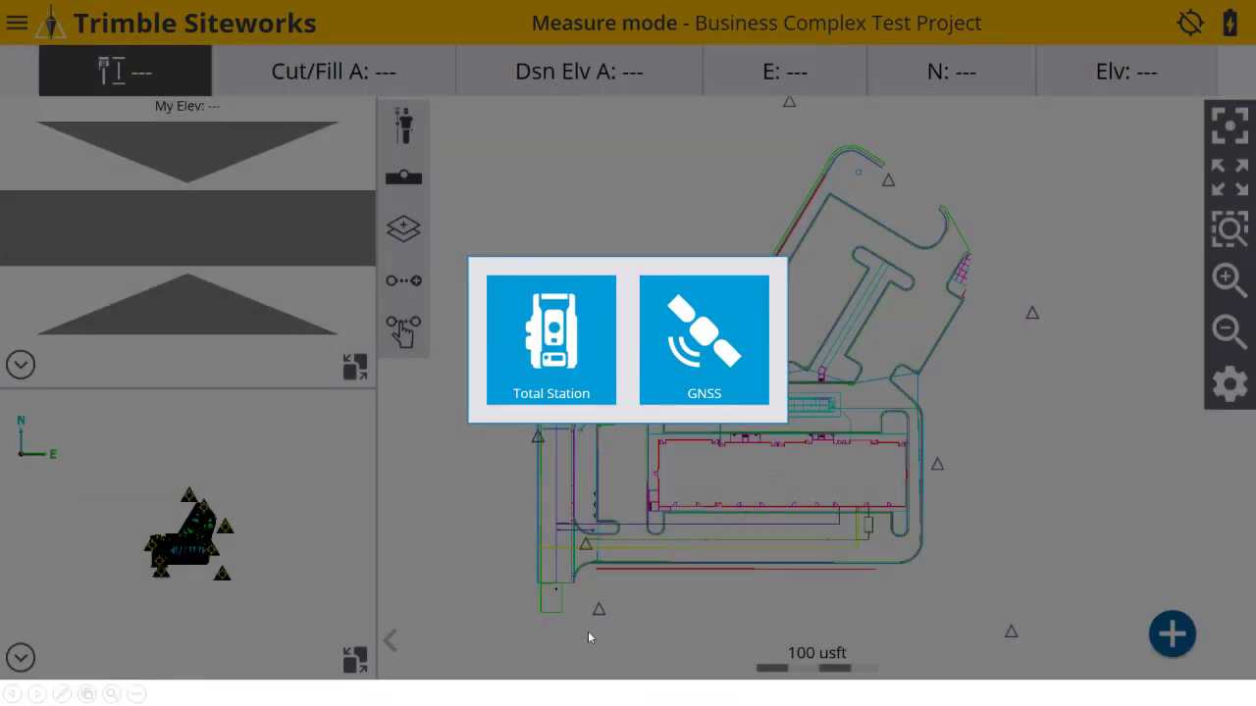
left_click(705, 352)
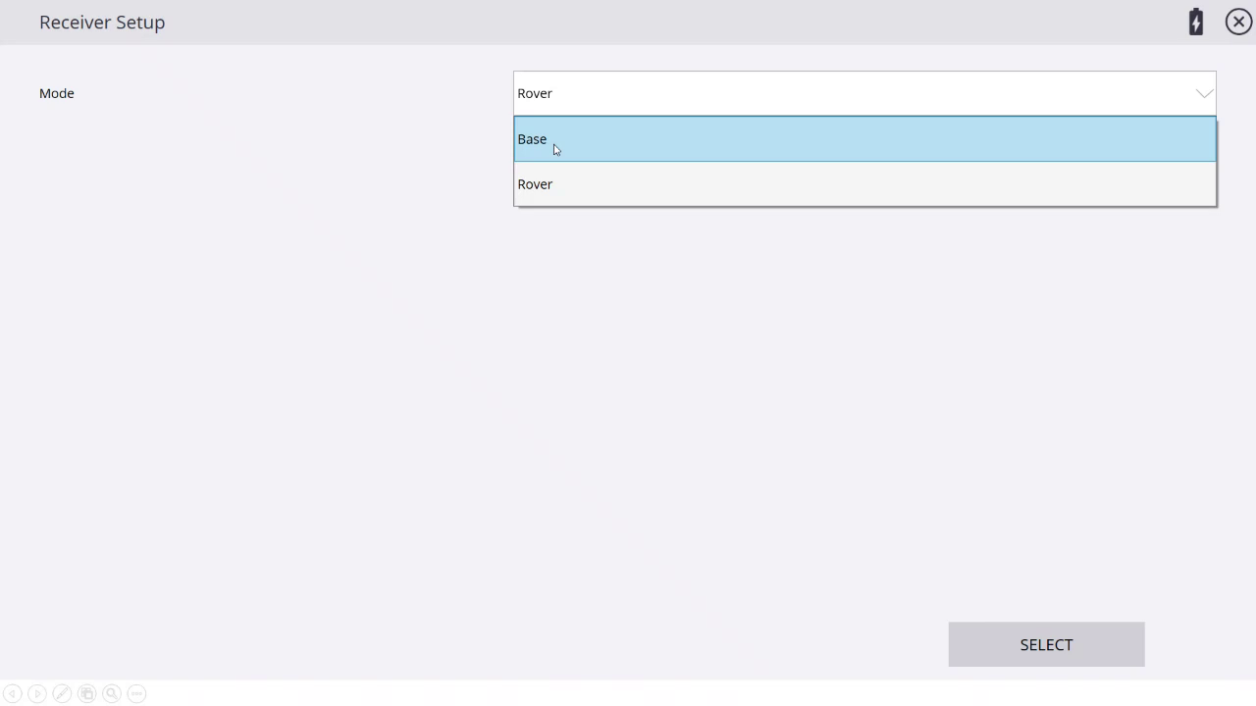
left_click(554, 149)
scroll(372, 143, "up", 1)
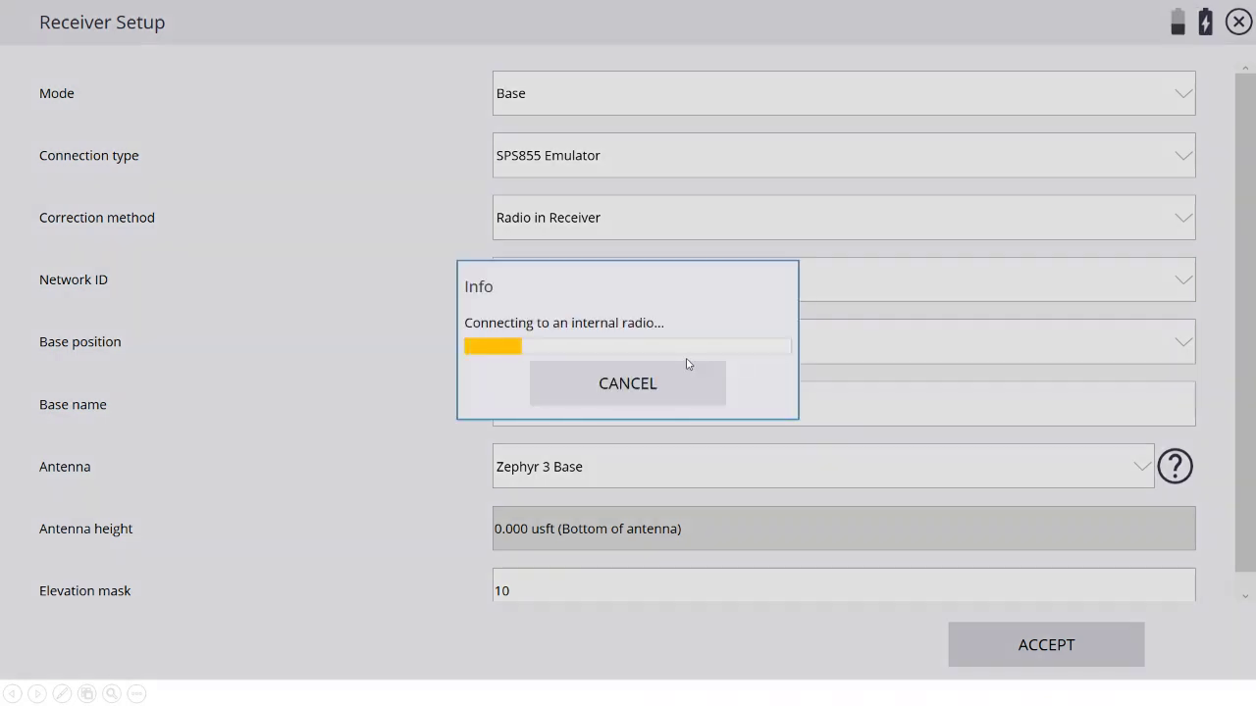
left_click(634, 394)
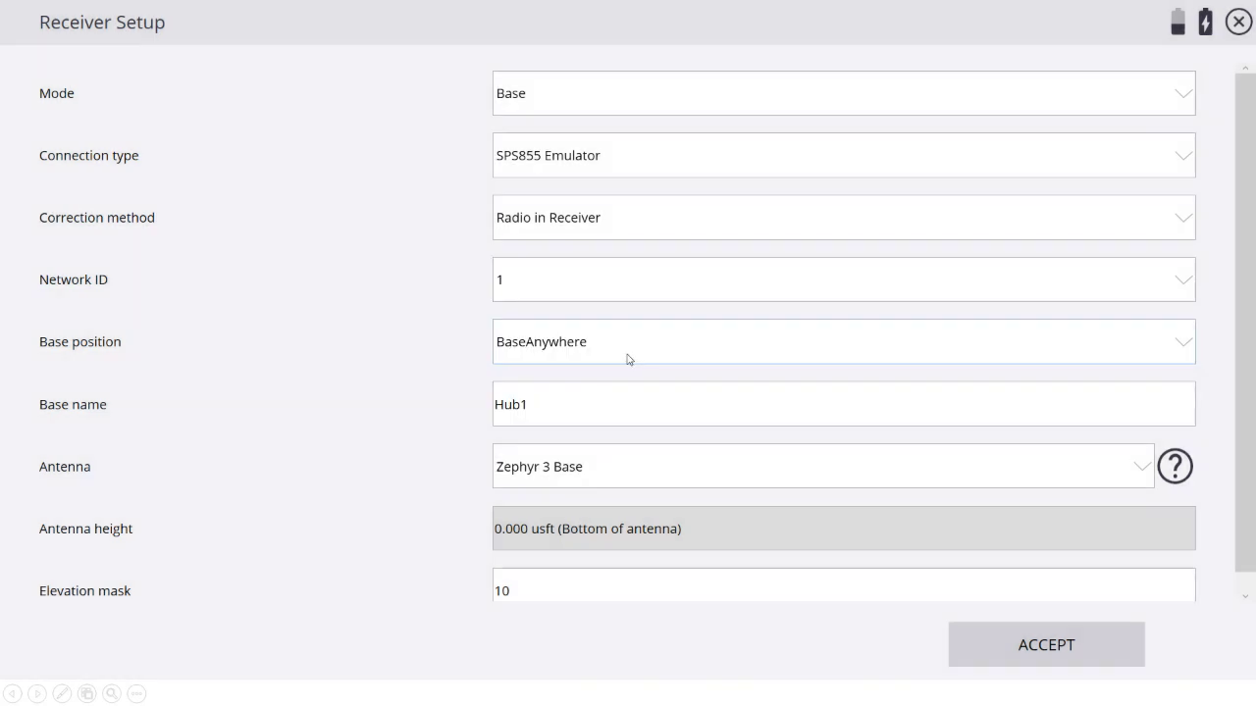
Step: Review the base position options, keep BaseAnywhere, and accept the base setup for Hub1
left_click(726, 350)
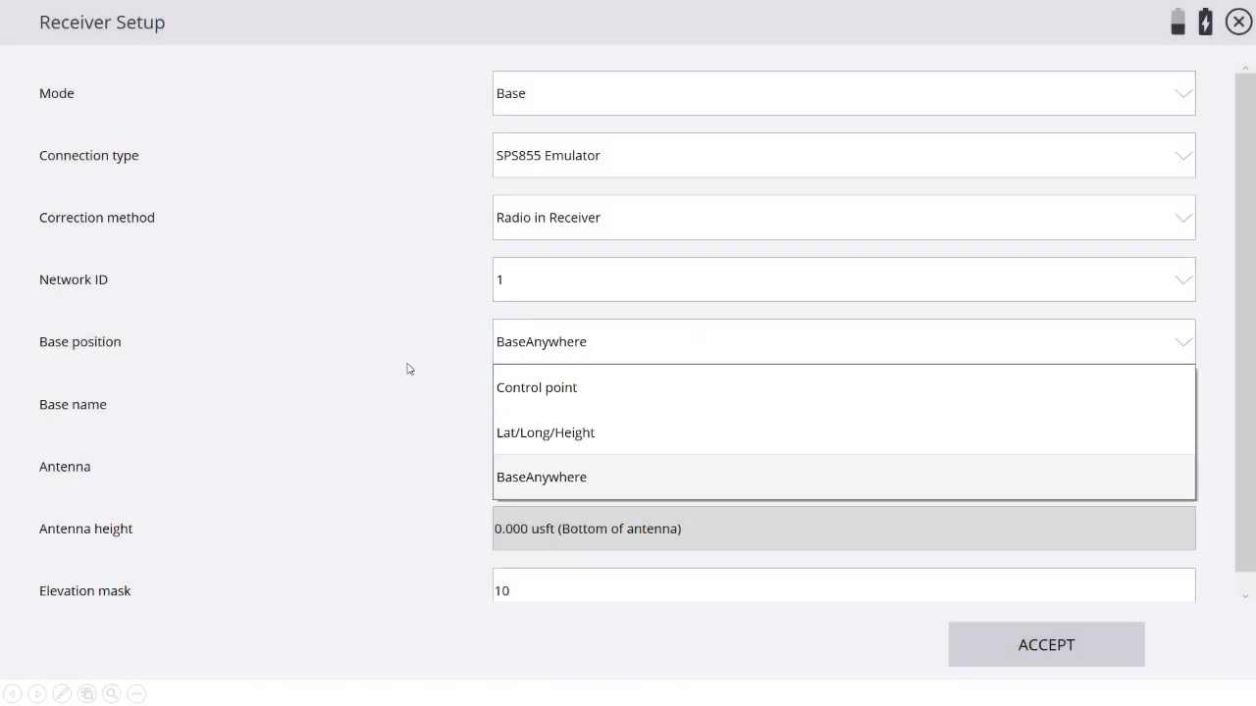
left_click(365, 343)
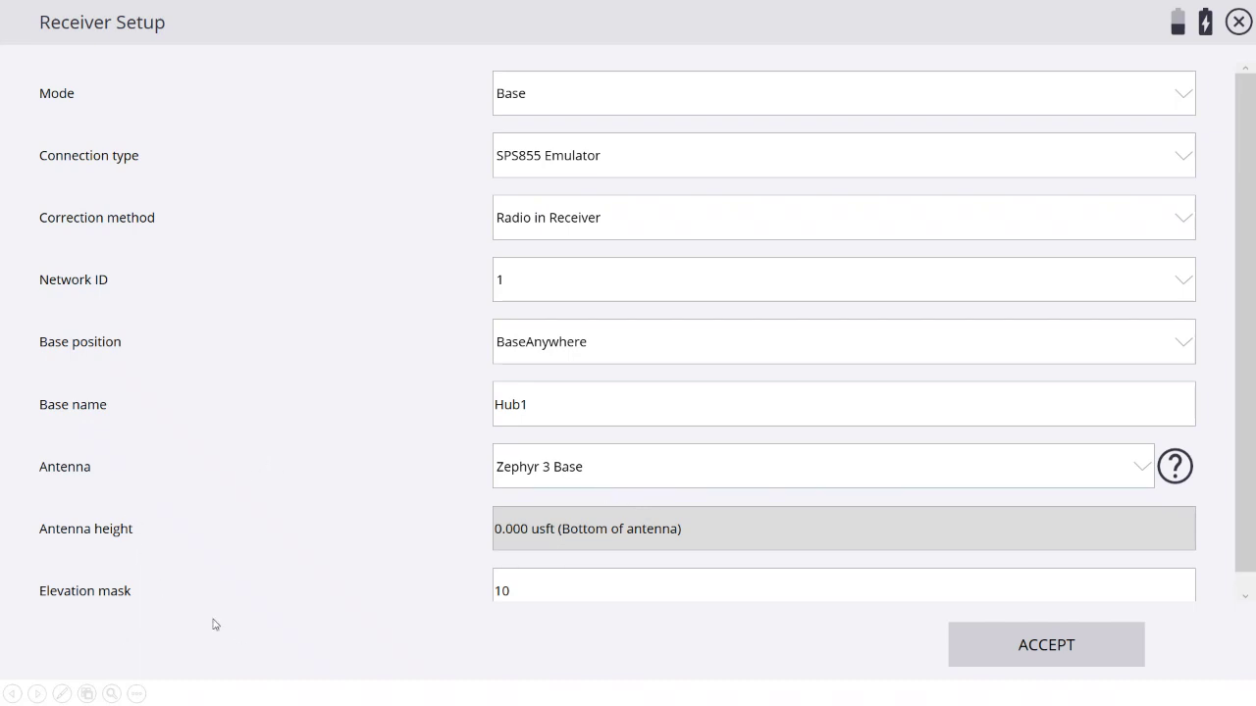
scroll(569, 563, "down", 1)
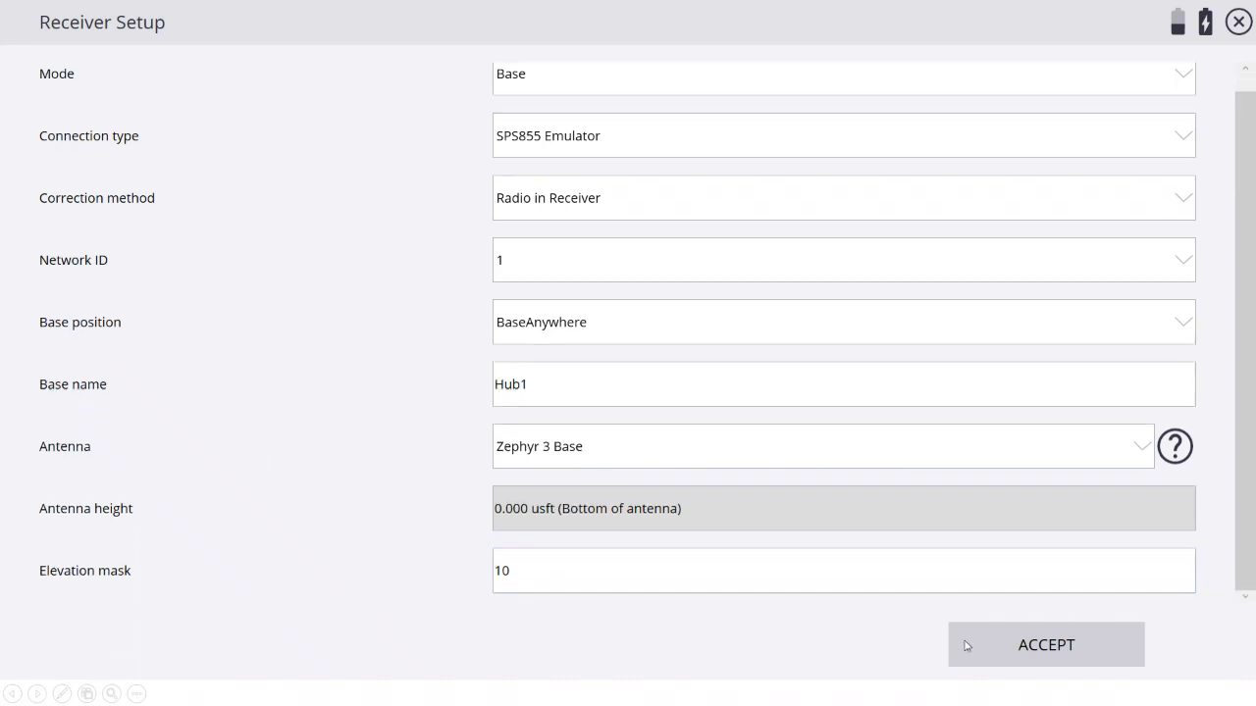
left_click(1027, 663)
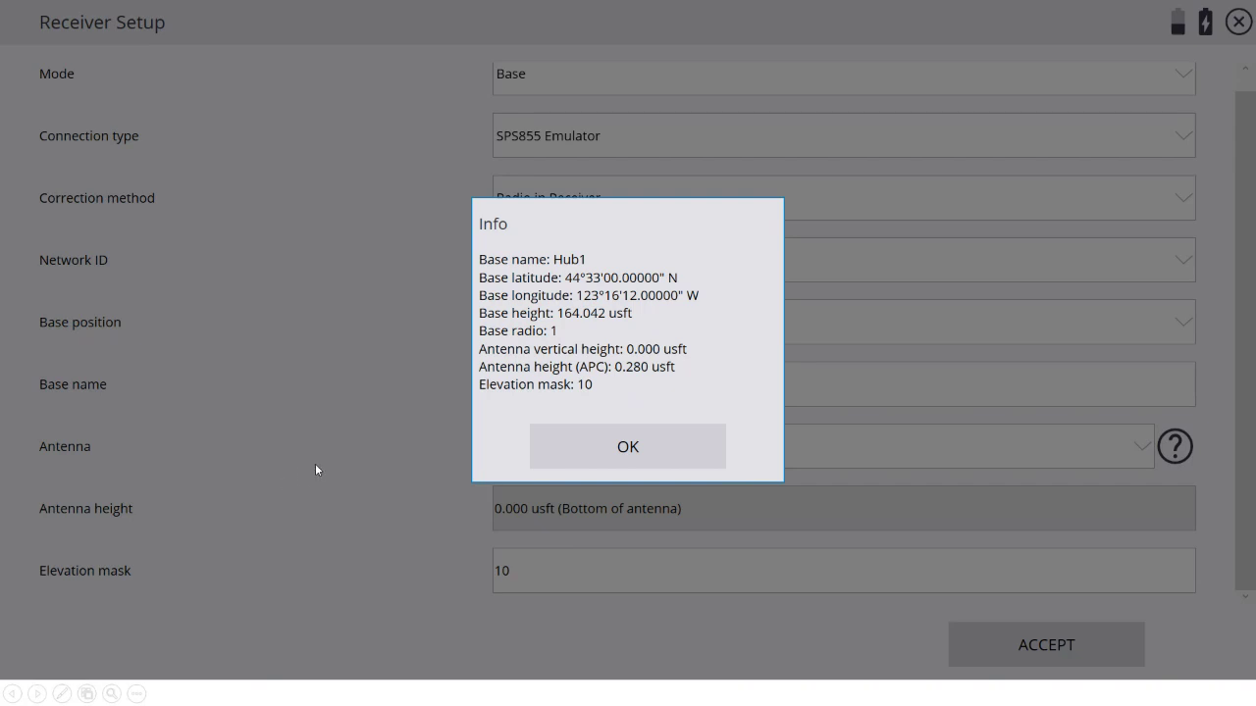
left_click(658, 458)
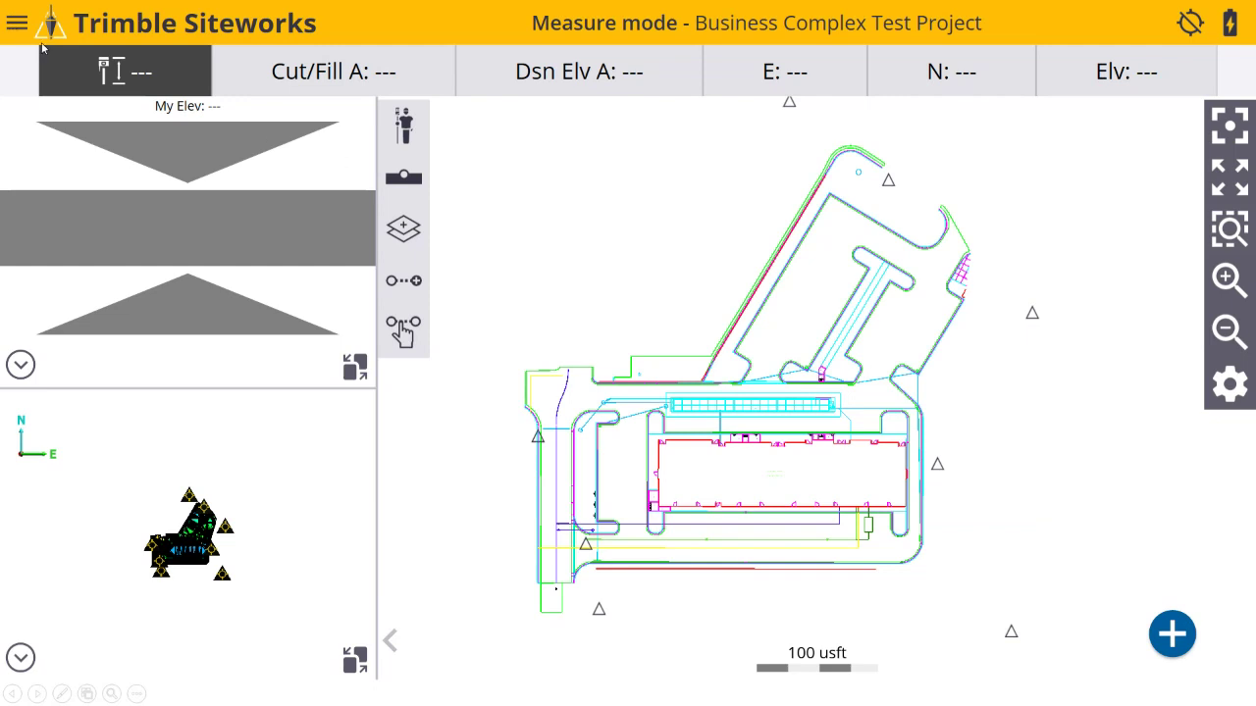
Step: Start a GNSS device connection in Rover mode with the SPS985 Emulator connection type
left_click(16, 27)
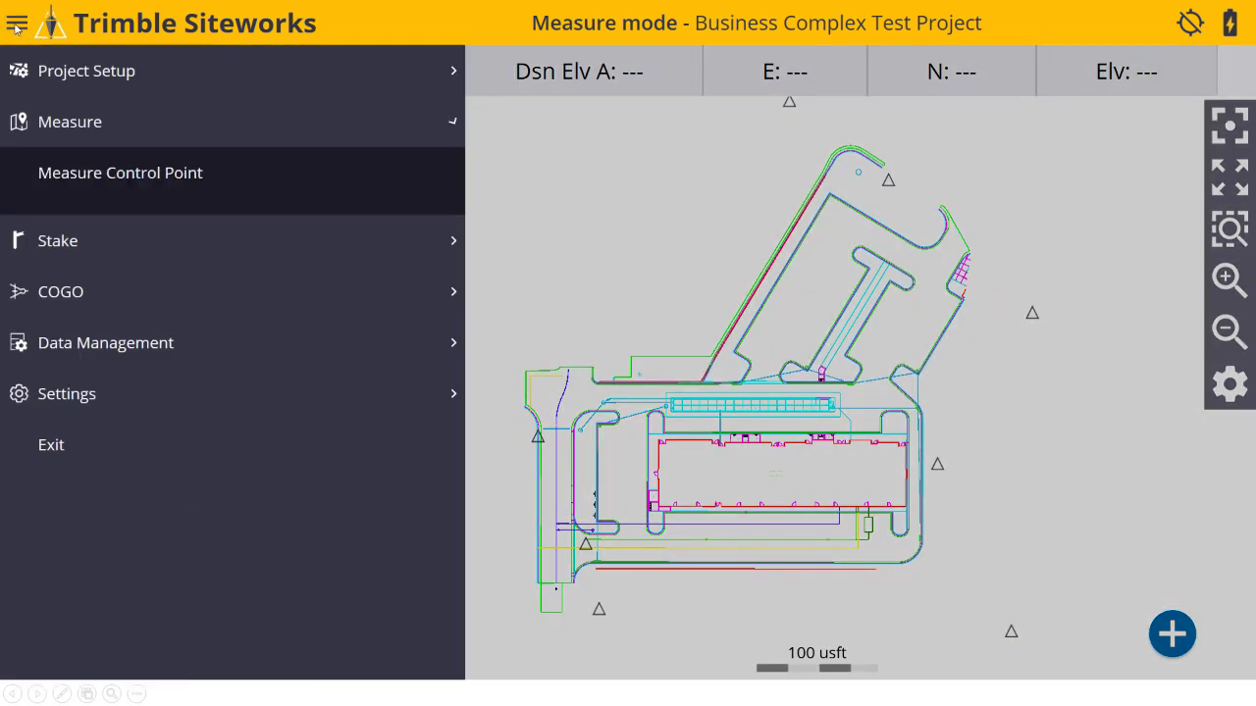
left_click(102, 72)
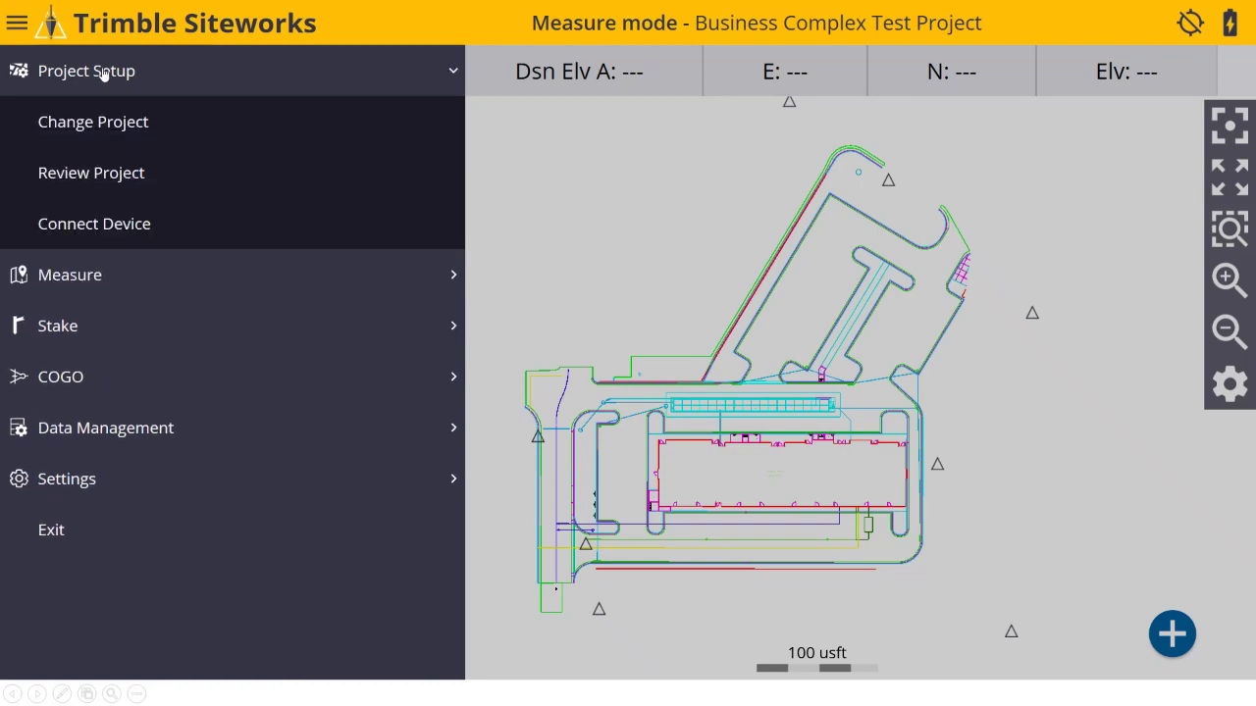
left_click(83, 225)
left_click(691, 358)
left_click(569, 93)
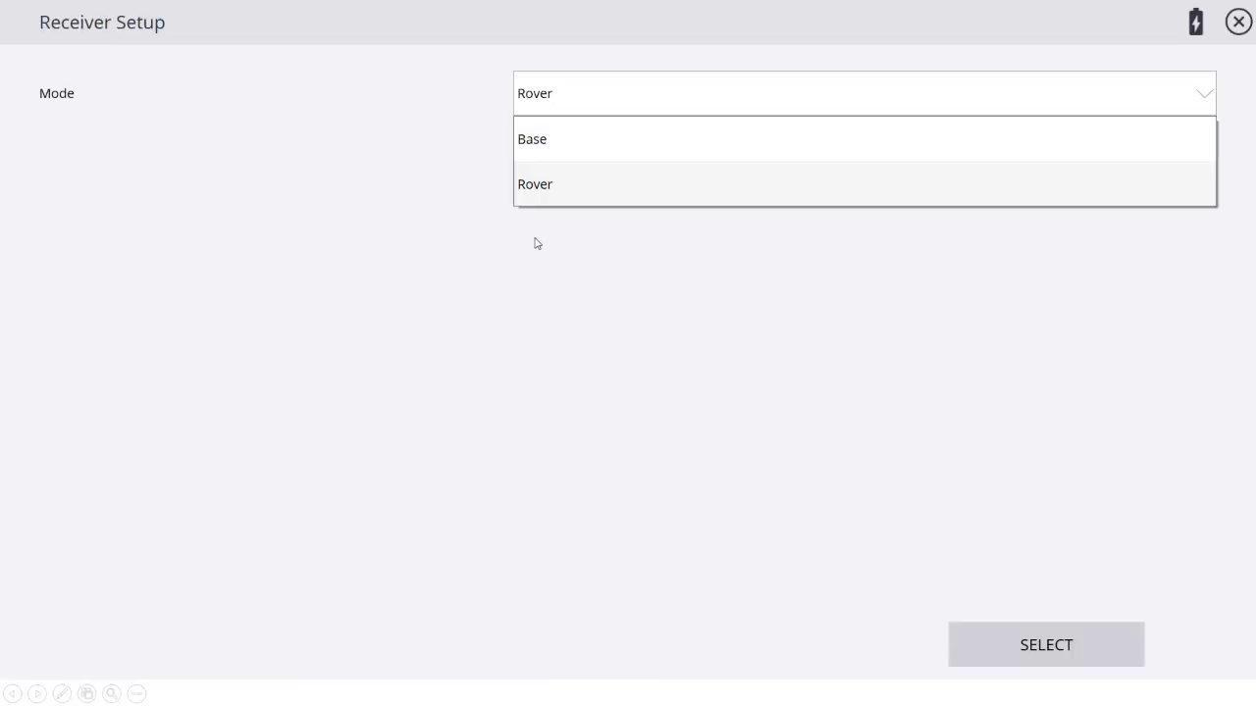
left_click(570, 201)
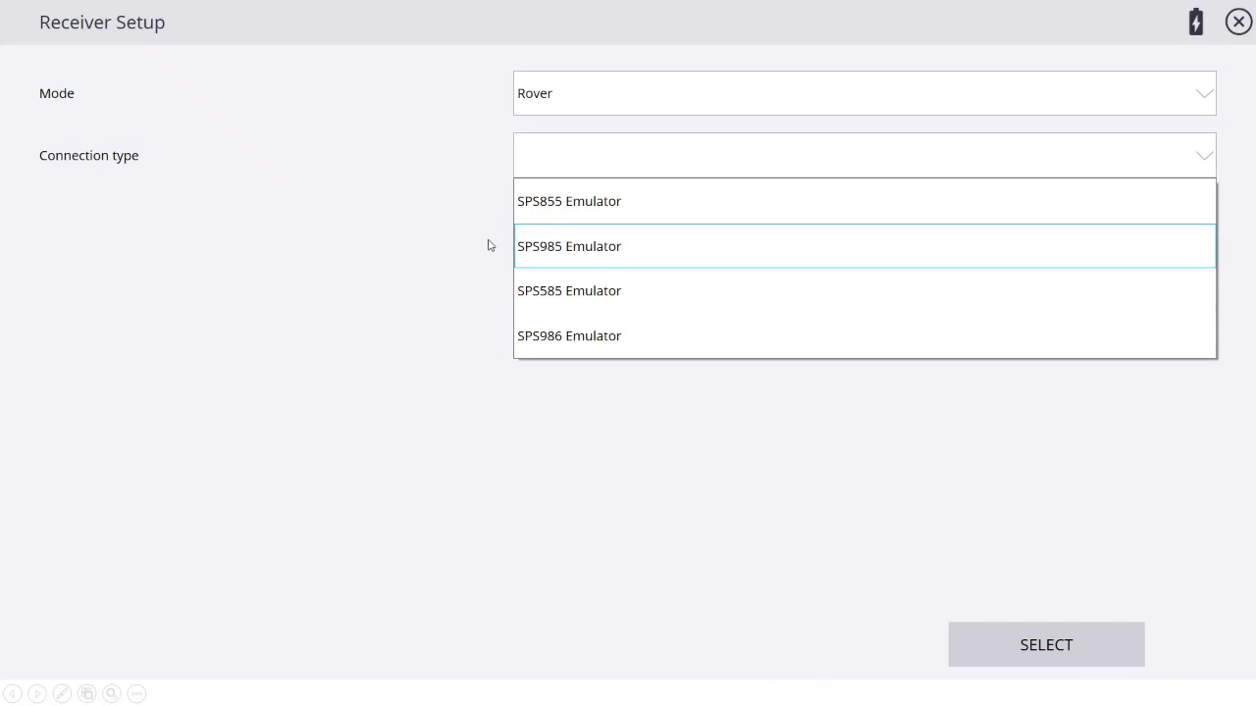
left_click(571, 258)
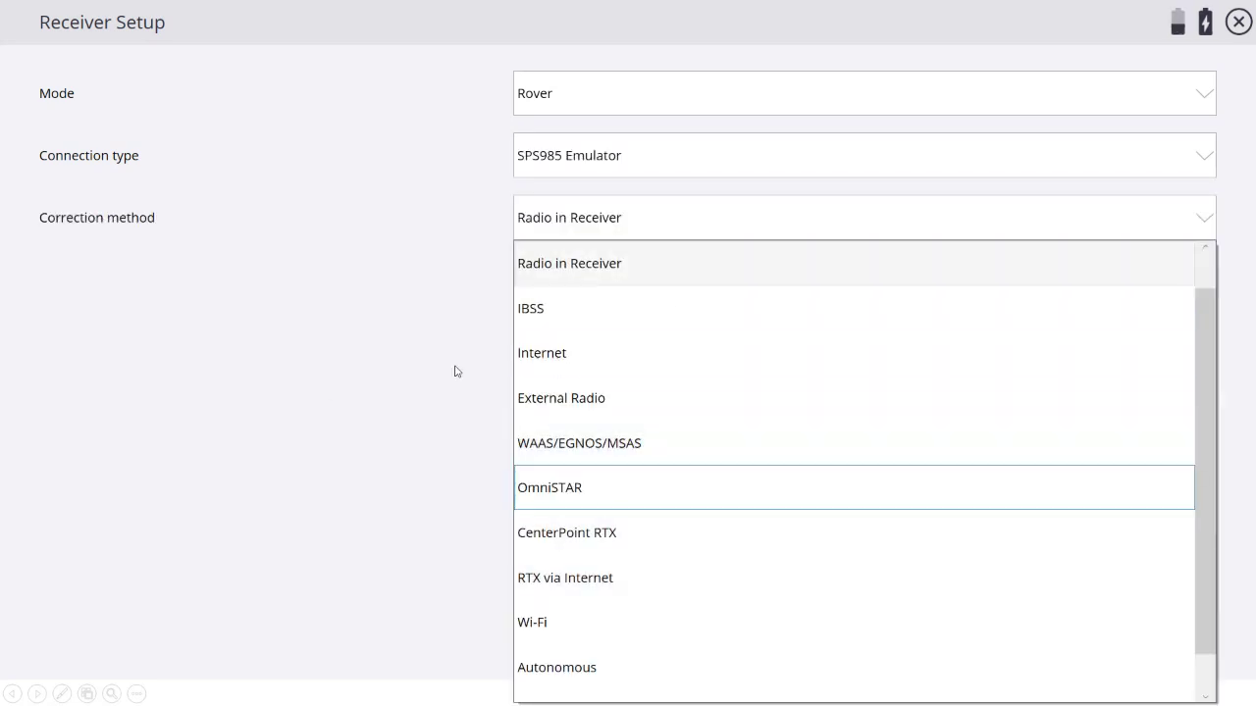
Step: Set the rover to Radio in Receiver, network ID 1, Emulator base and quick release Yes, accept it, and decline the system recheck
left_click(633, 275)
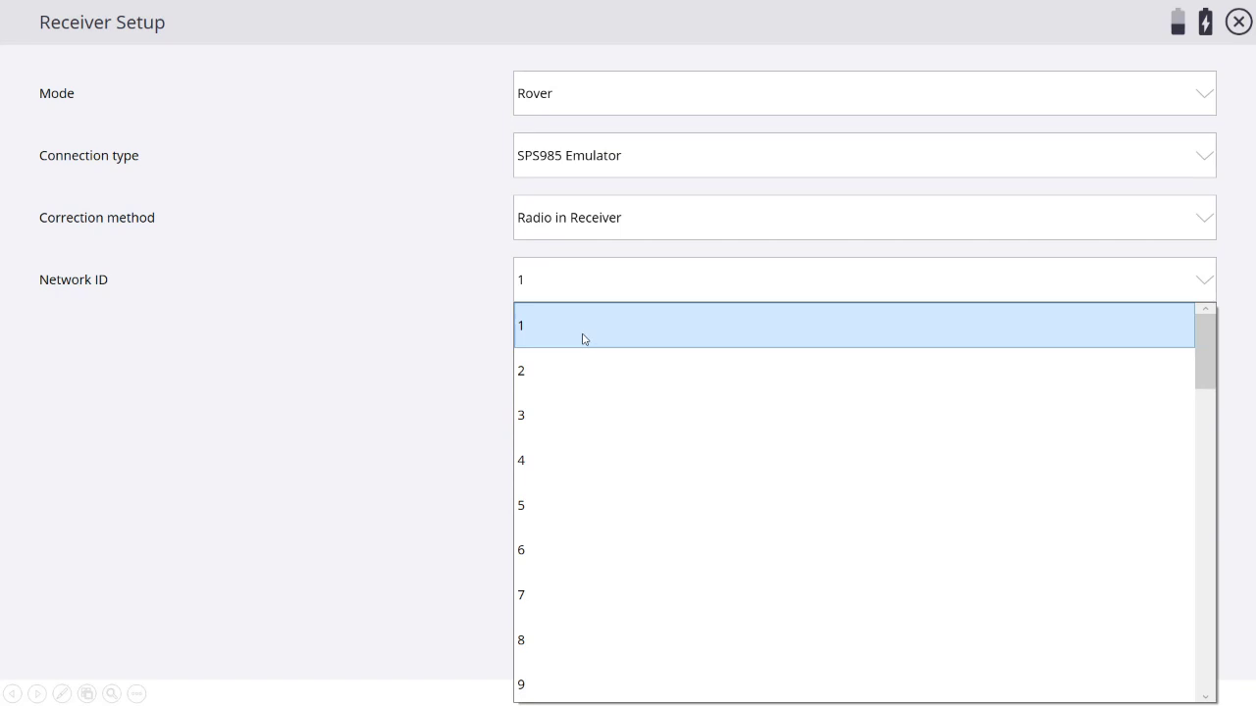
left_click(582, 338)
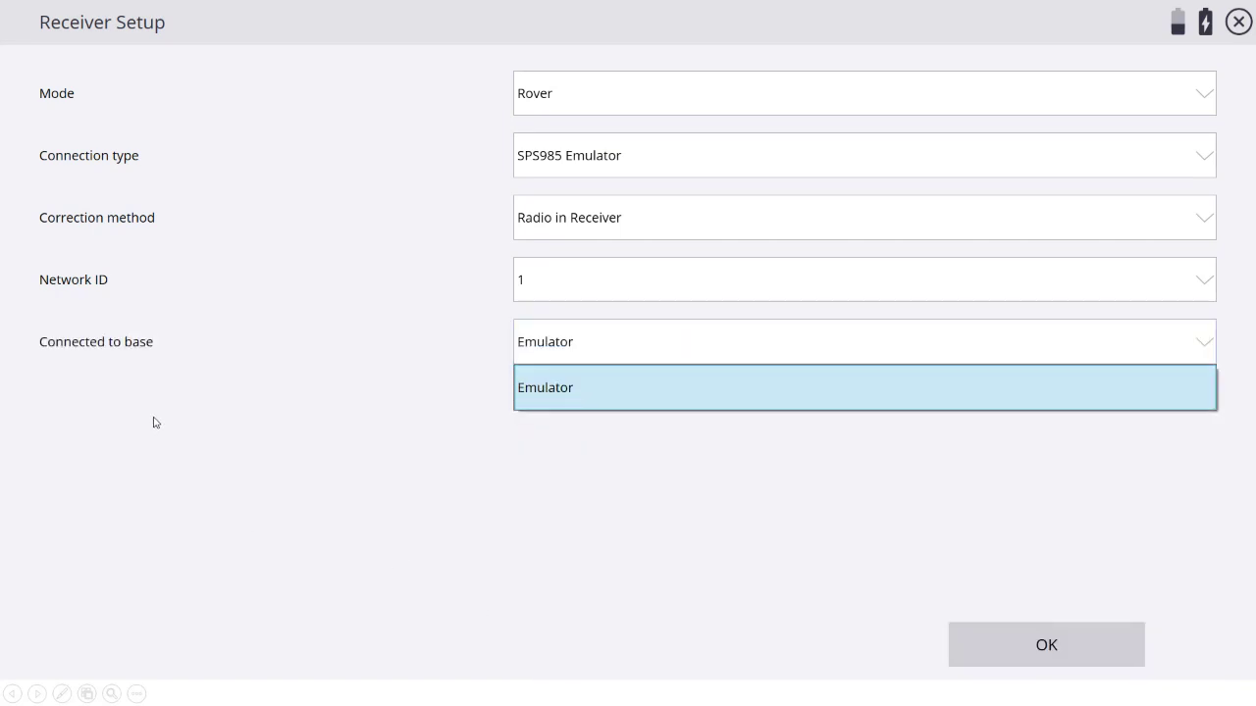
left_click(584, 398)
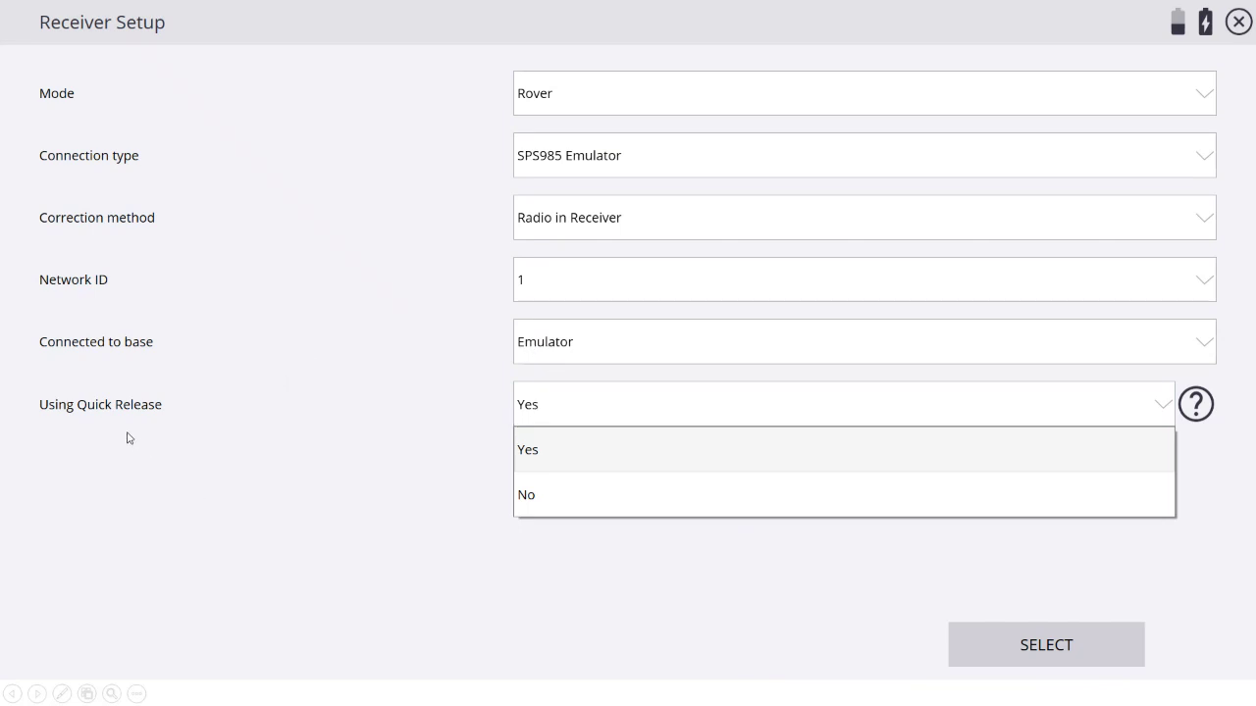
left_click(552, 454)
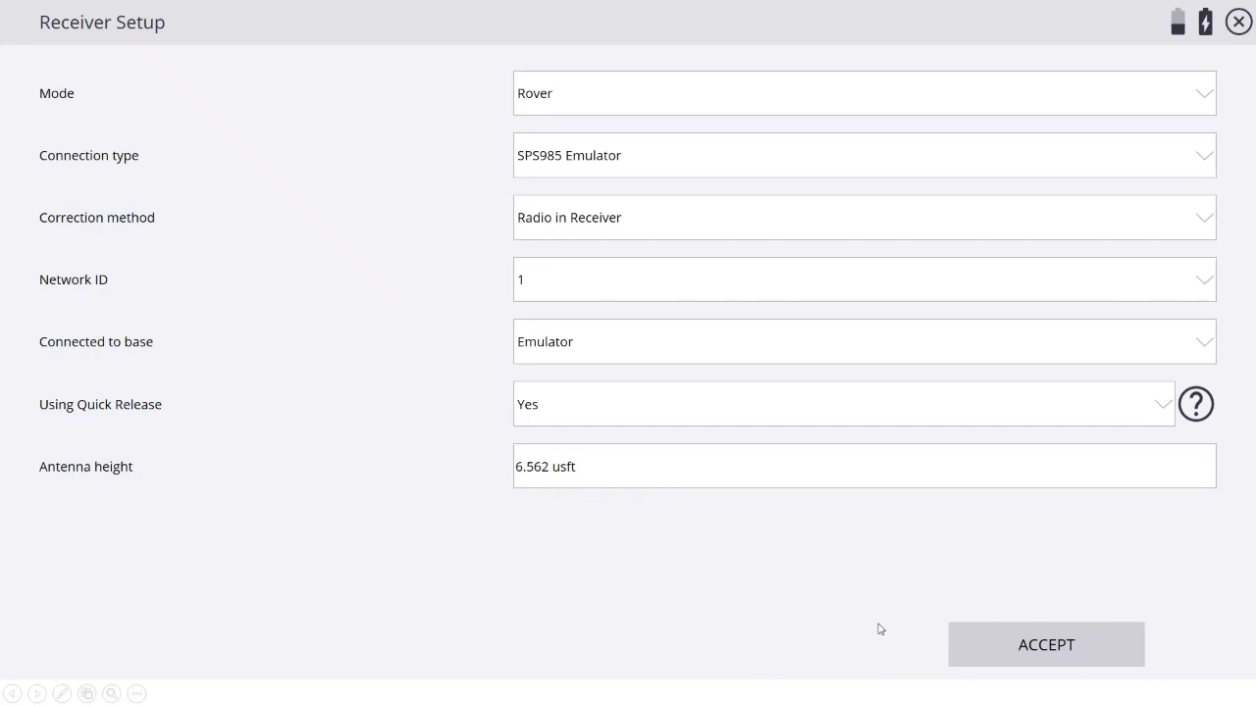
left_click(1086, 644)
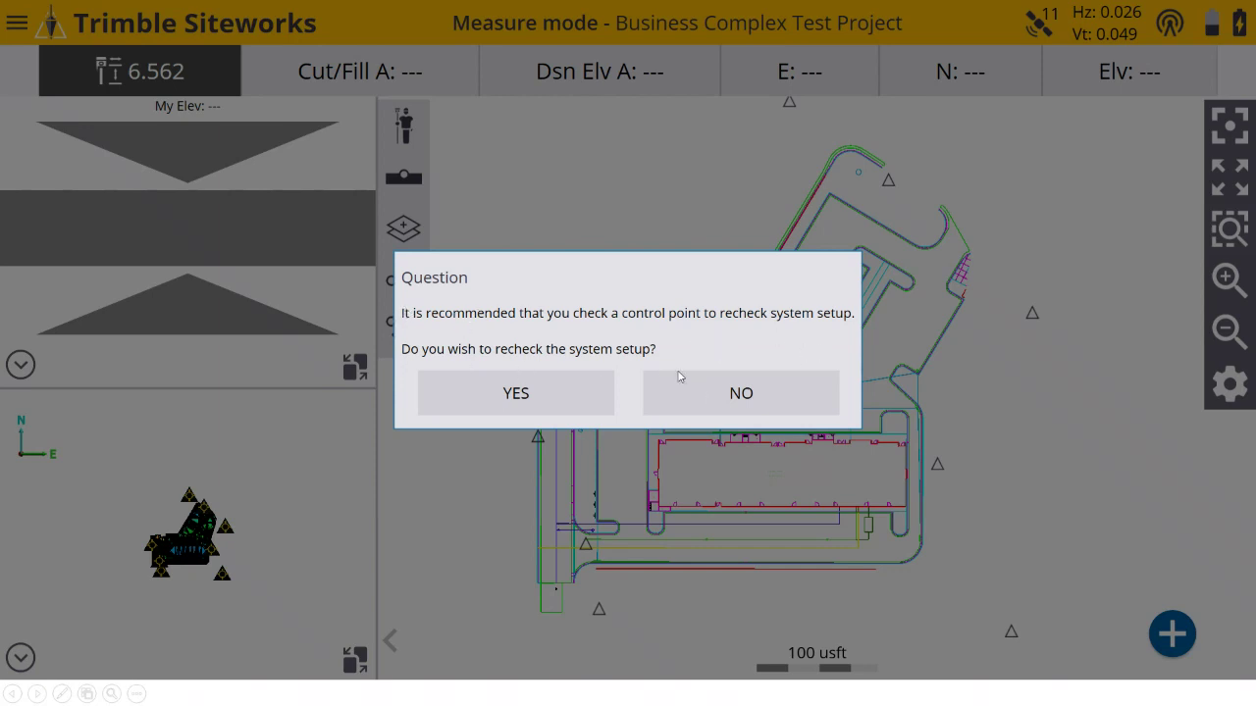
left_click(774, 399)
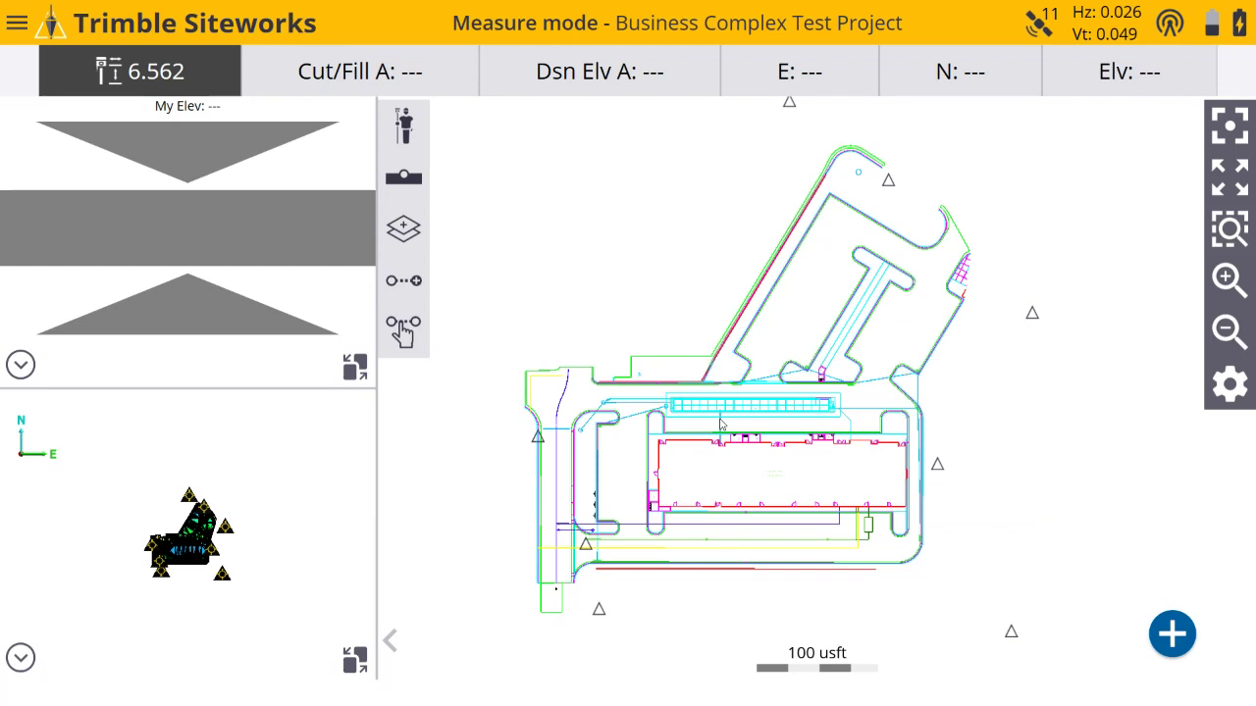
Step: Switch back to the PowerPoint slide show and advance past the Demonstration and Review slides to the Course Agenda
key("alt+Tab")
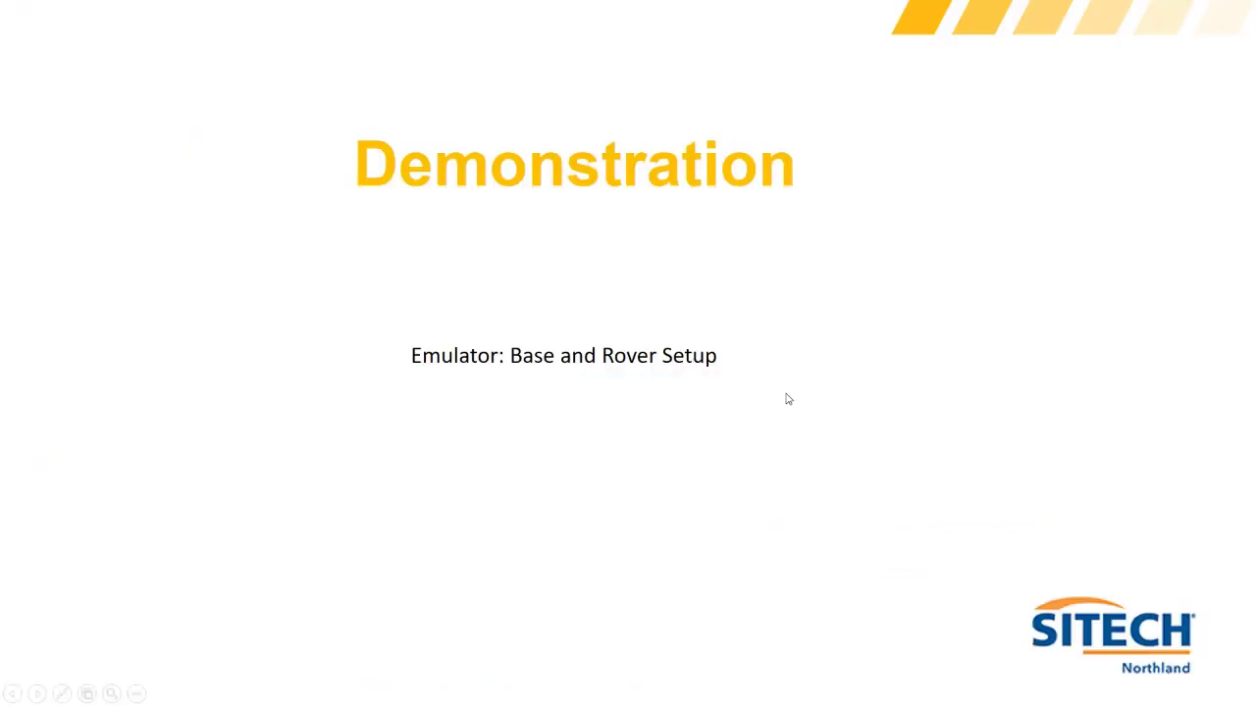
key("Right")
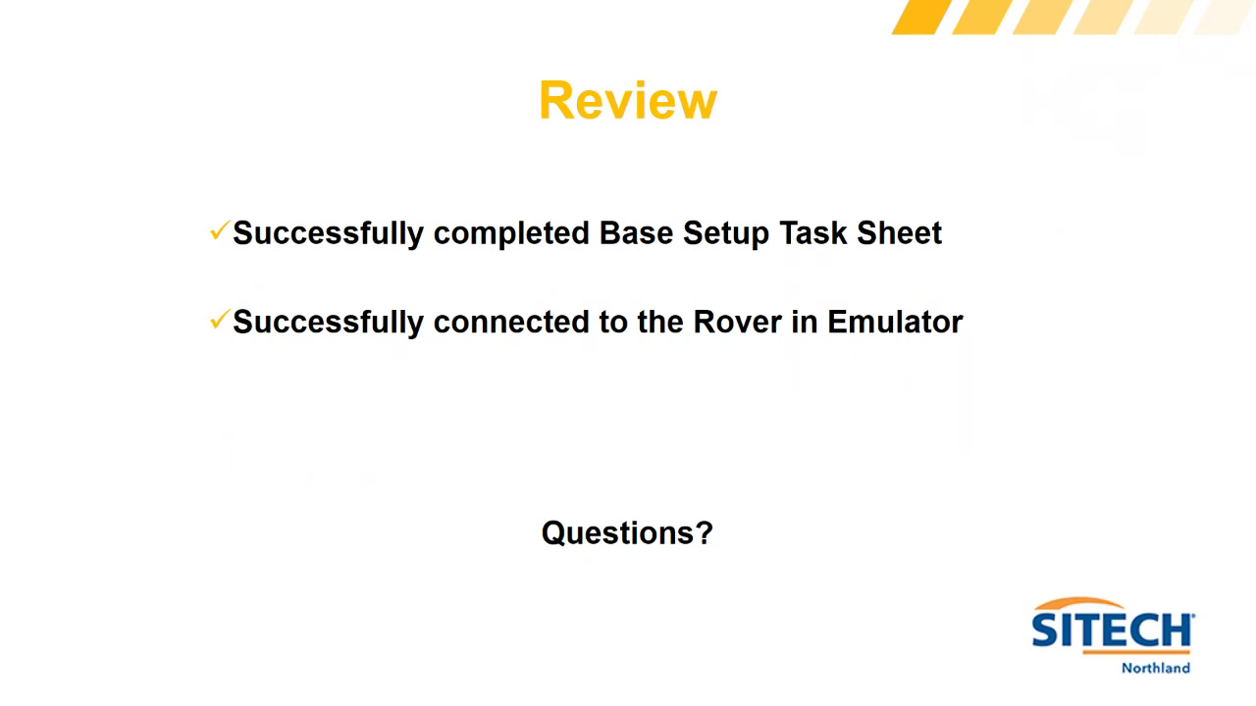
key("Right")
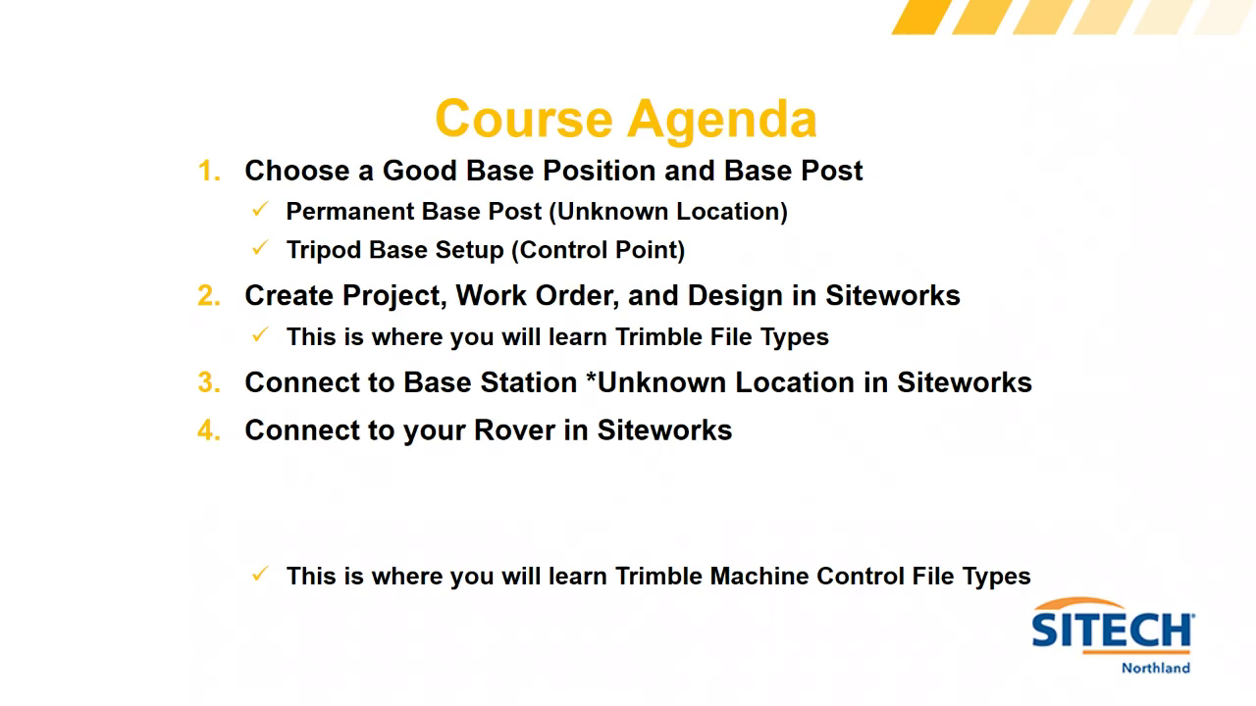
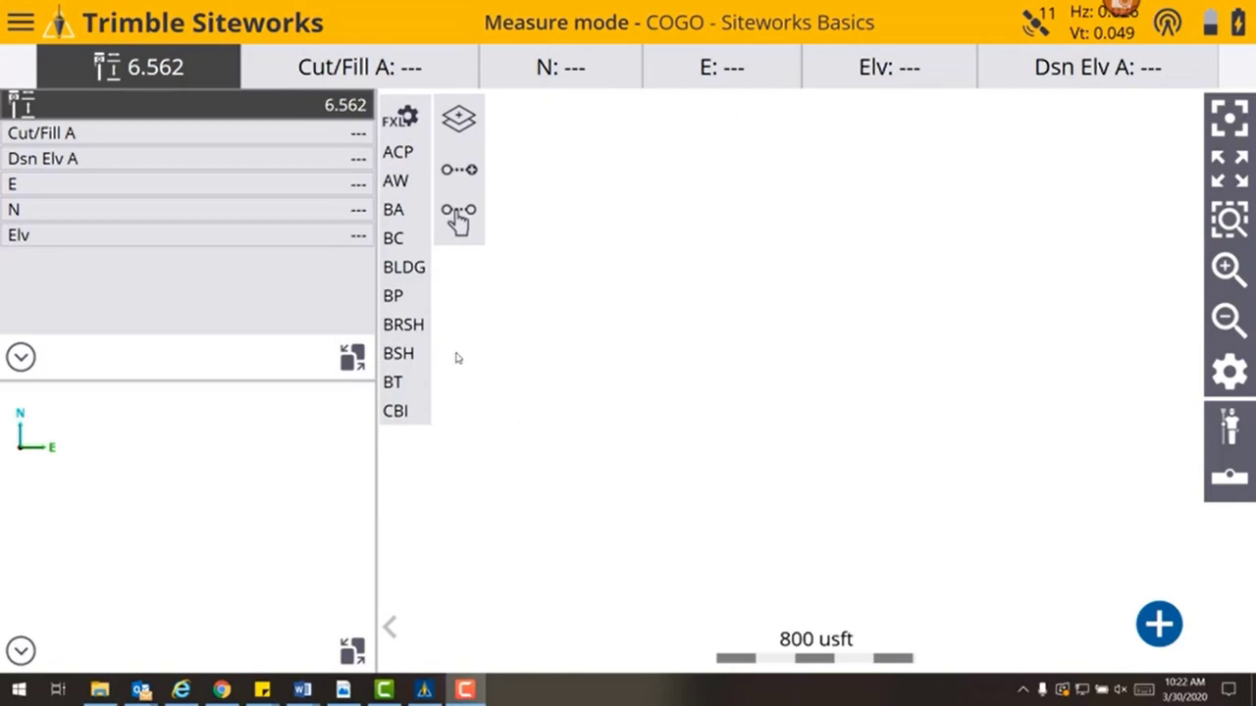
Step: Start a No Control Point Calibration for the Siteworks Basics project and name the point Hub1
left_click(20, 25)
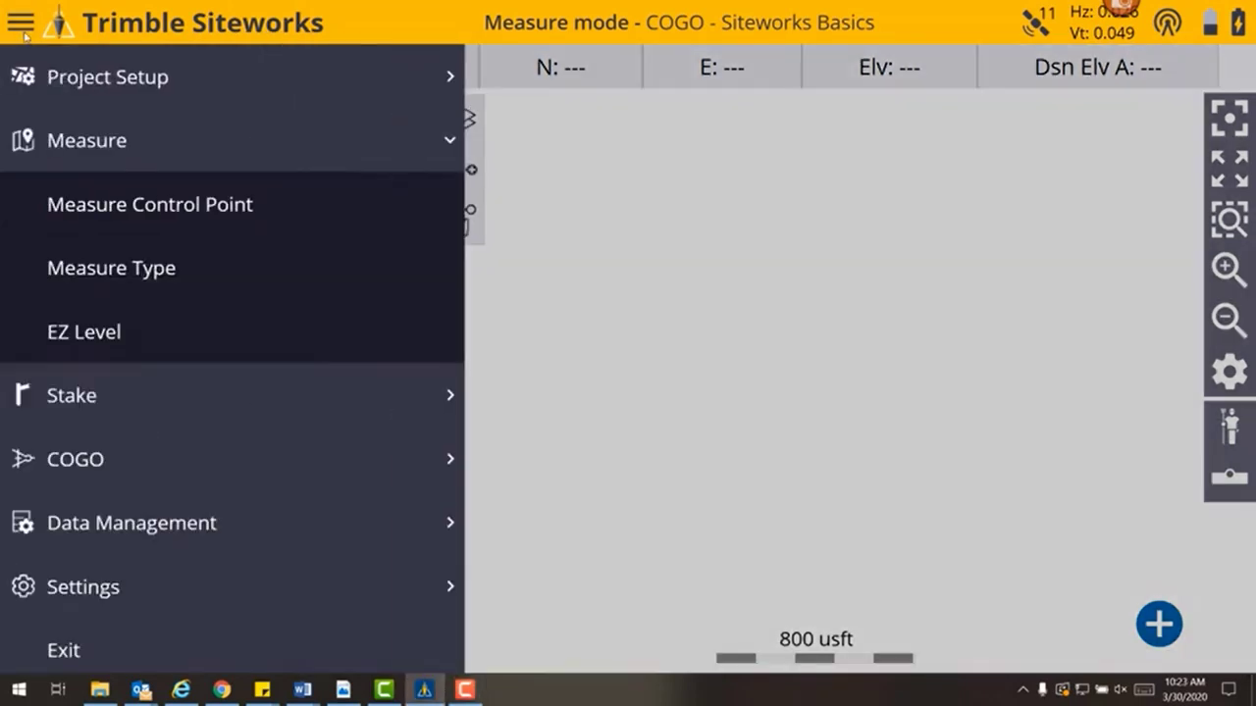
left_click(111, 88)
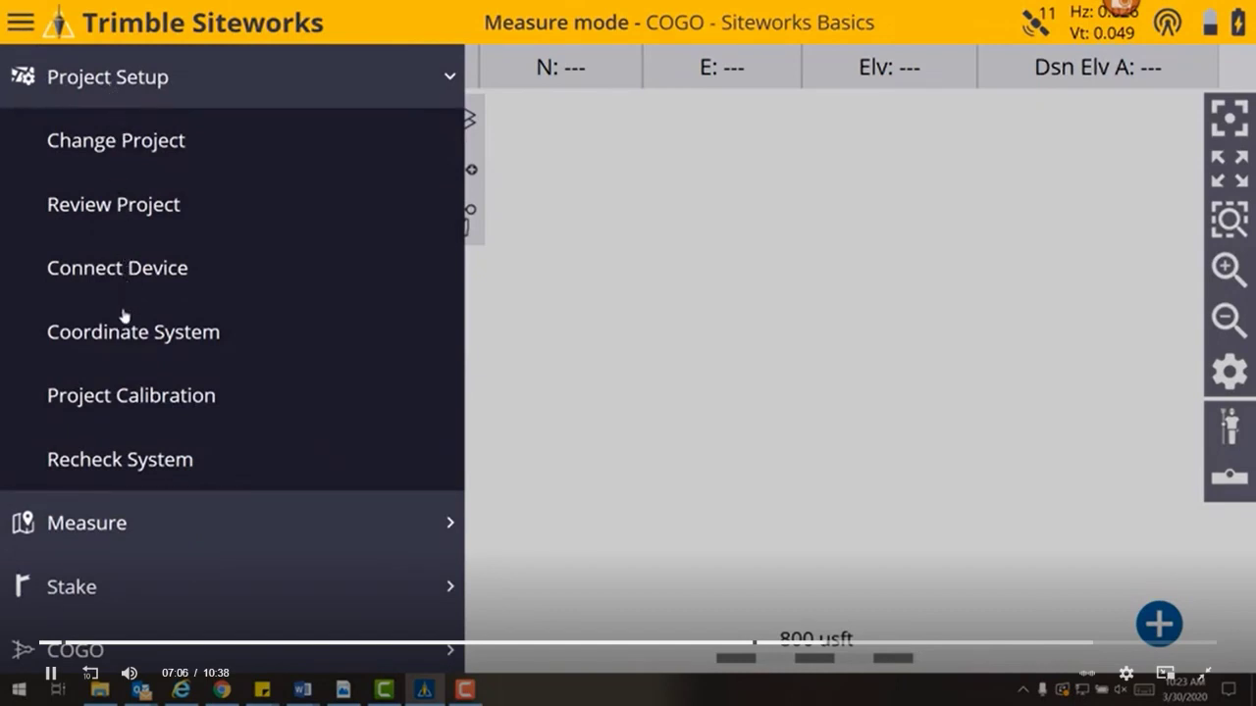
left_click(140, 399)
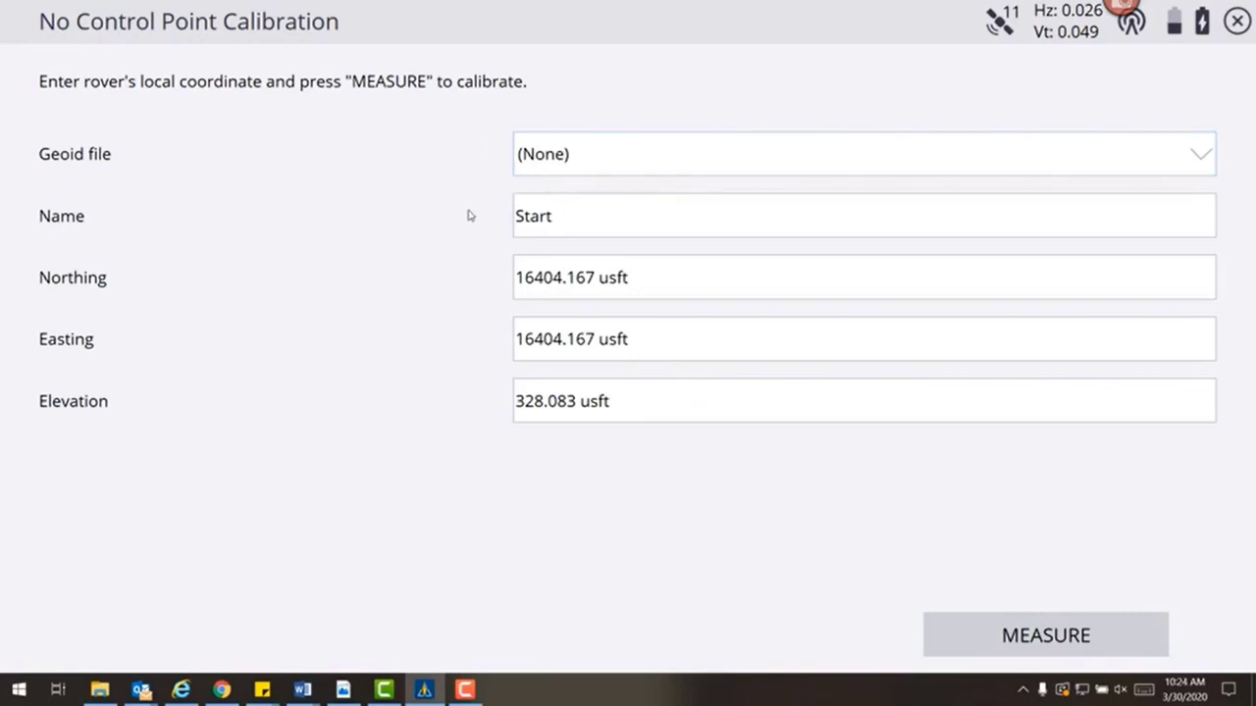
left_click(517, 231)
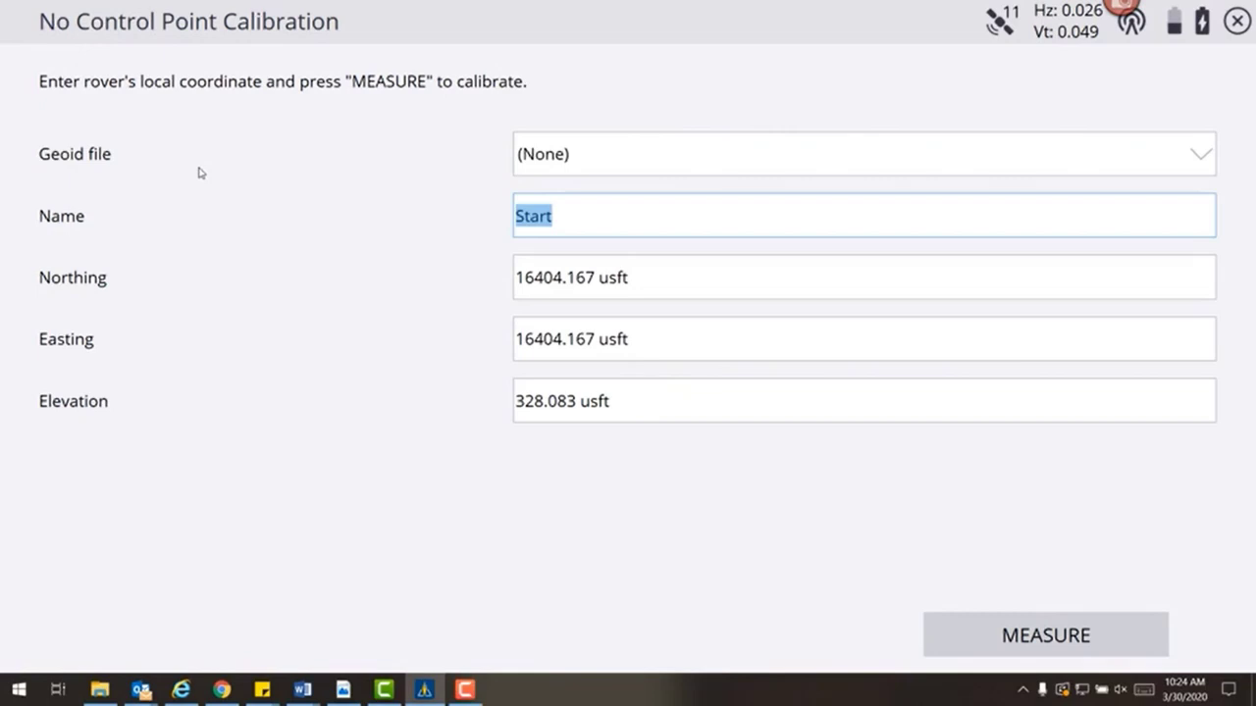
type("Hub1")
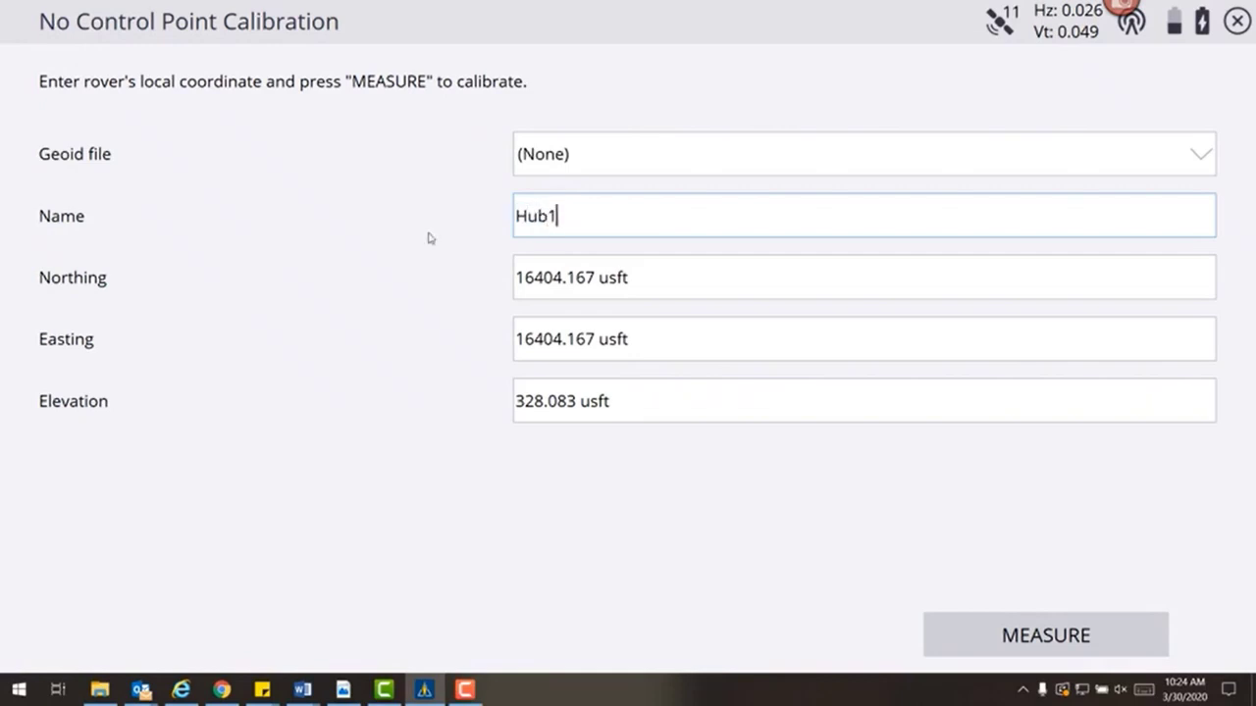
Step: Set Hub1's local coordinates to northing 5000, easting 1000 and elevation 100
left_click(636, 278)
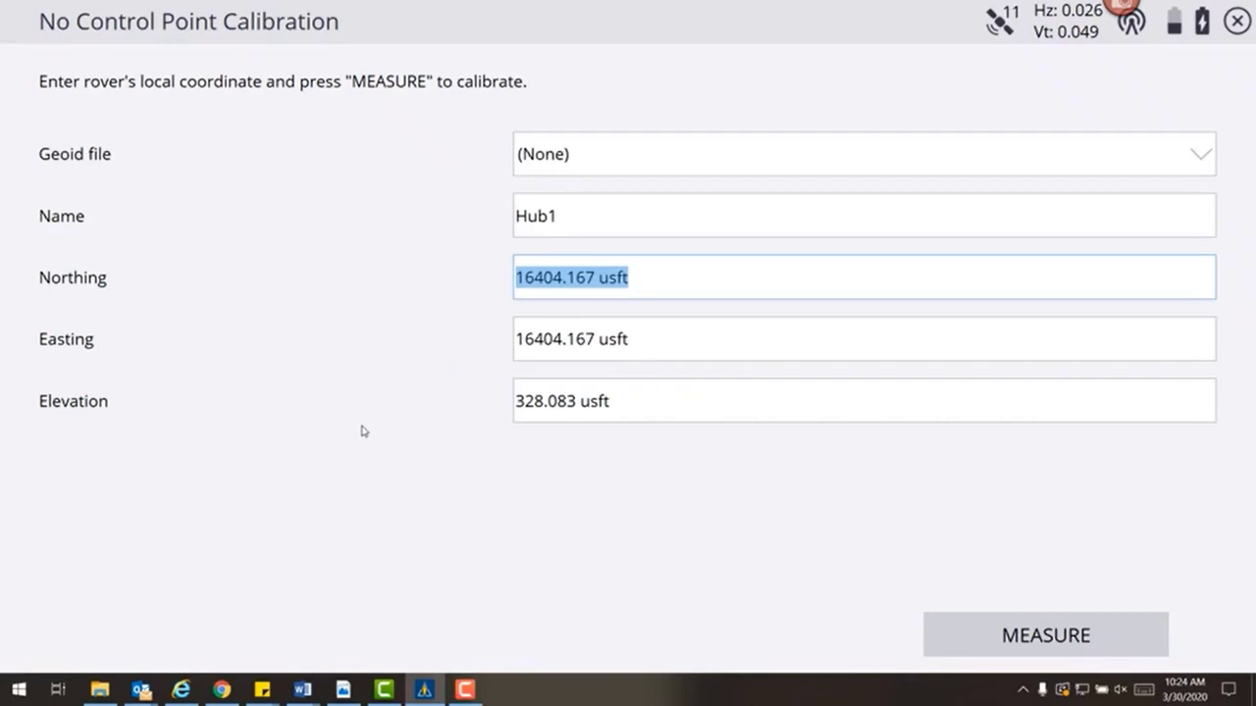
type("5000")
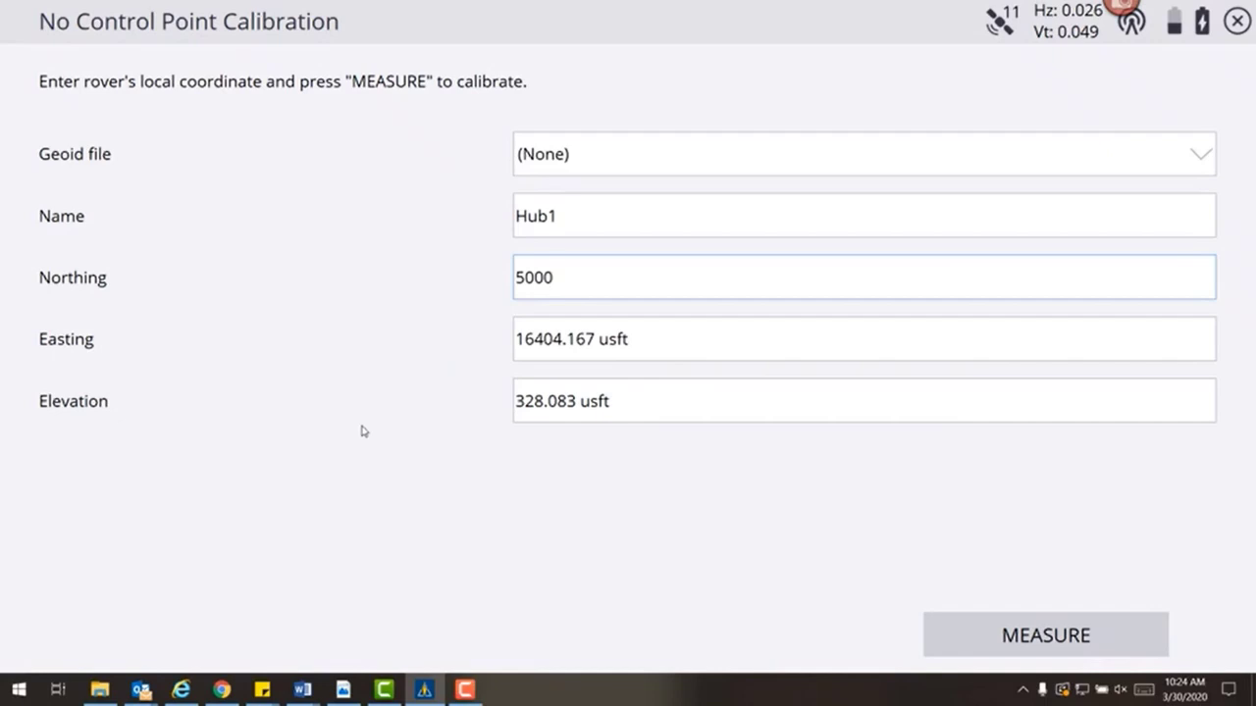
key("Tab")
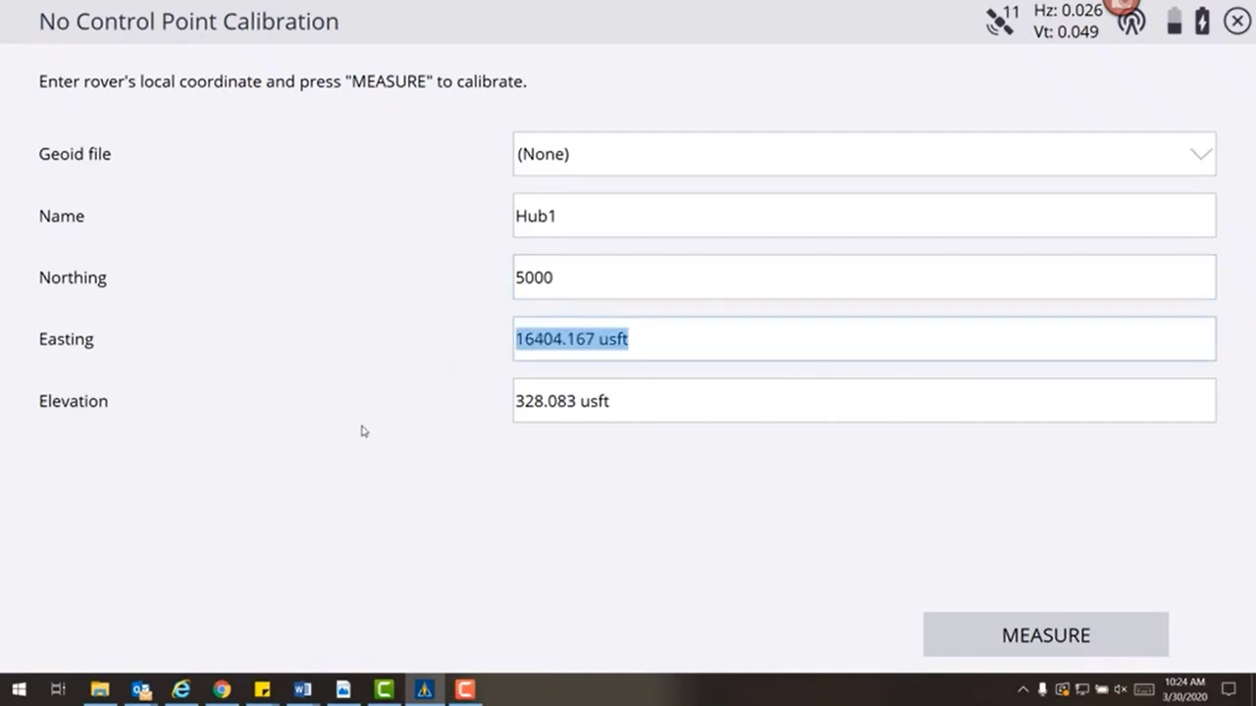
type("1000")
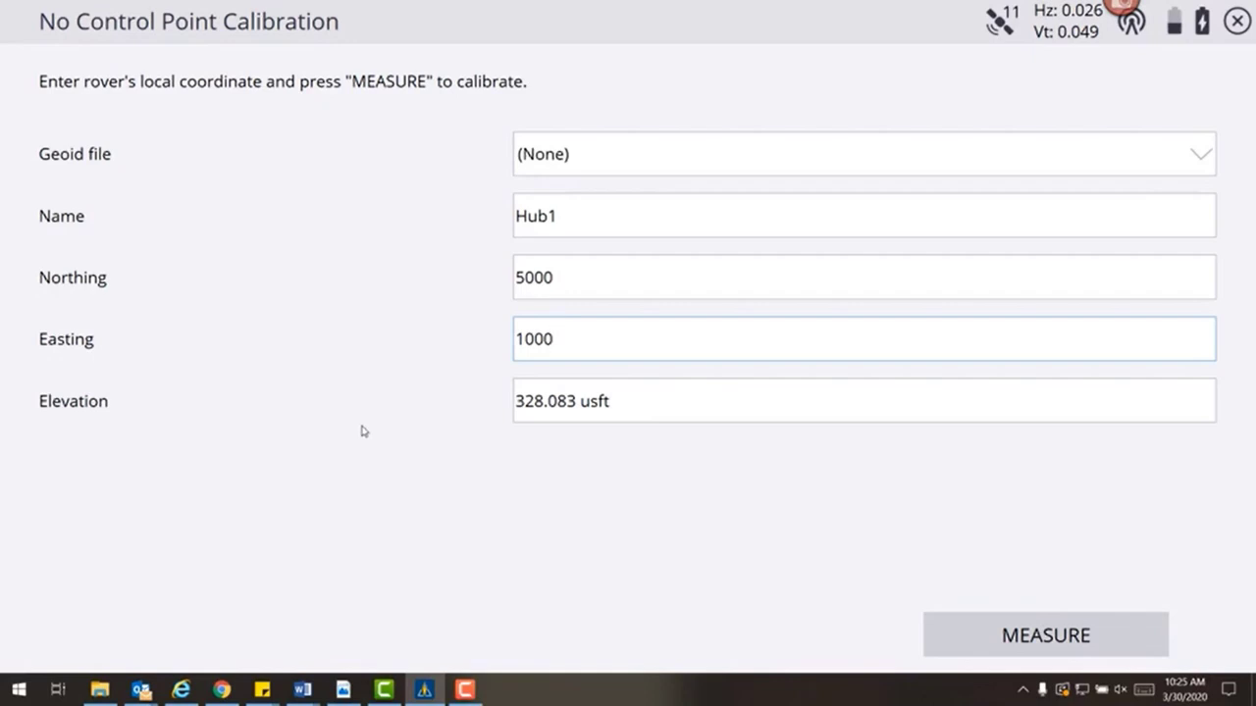
left_click(608, 403)
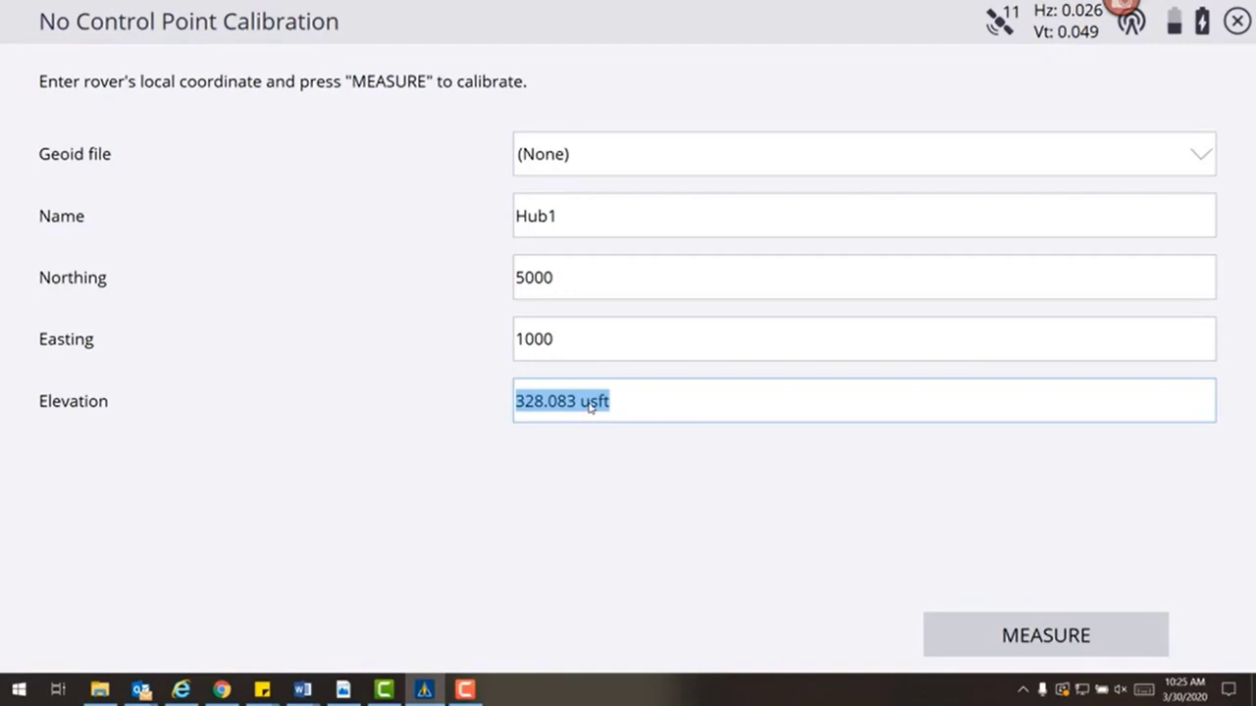
type("100")
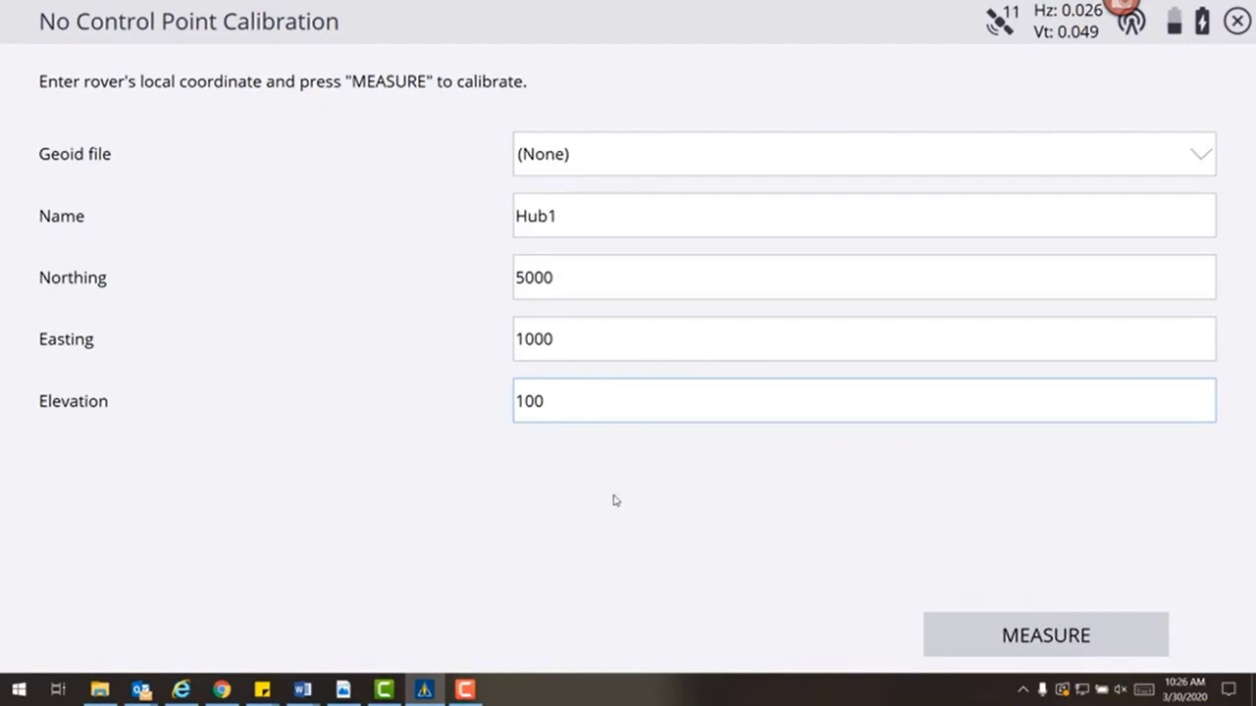
Step: Measure the calibration point from Bottom of Quick Release with a minimum measuring time of 60 seconds, and save the base station location as a control point
left_click(971, 636)
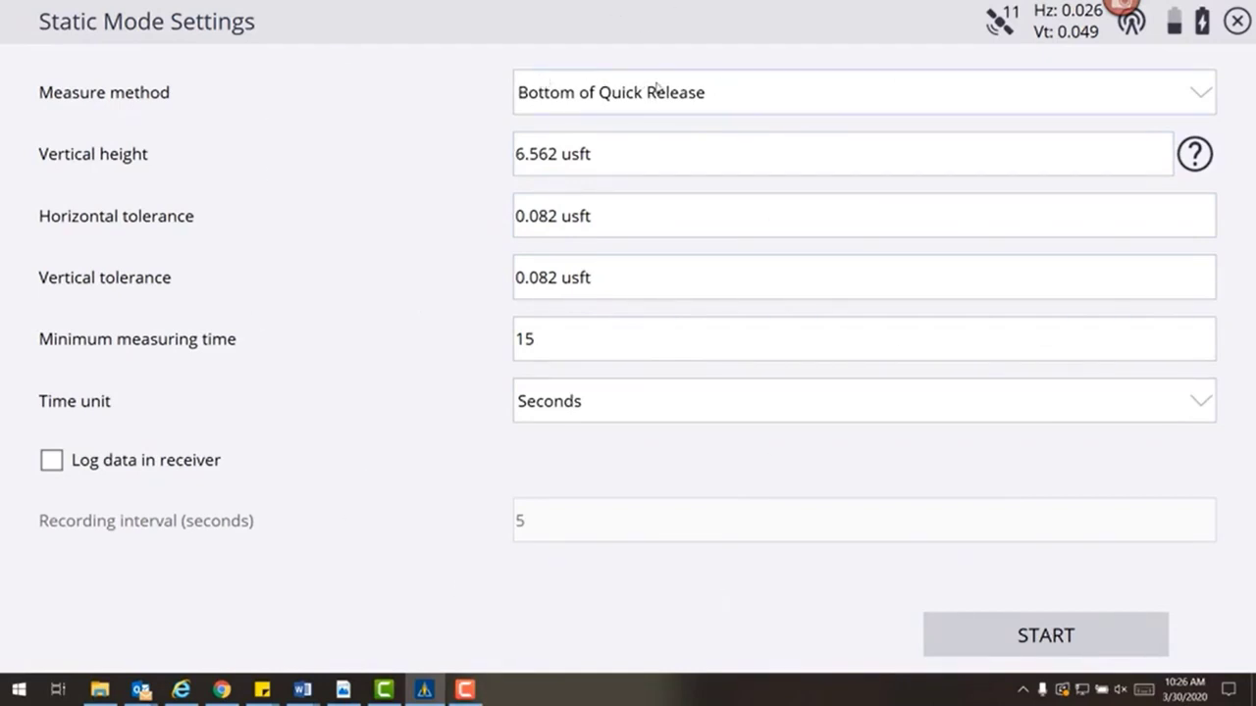
left_click(606, 98)
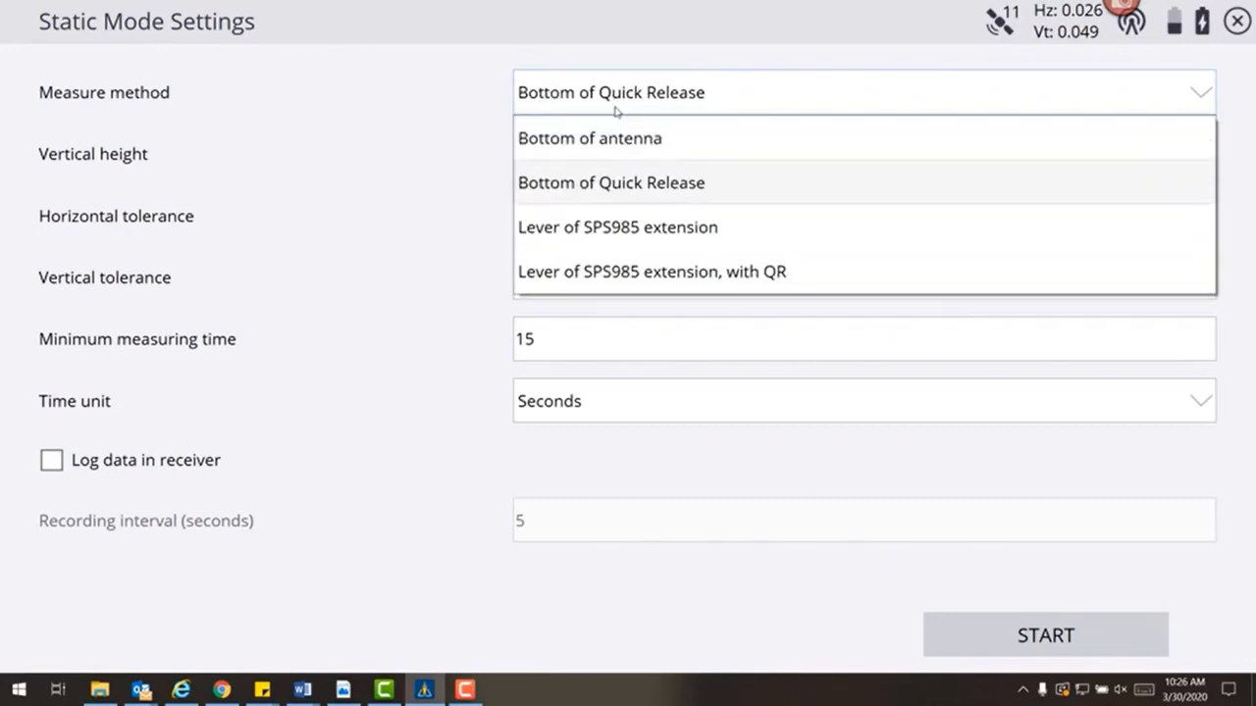
left_click(695, 187)
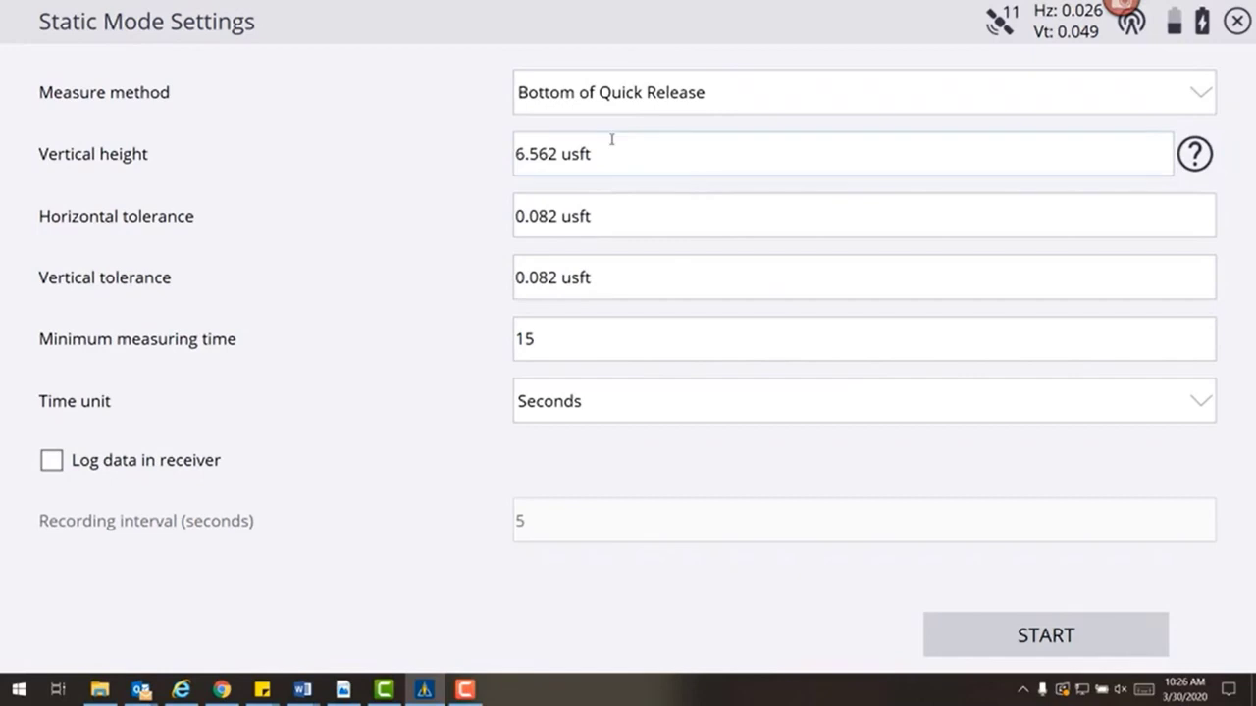
left_click(575, 342)
type("60")
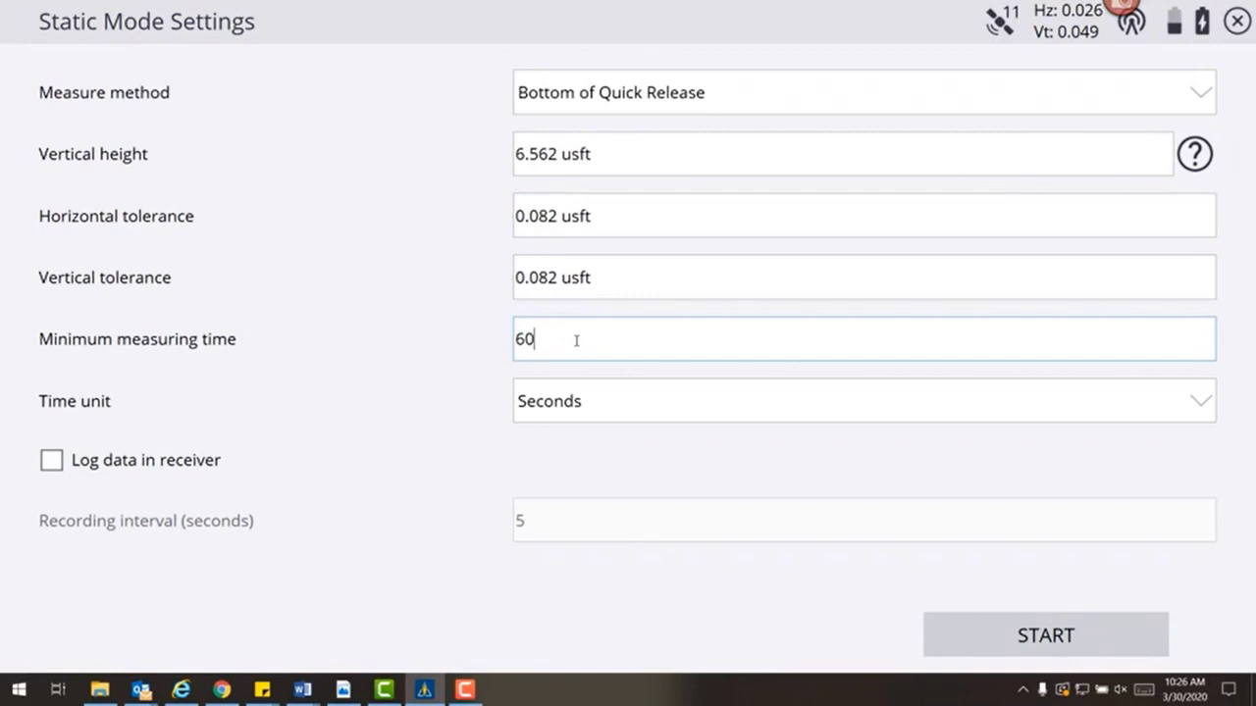
left_click(1072, 637)
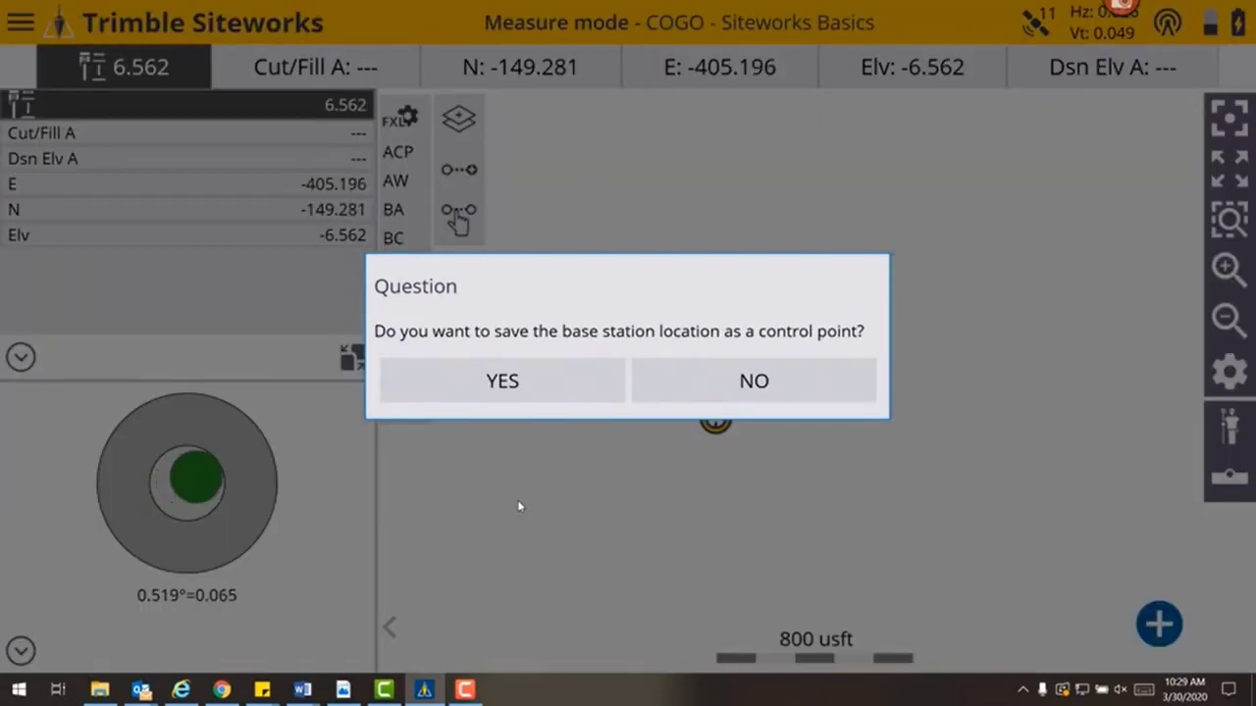
left_click(522, 385)
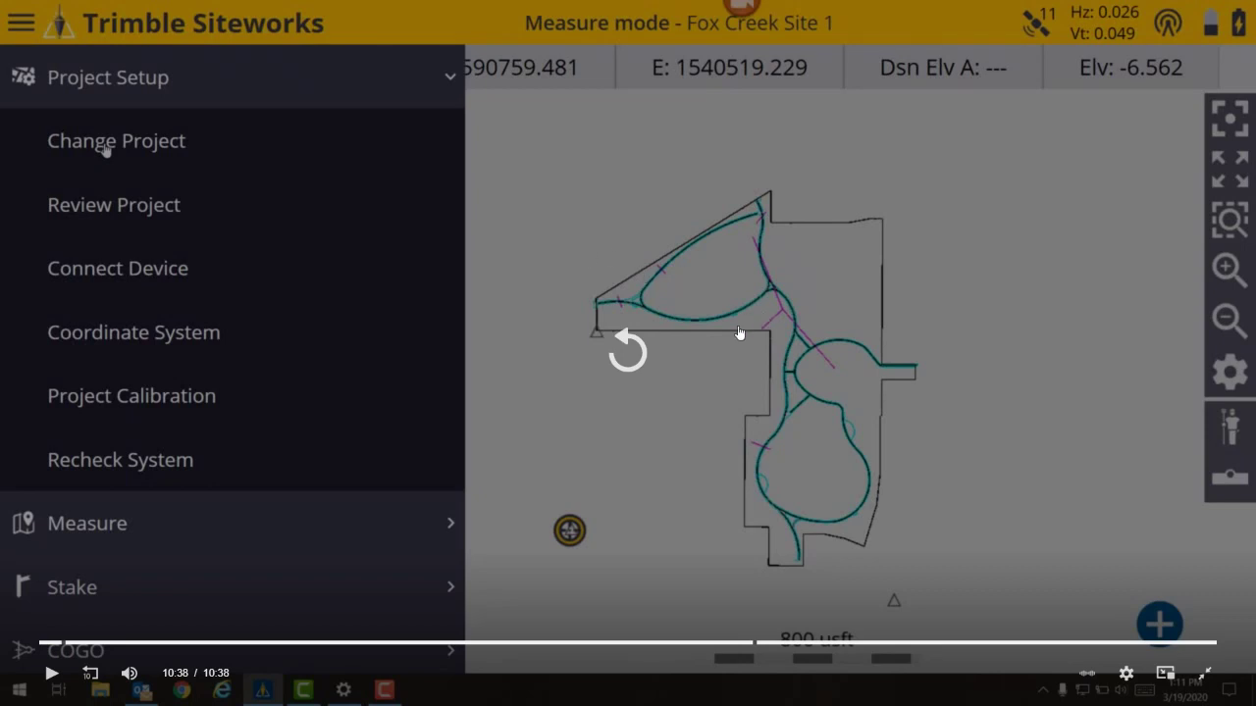
Step: Switch back to the PowerPoint slide show, advance to the Project Calibration slide and reveal its first requirement
key("alt+Tab")
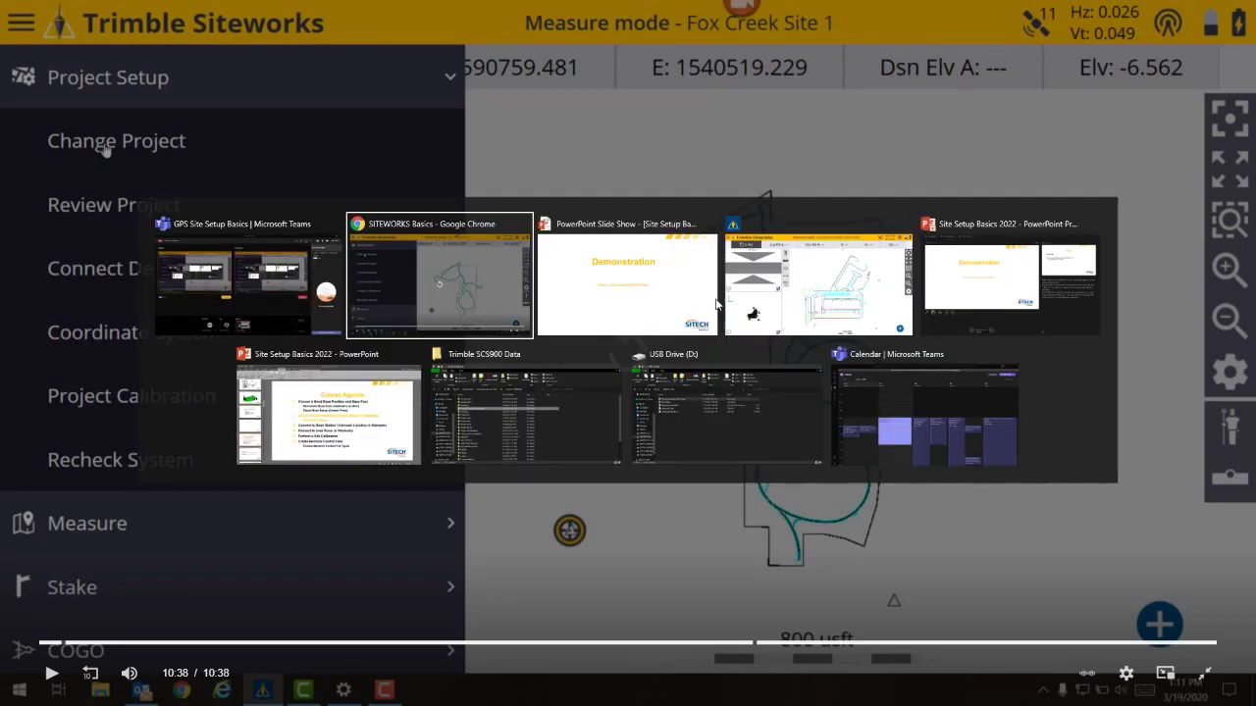
left_click(669, 296)
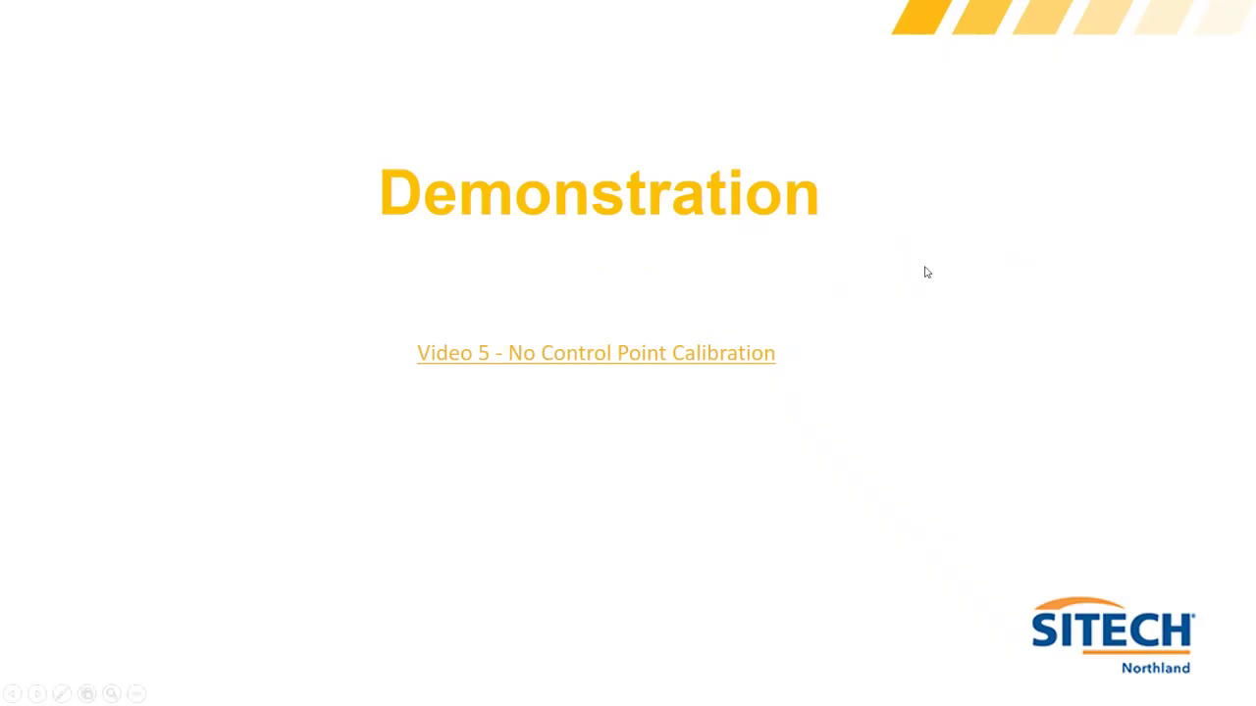
left_click(927, 272)
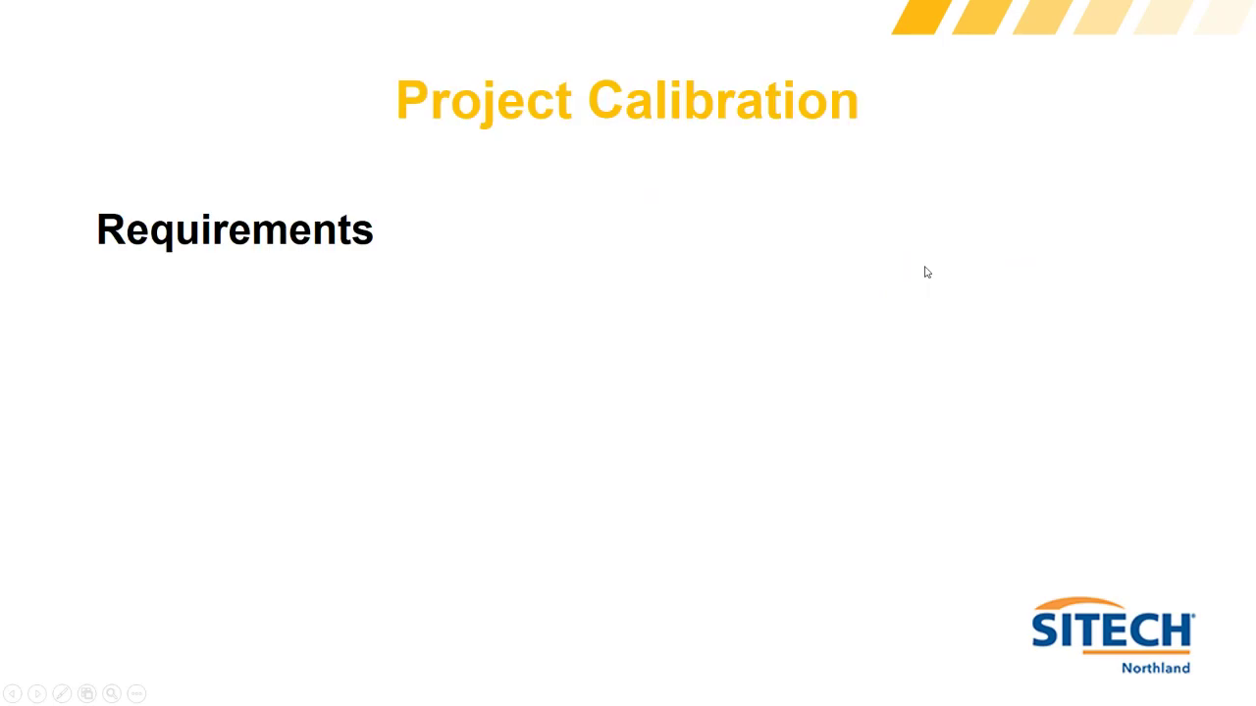
key("Right")
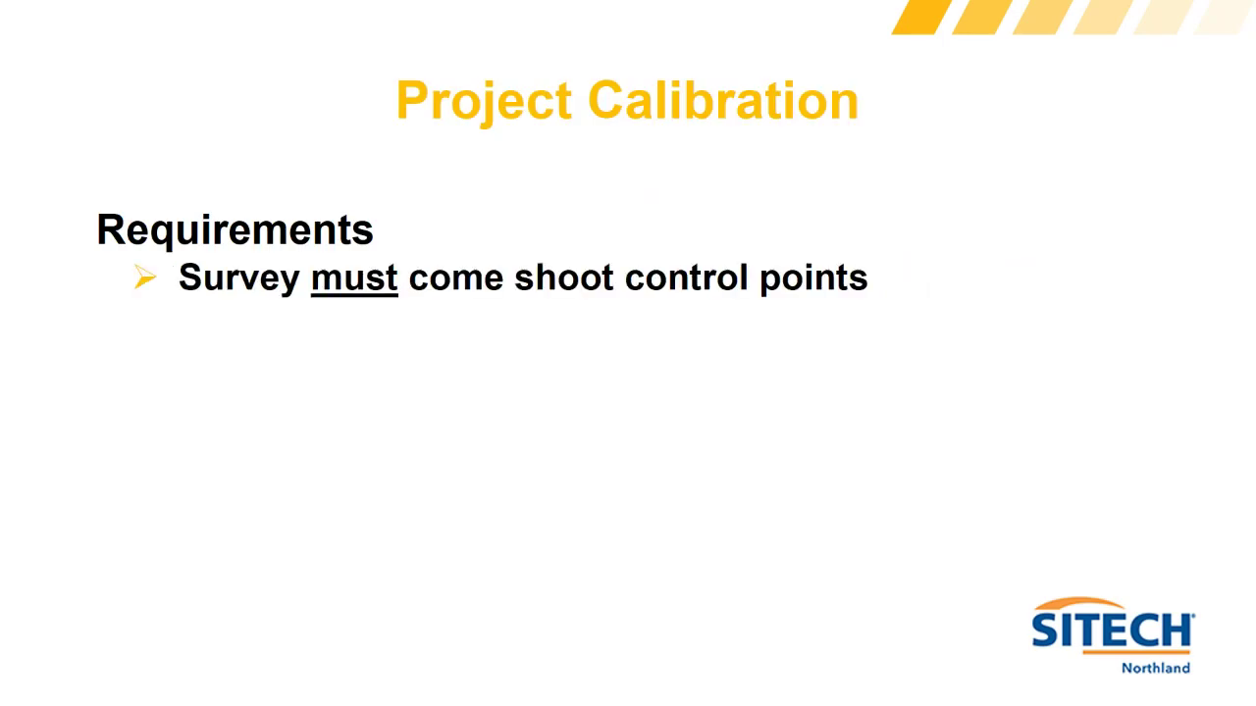
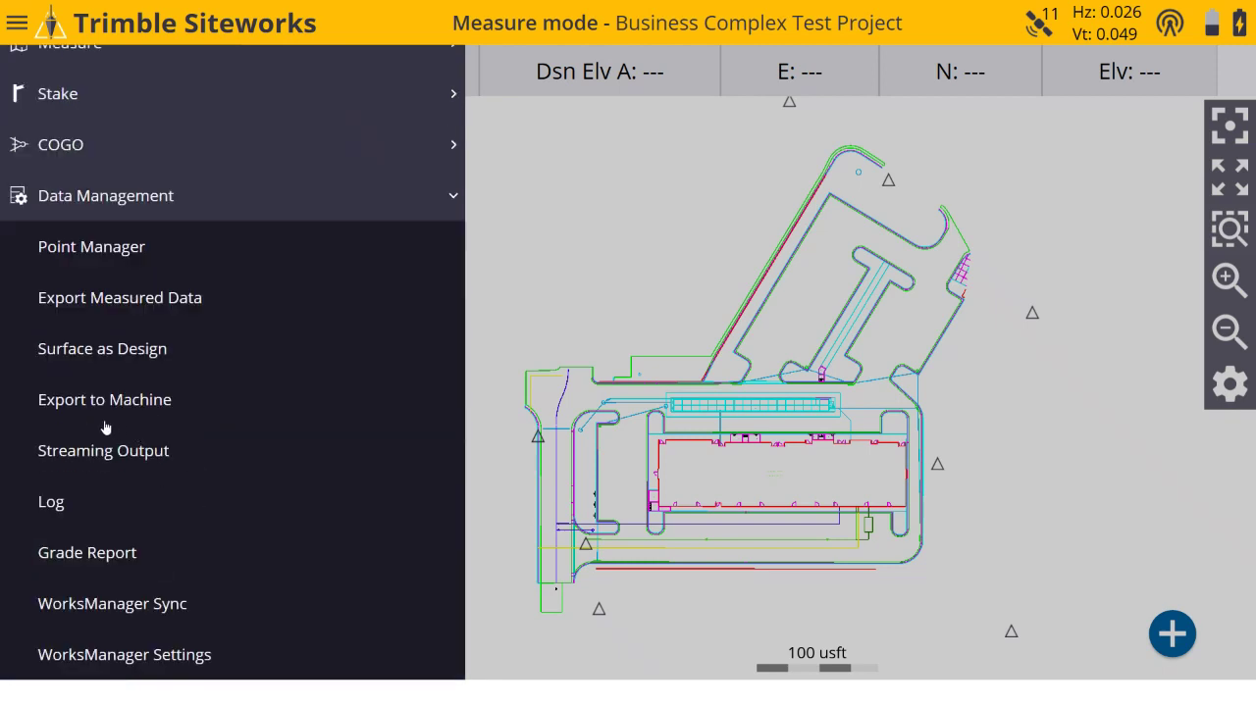
Step: Export the active design Complex FG of the Business Complex Test Project to machine for the Earthworks control device
left_click(70, 408)
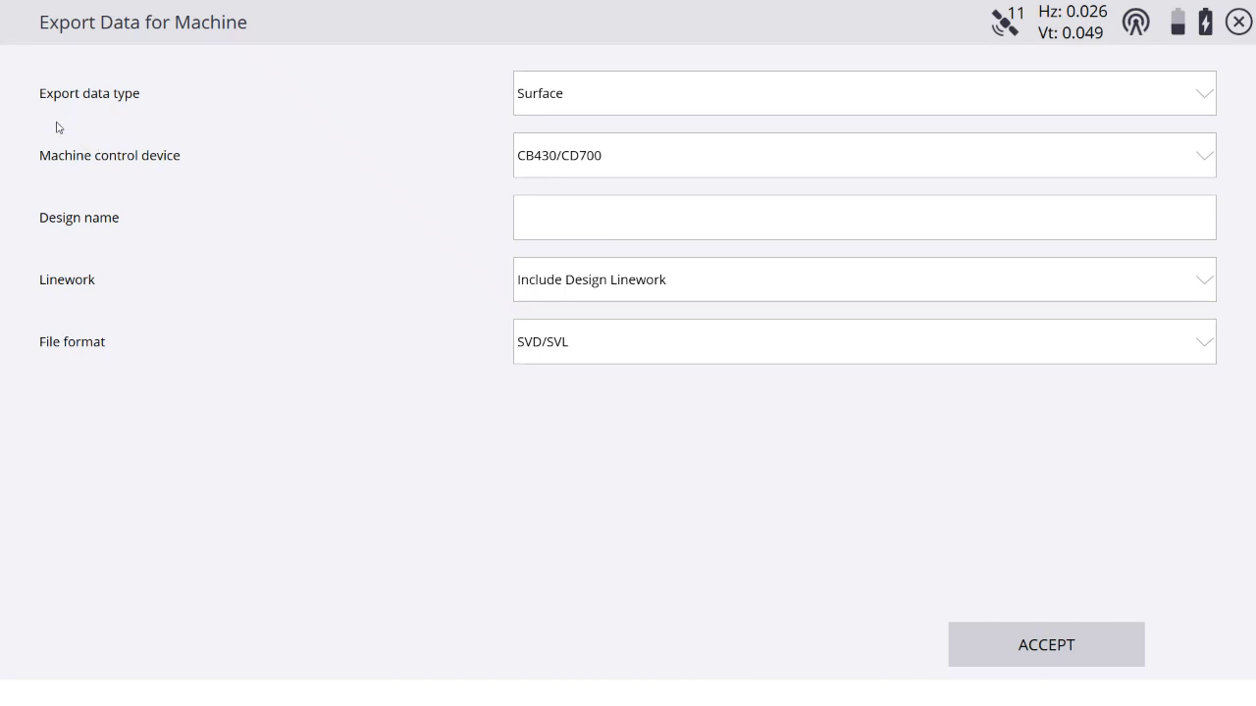
left_click(608, 108)
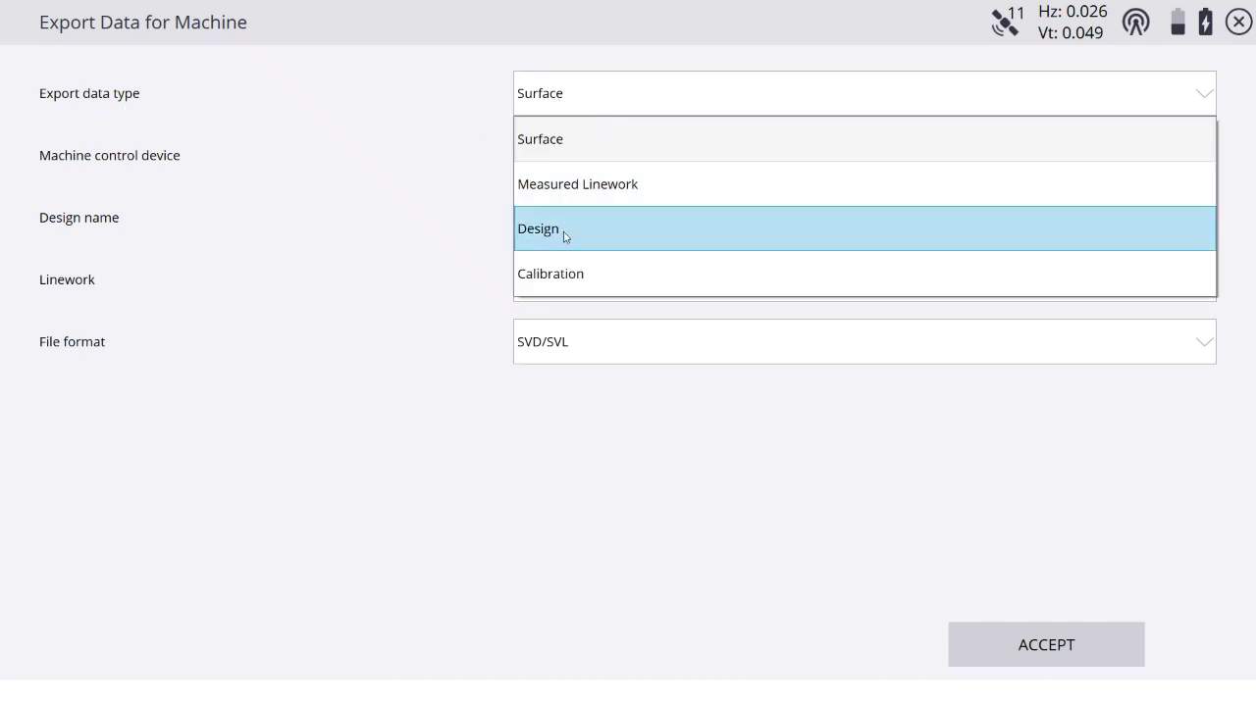
left_click(565, 236)
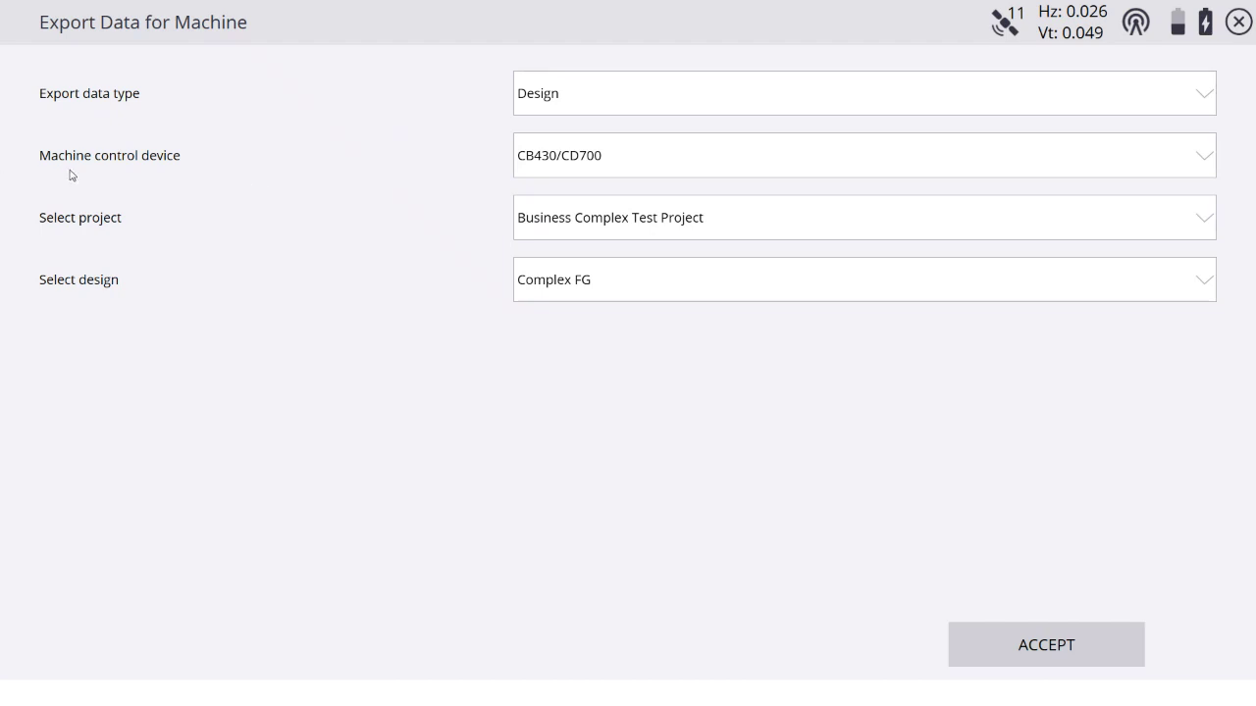
left_click(676, 165)
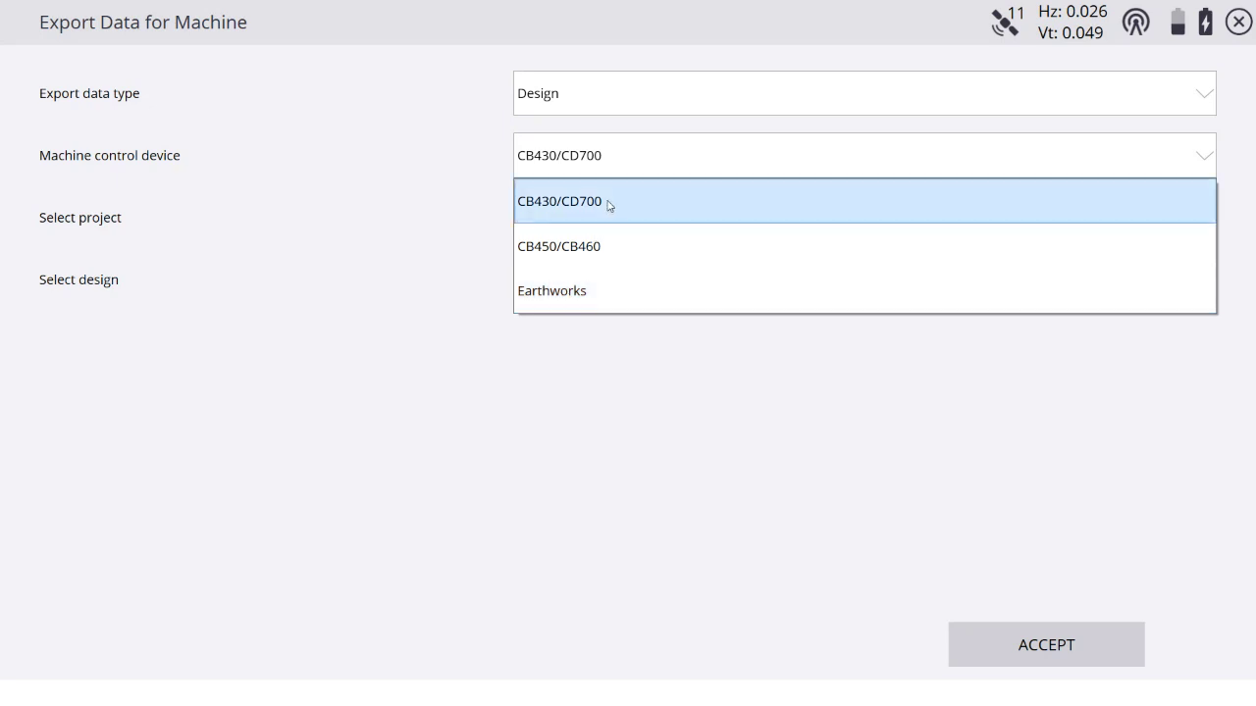
left_click(577, 304)
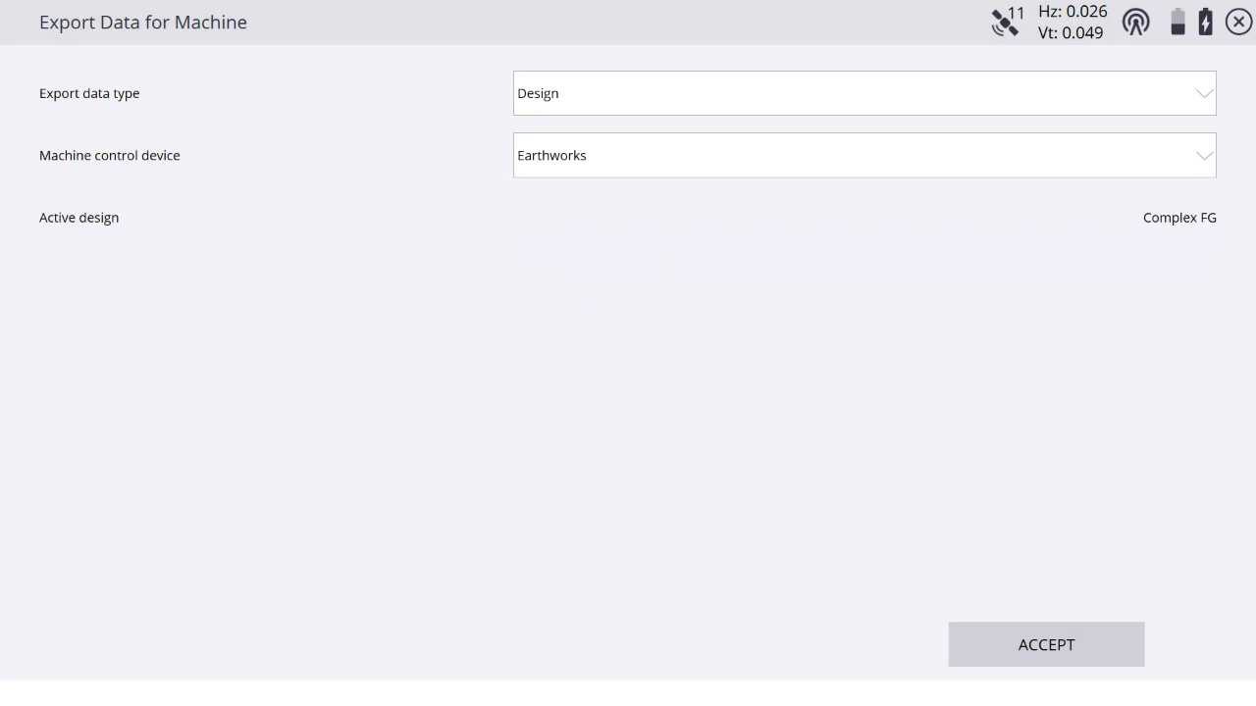
left_click(1075, 654)
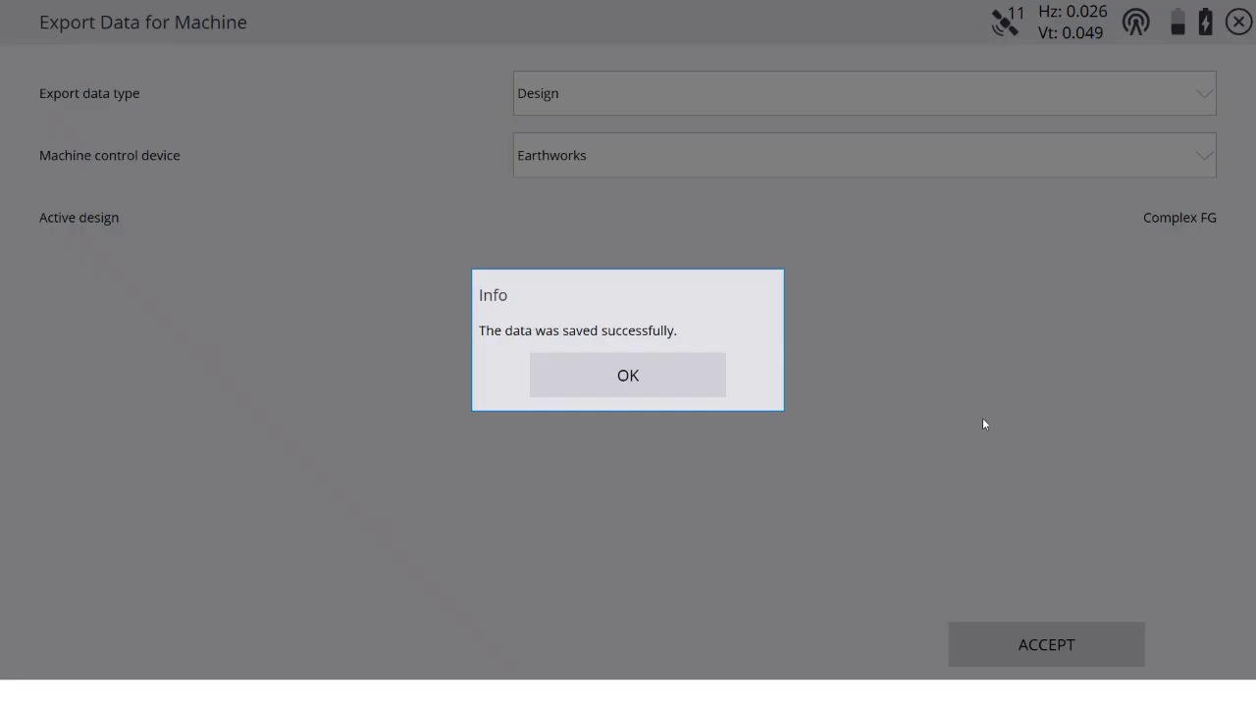
left_click(670, 384)
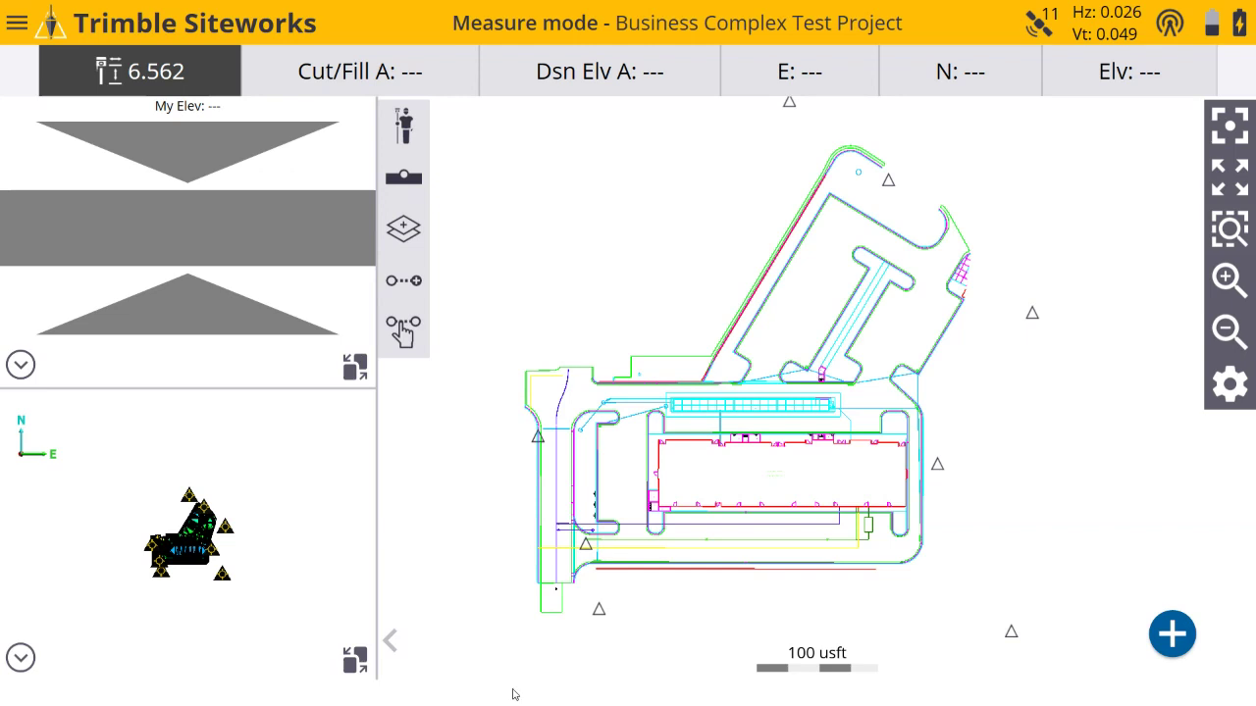
Step: Switch to File Explorer and open the Projects folder inside ProjectLibrary on USB Drive (D:) to examine the exported data
key("alt+Tab")
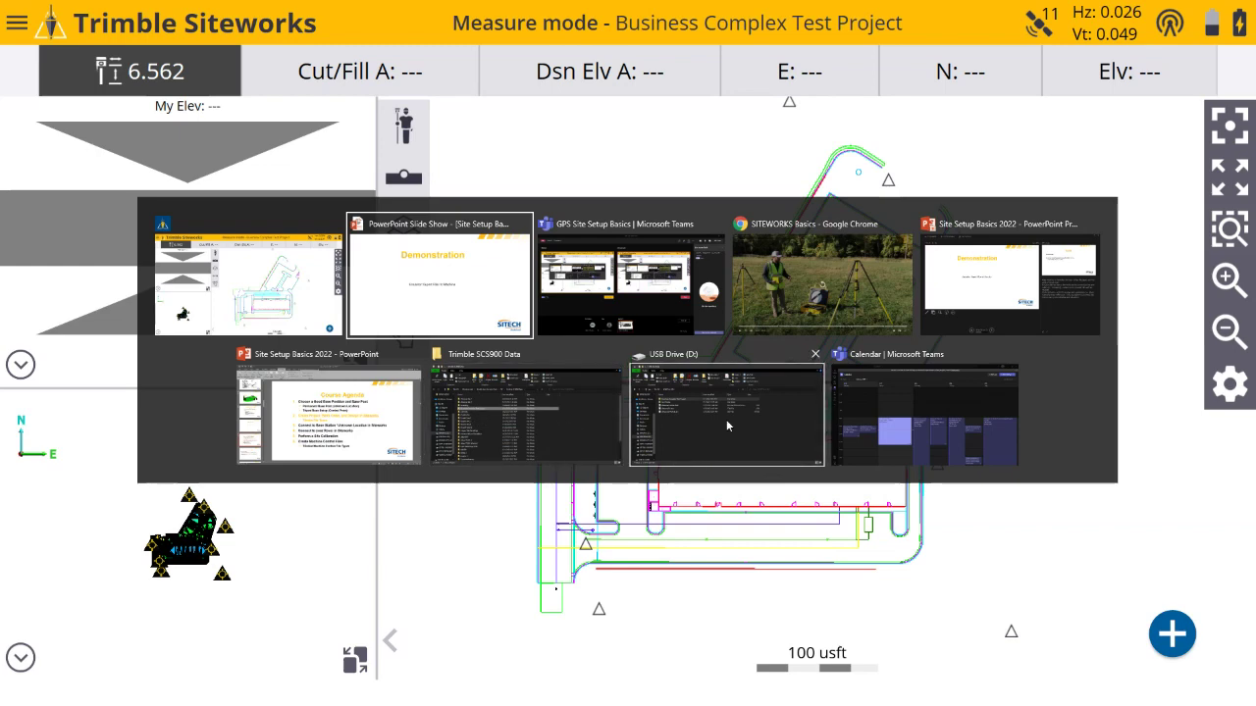
key("Escape")
key("alt+Tab")
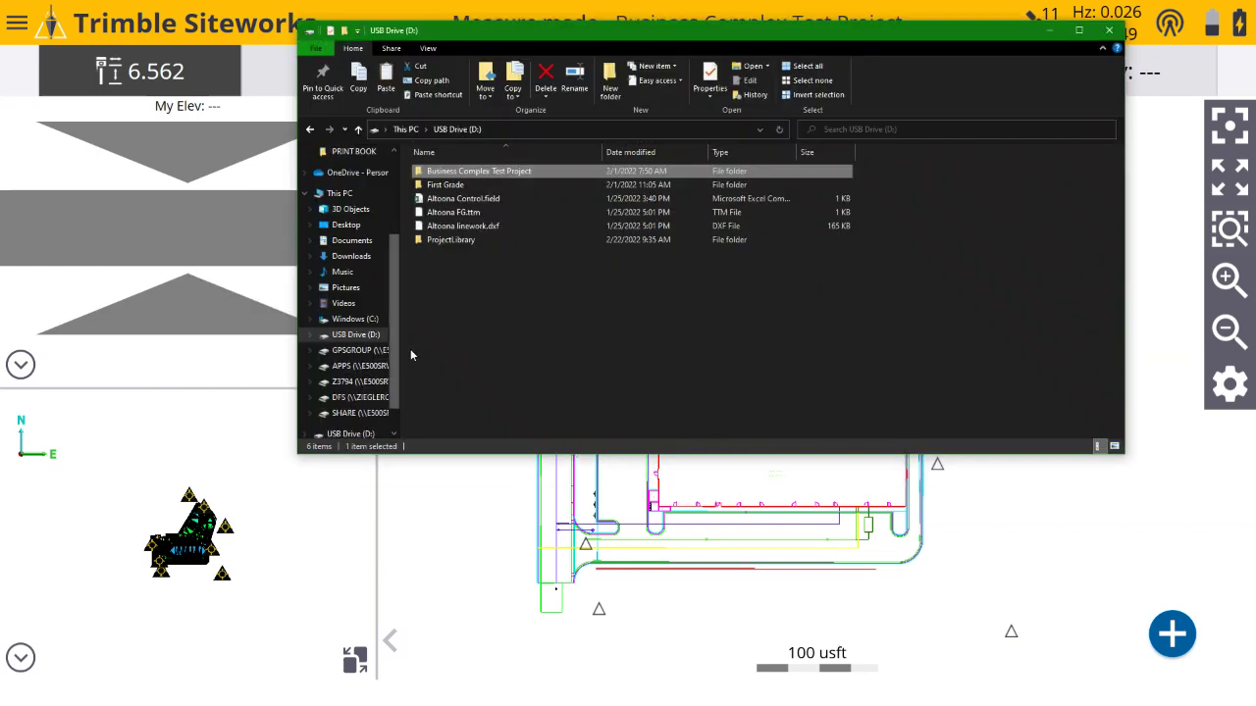
left_click(361, 320)
left_click(358, 334)
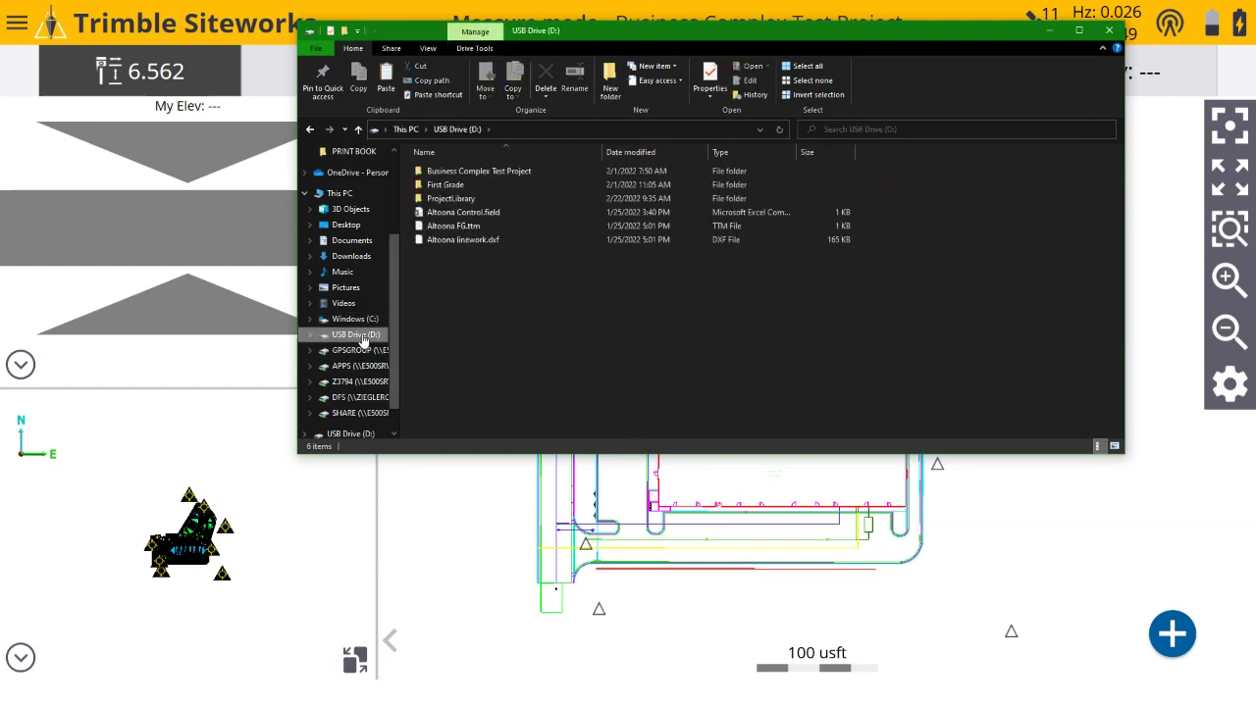
left_click(492, 200)
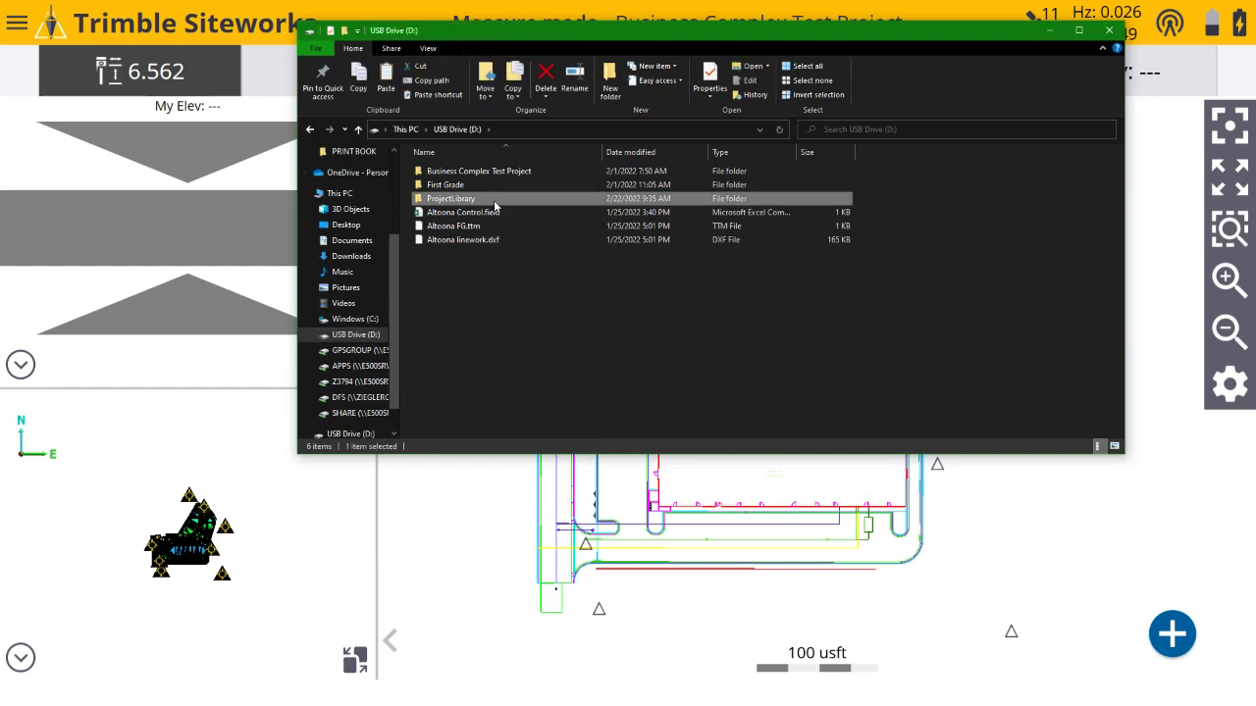
double_click(494, 199)
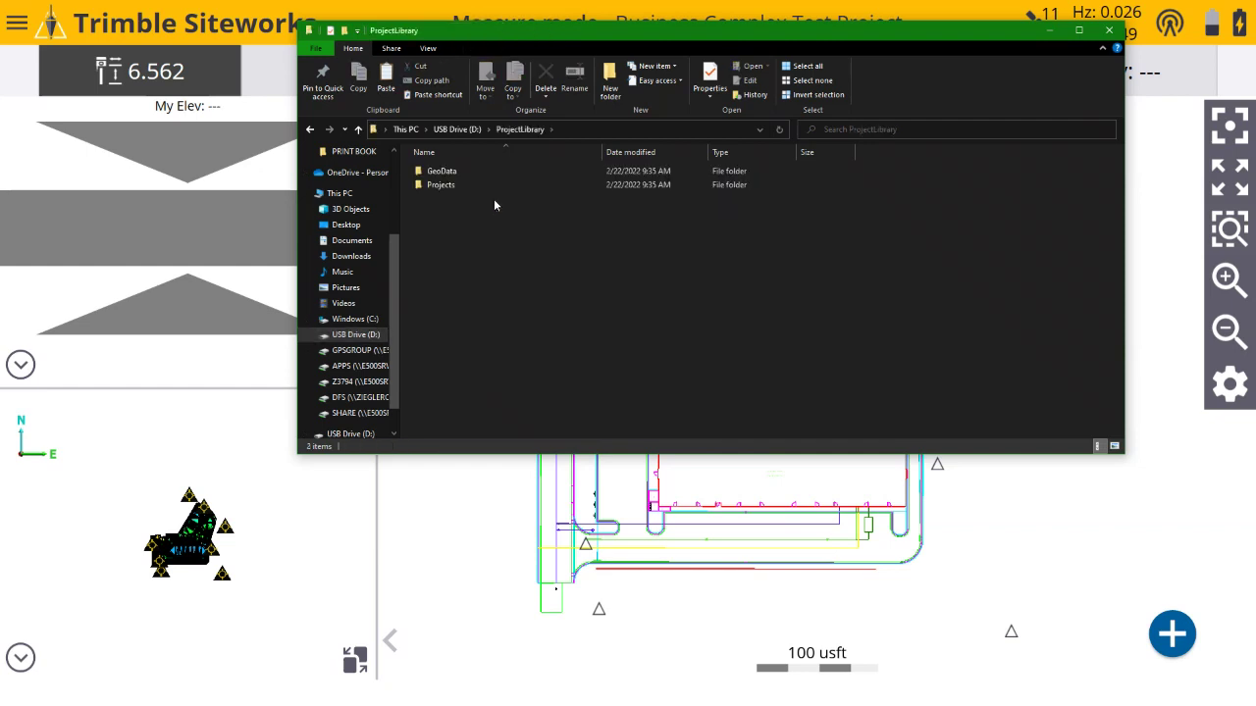
double_click(451, 185)
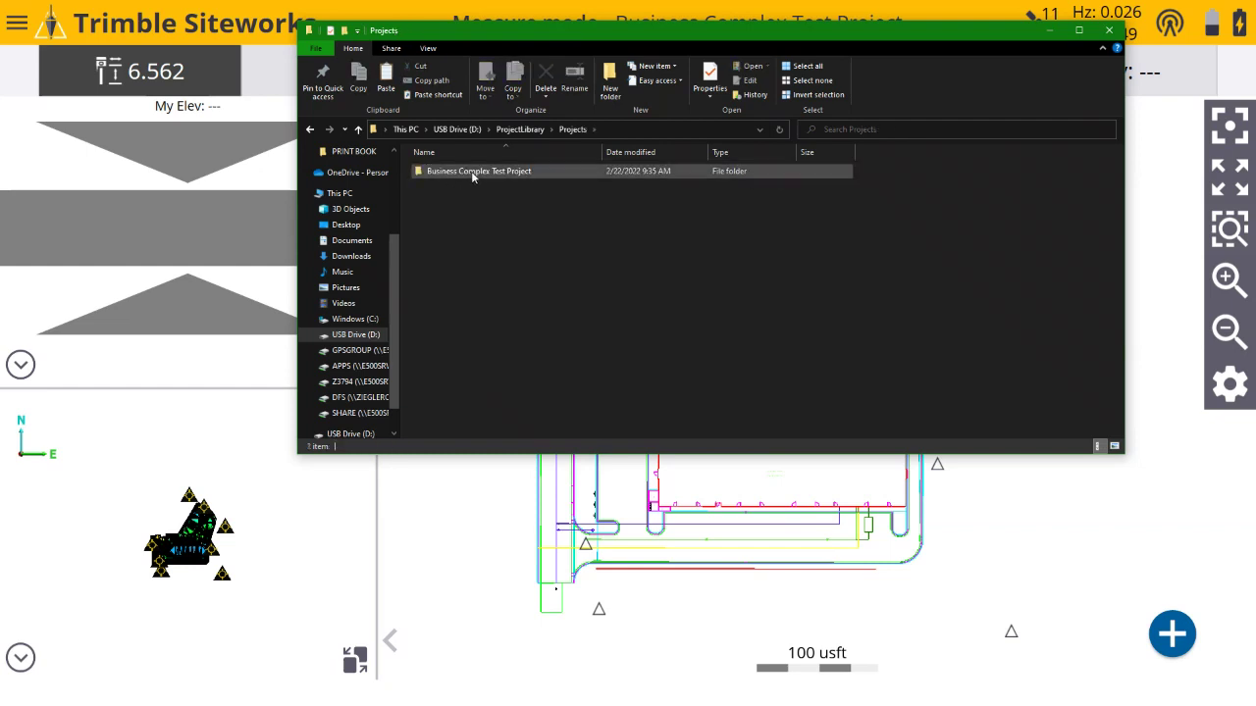
Step: Examine the OfficeData folder of the exported Business Complex Test Project, and minimize File Explorer to return to Trimble Siteworks
double_click(478, 172)
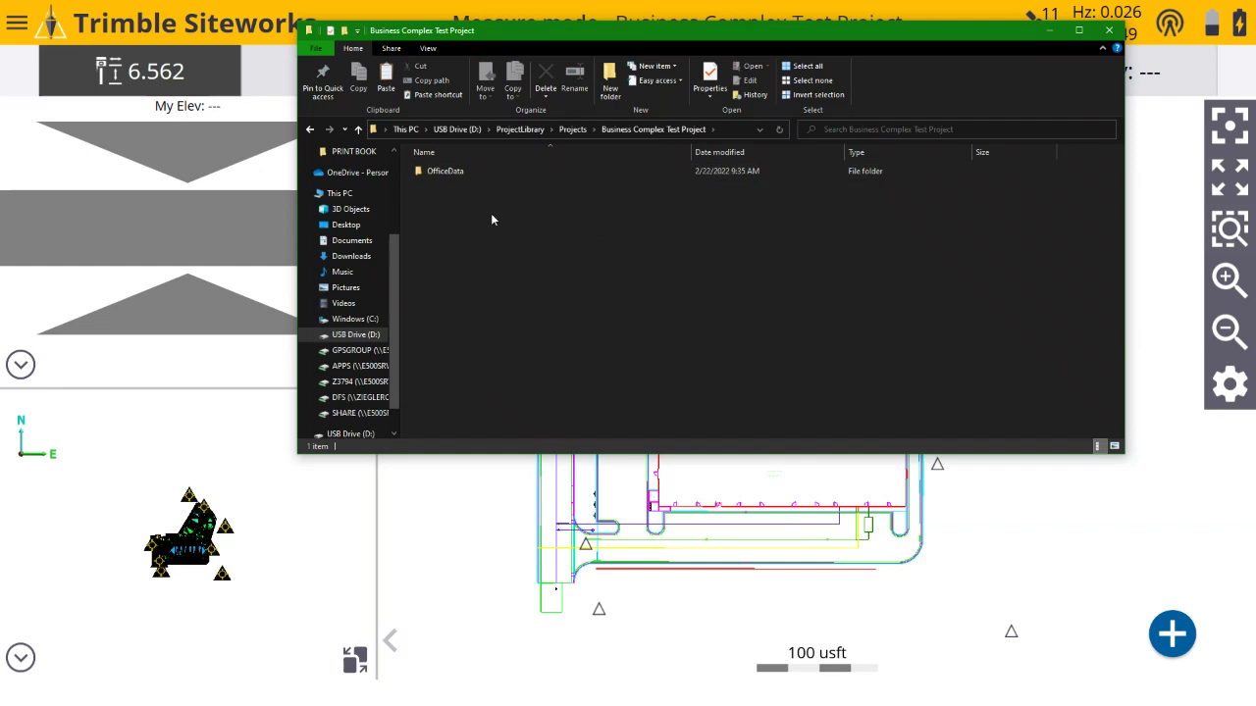
double_click(461, 174)
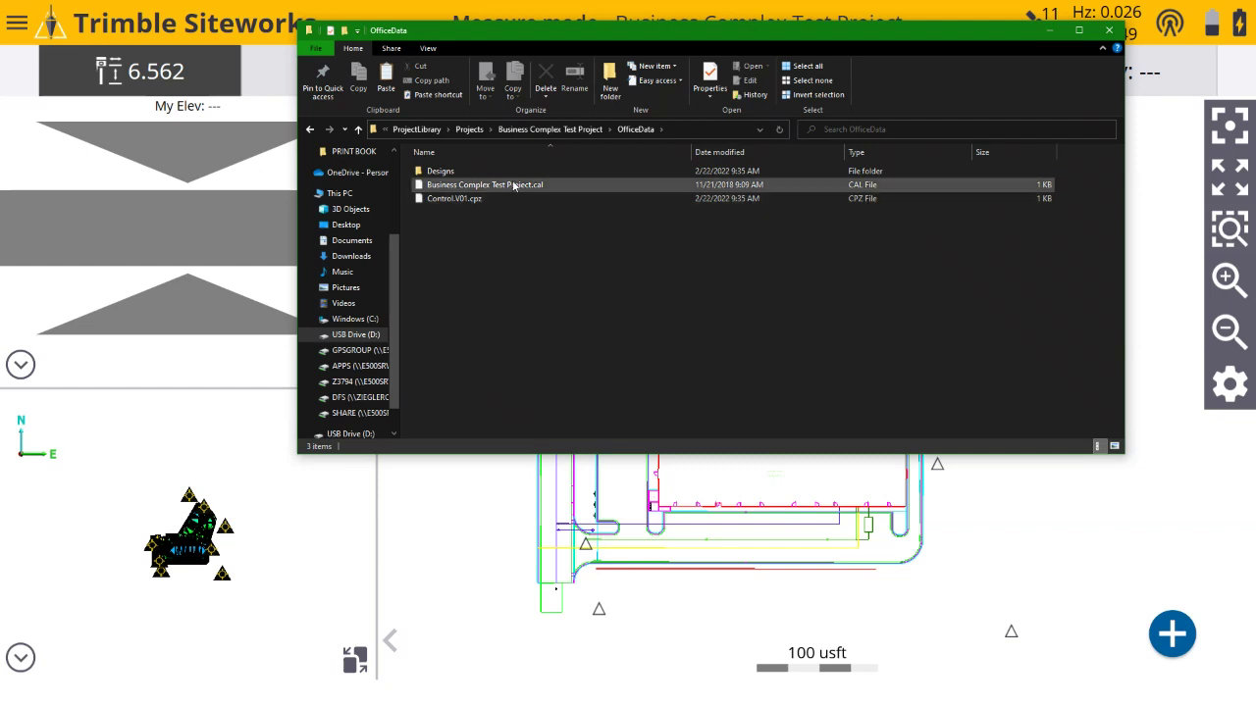
left_click(1050, 31)
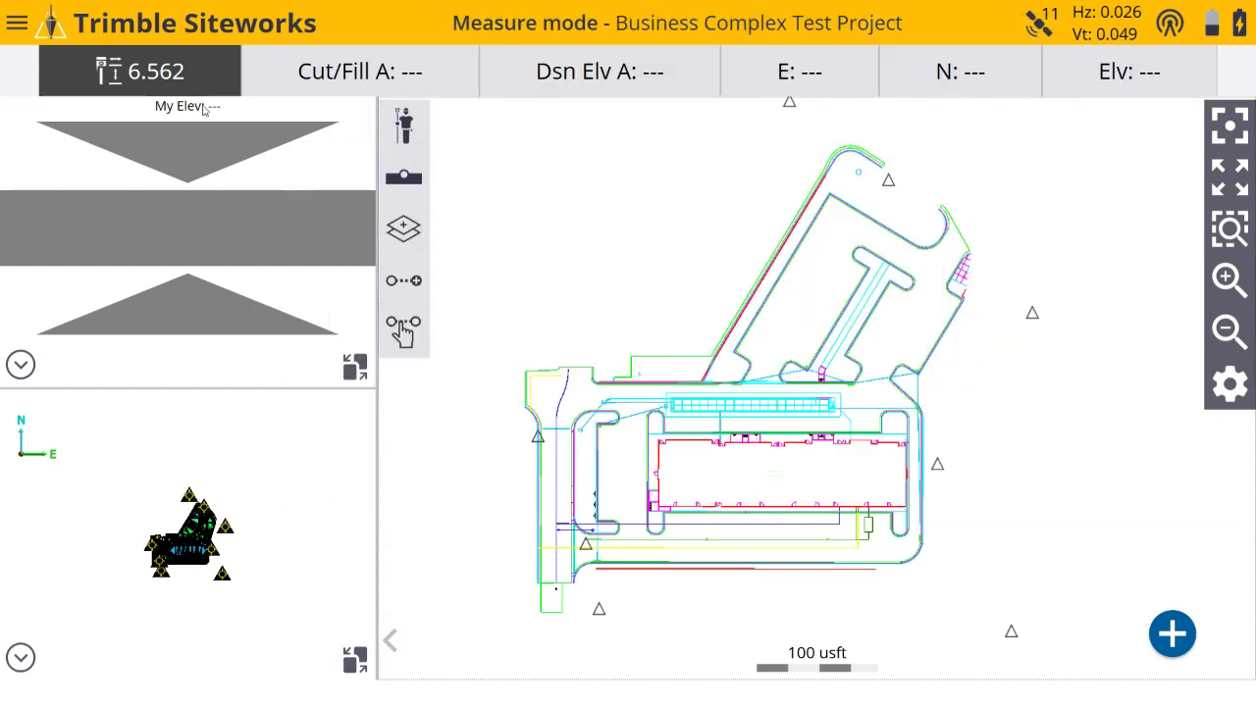
Step: Export the Complex FG design of the Business Complex Test Project to machine for the CB450/CB460 control device
left_click(16, 26)
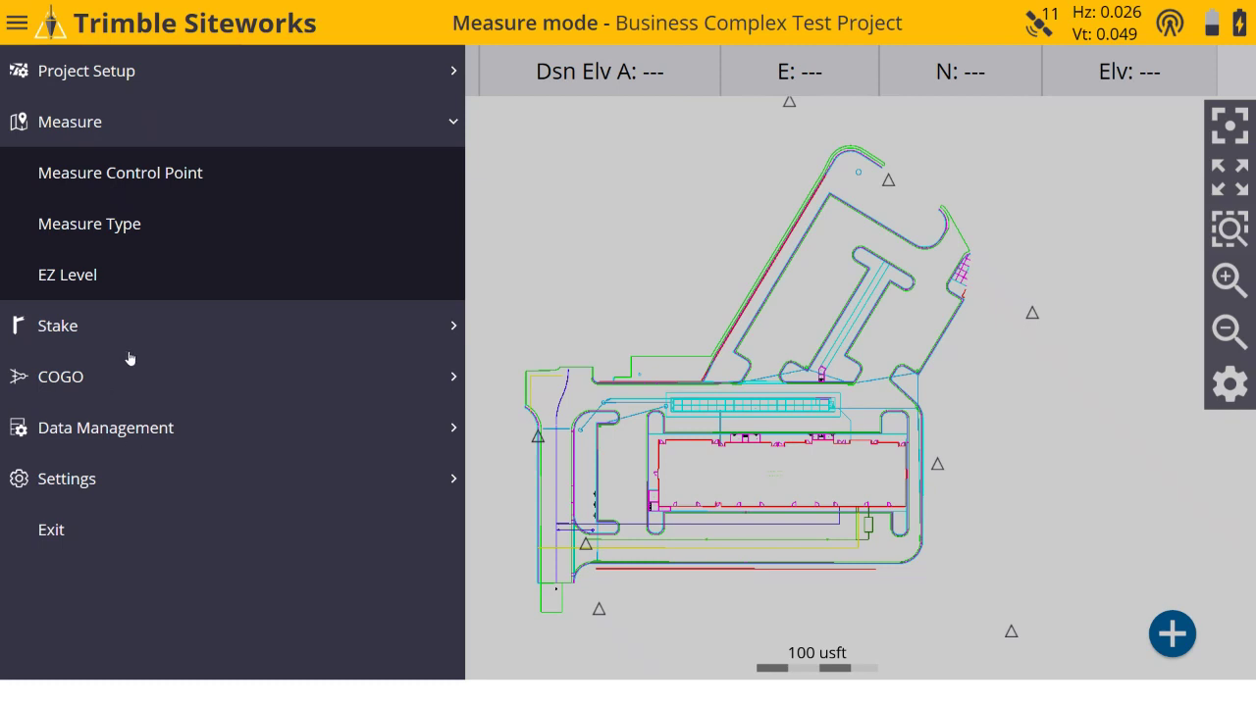
left_click(169, 438)
scroll(213, 443, "down", 1)
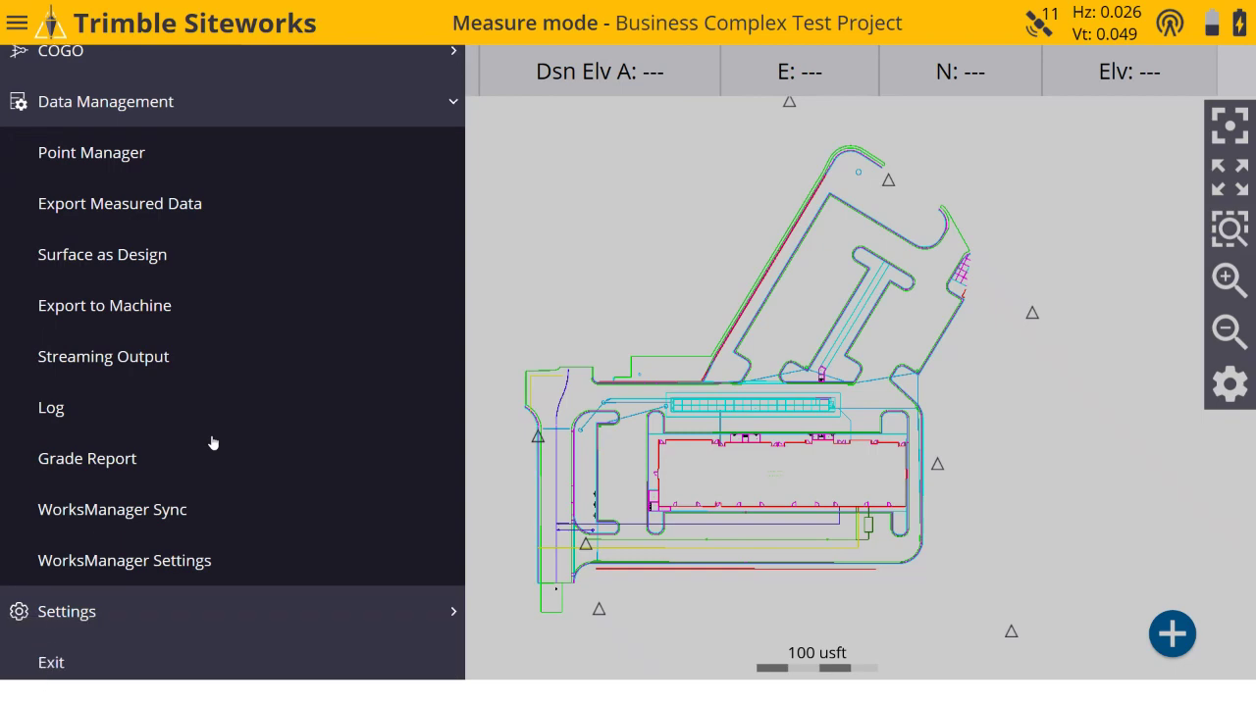
left_click(138, 312)
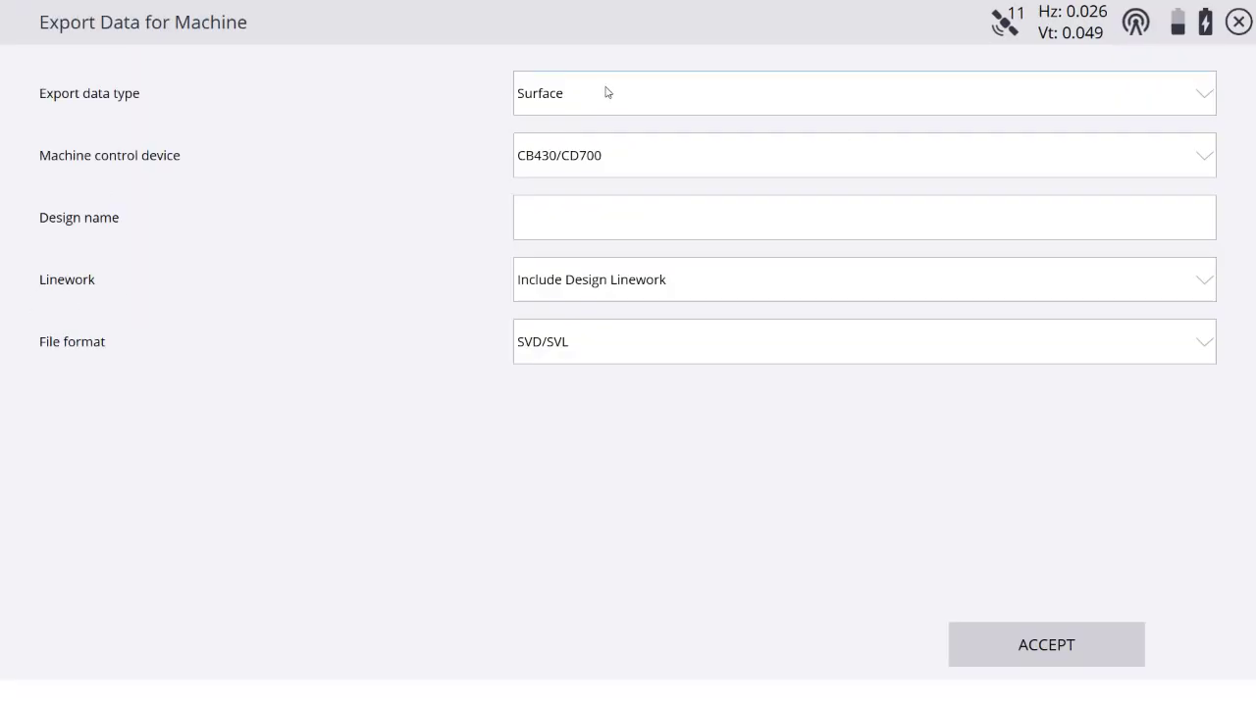
left_click(585, 96)
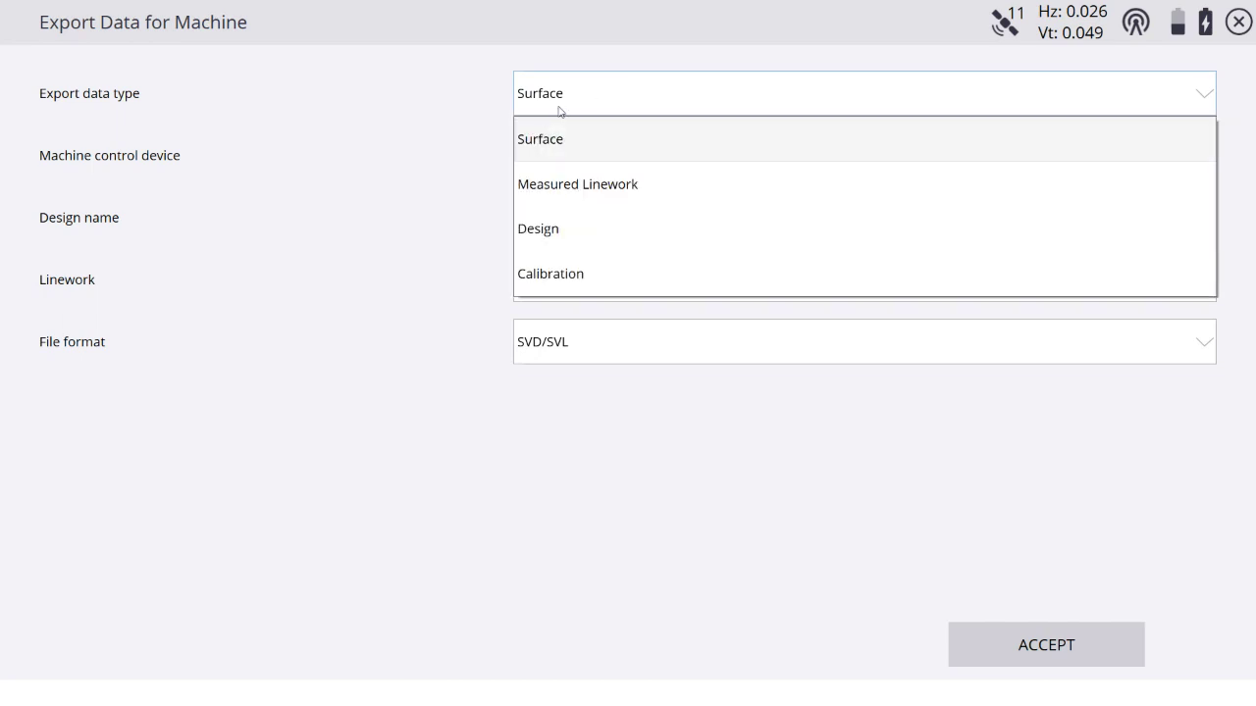
left_click(551, 232)
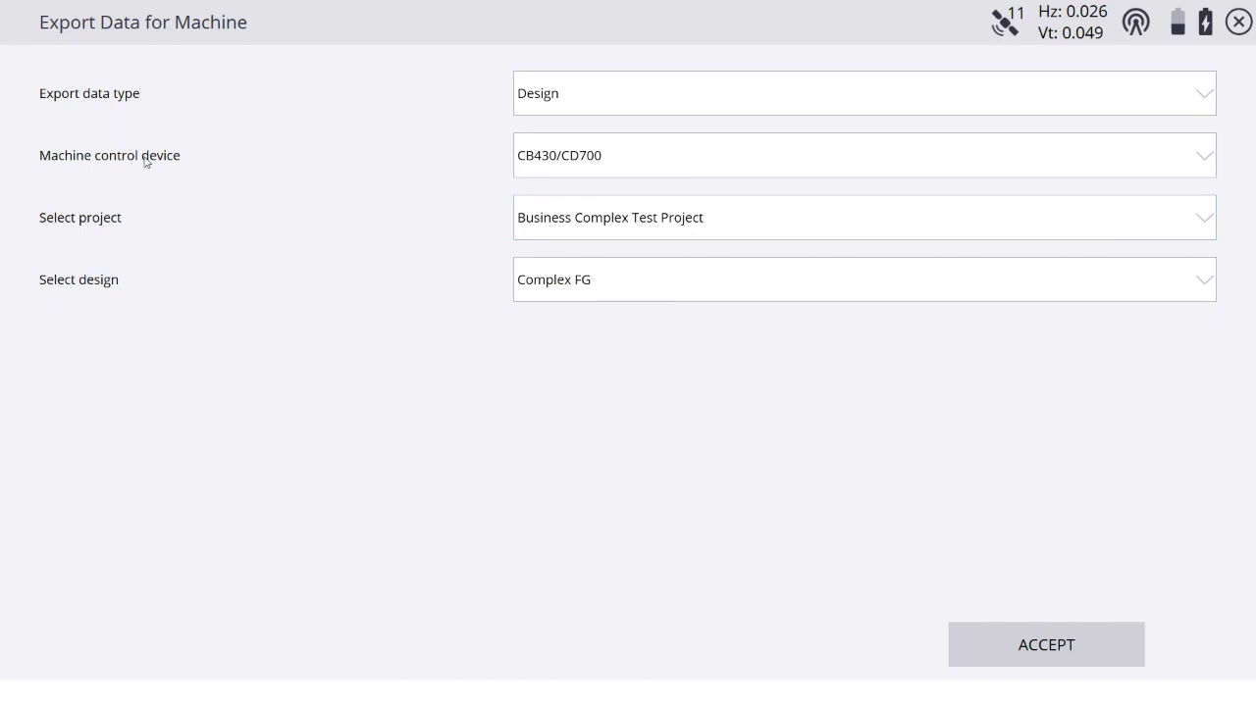
left_click(619, 169)
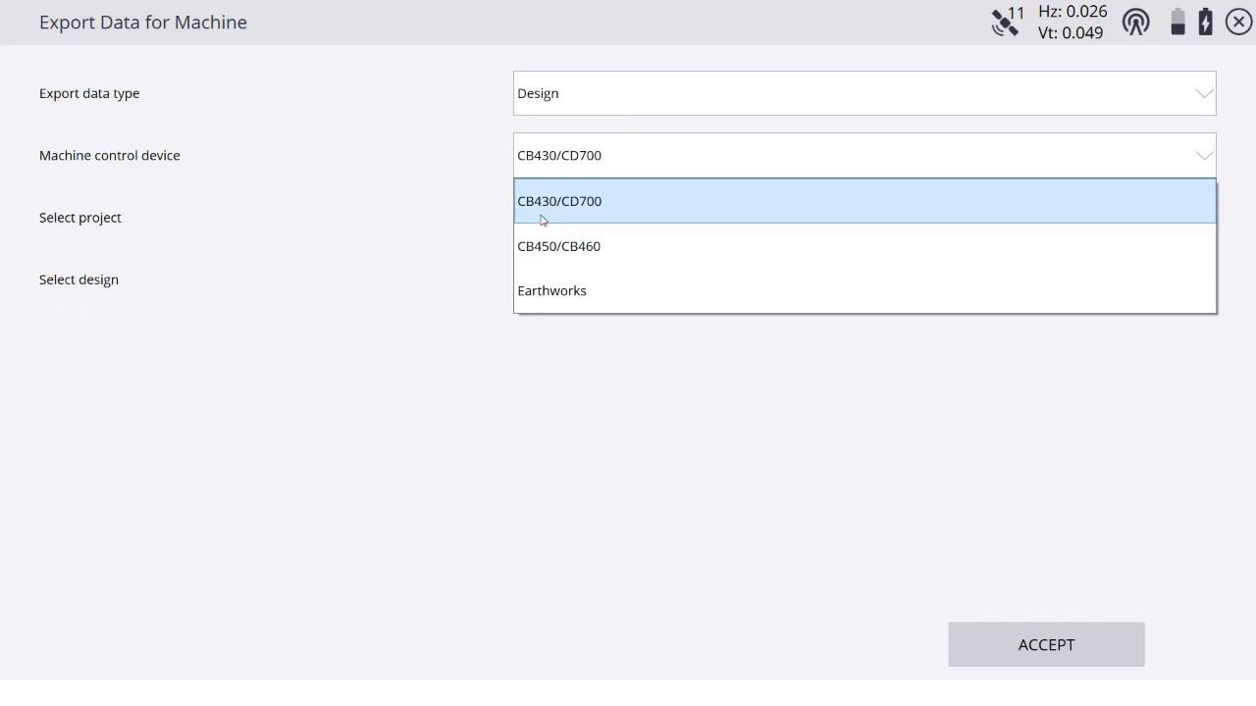
left_click(589, 263)
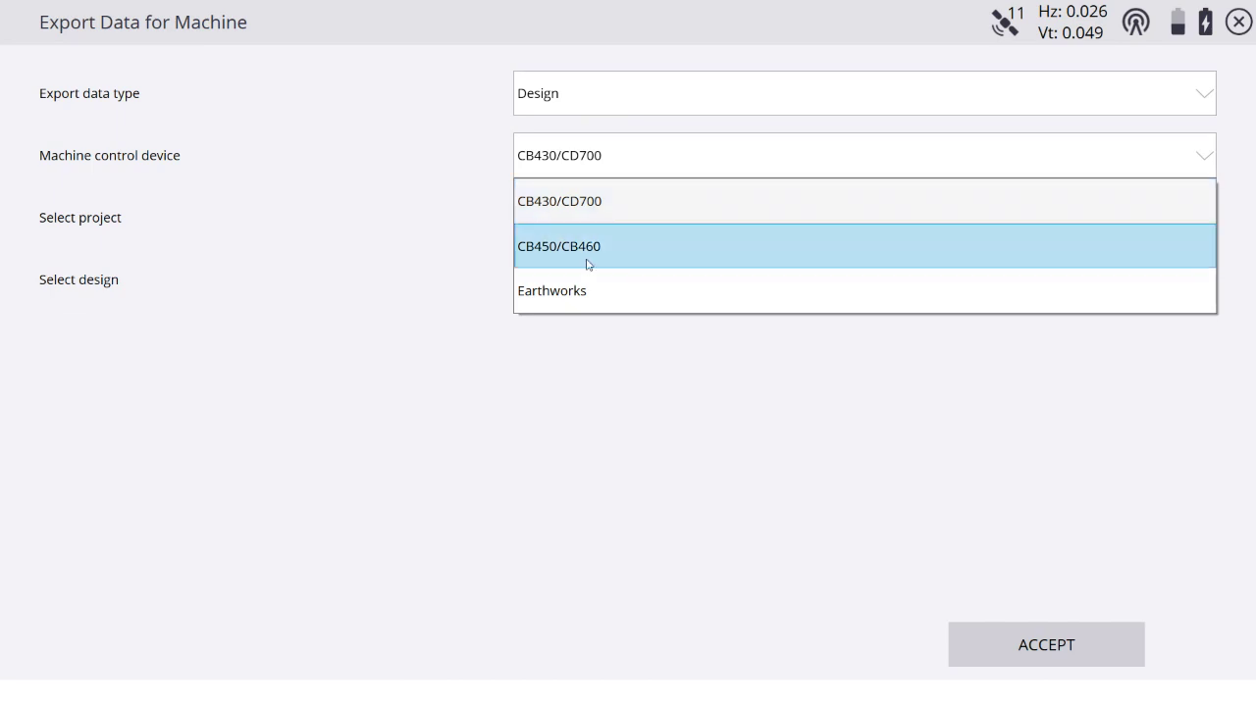
left_click(645, 257)
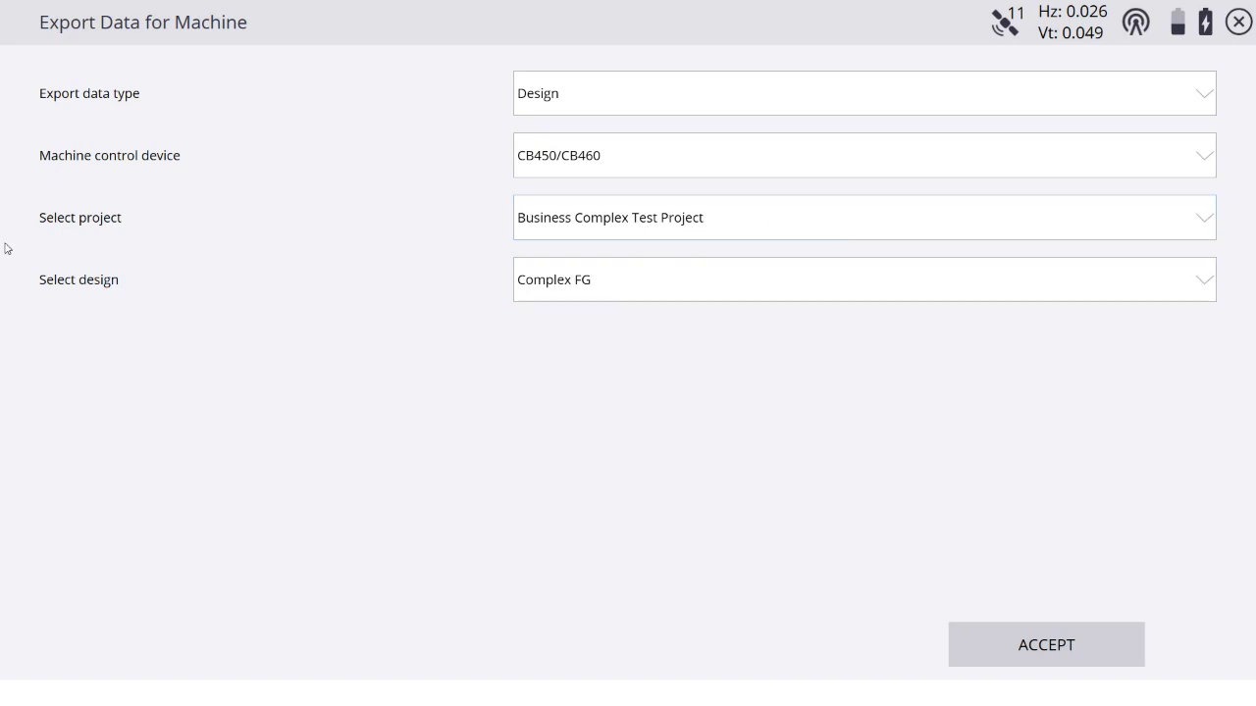
left_click(666, 294)
left_click(666, 294)
left_click(1049, 649)
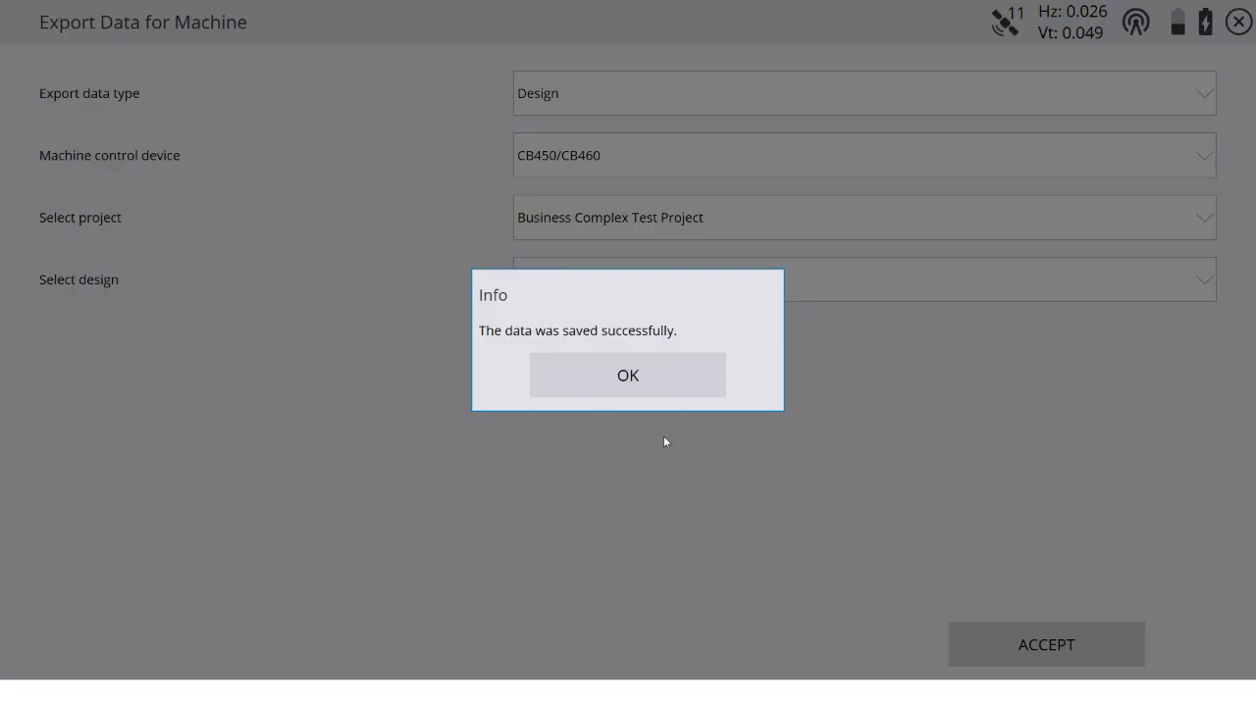
left_click(677, 380)
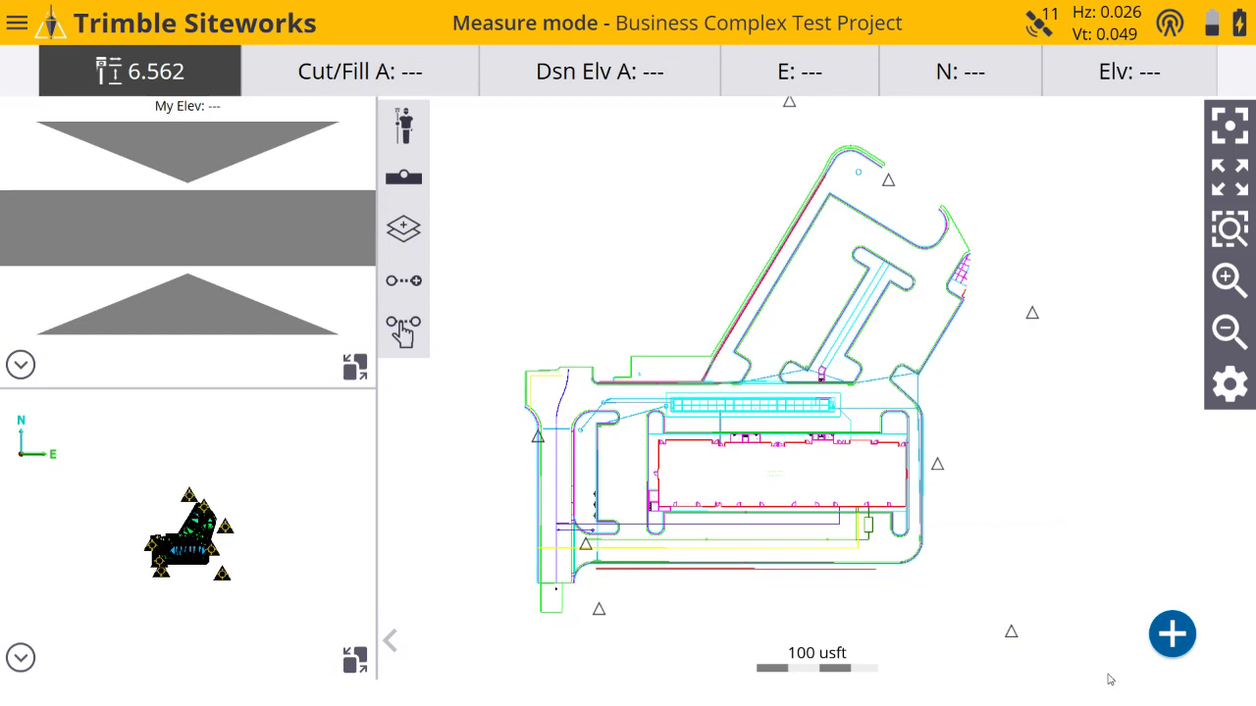
Step: Switch to the PowerPoint slide show and advance from the Demonstration slide to the Any Questions? slide
key("alt+Tab")
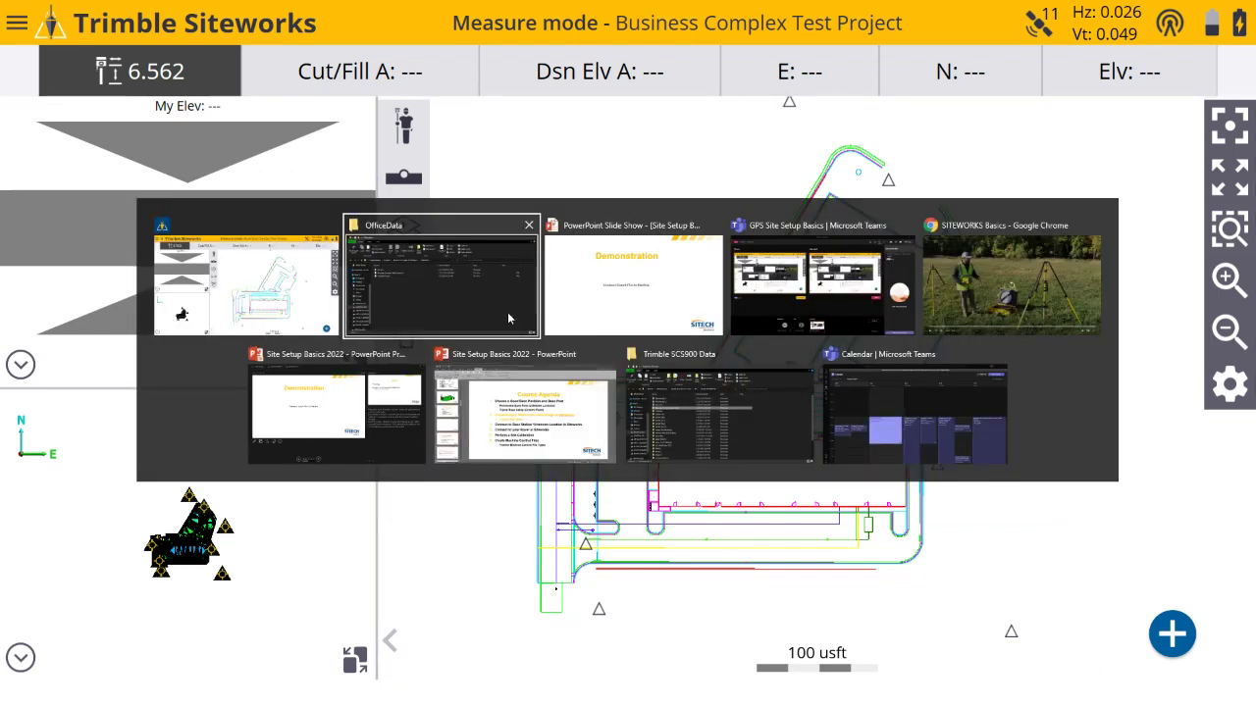
left_click(633, 284)
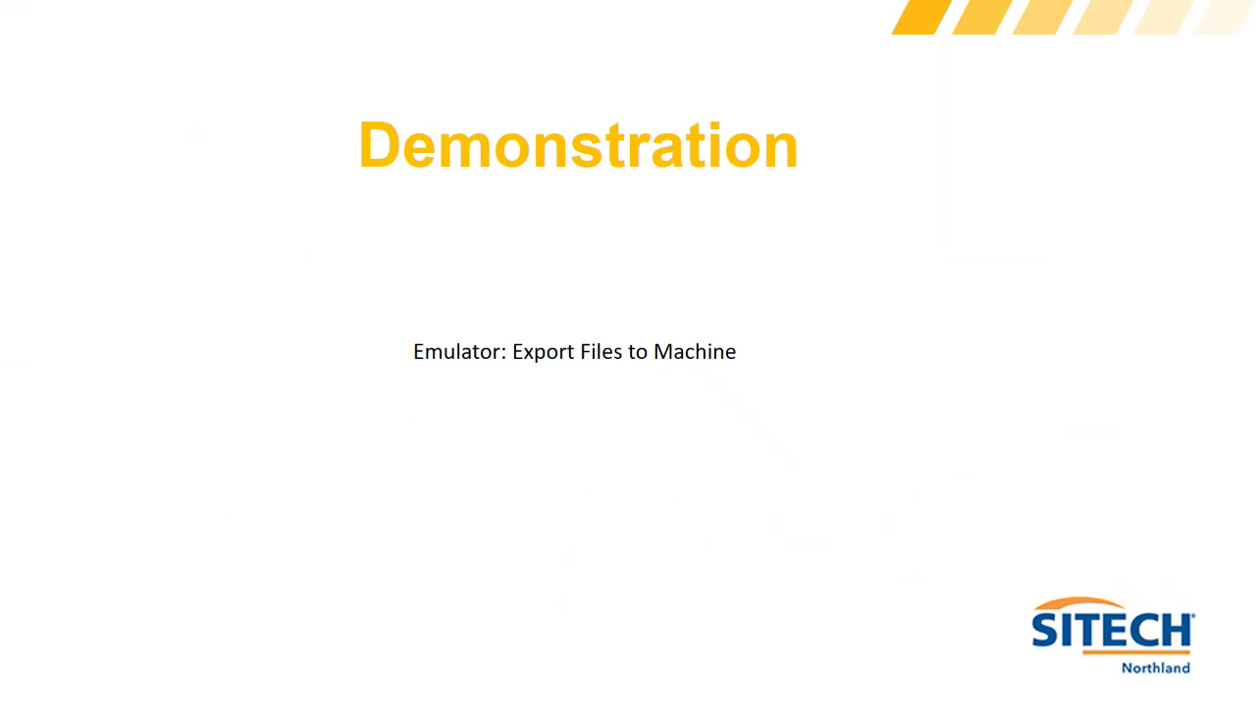
key("Right")
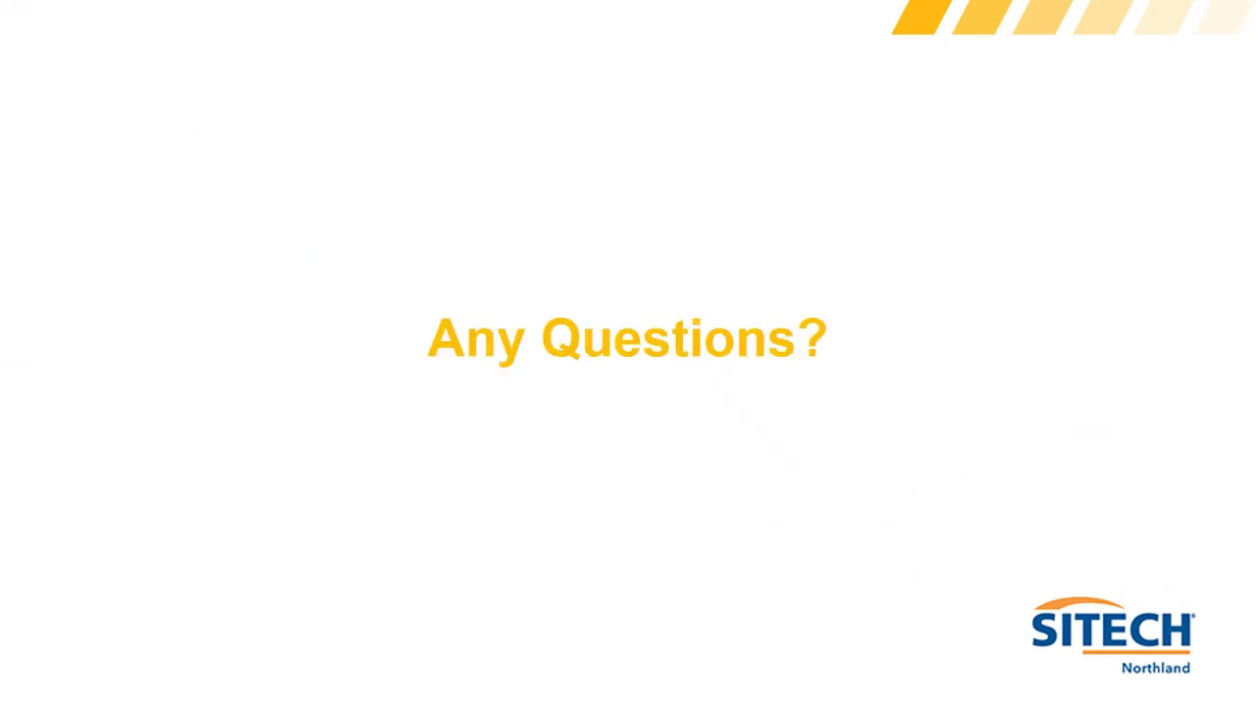